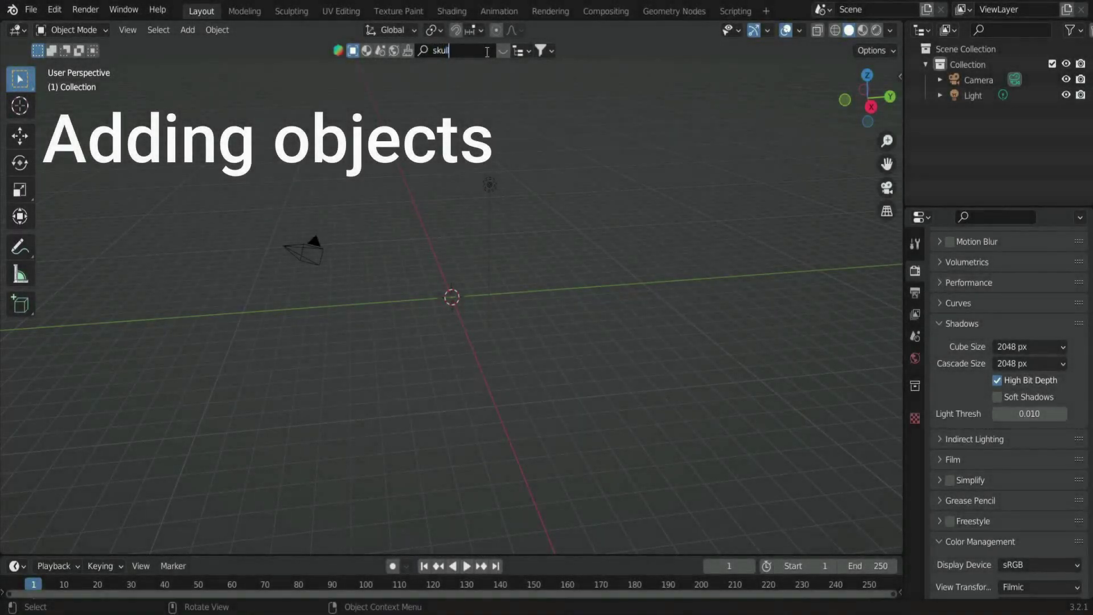
# Search the BlenderKit models for "skull" and place the Male skull asset near the scene origin.
pyautogui.write('l')
pyautogui.press('Return')
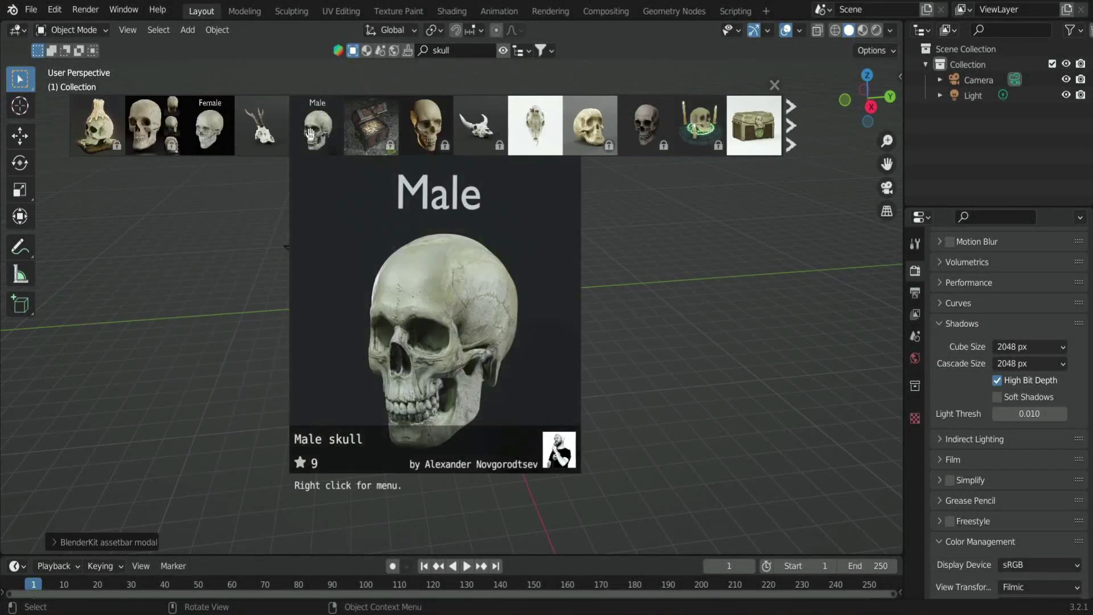
pyautogui.click(310, 133)
pyautogui.click(483, 292)
# Scale the male skull up to about 15 times its size.
pyautogui.press('s')
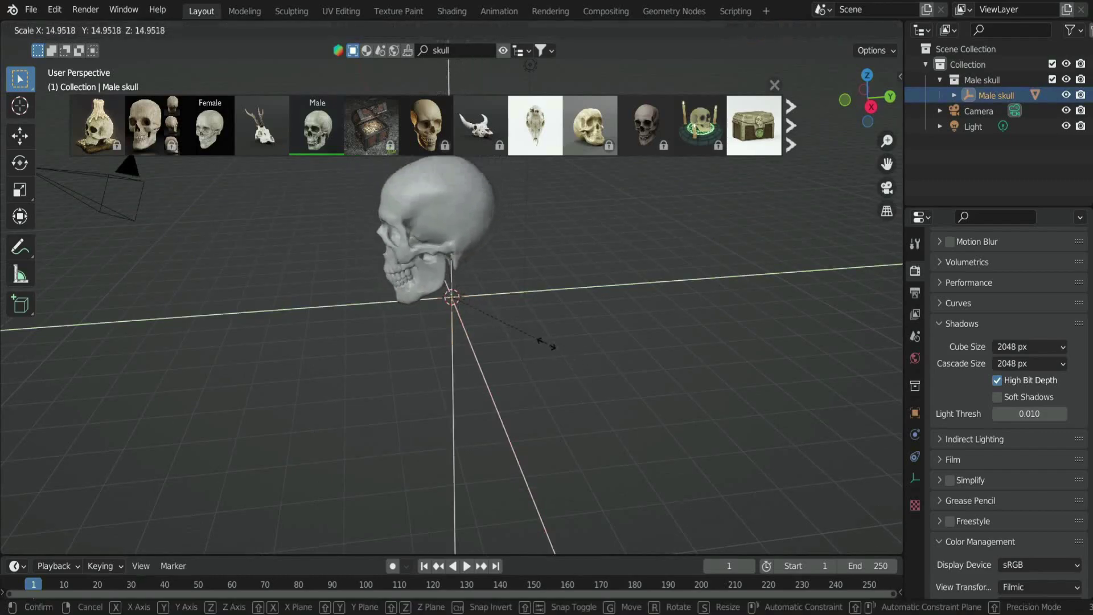
pyautogui.click(546, 343)
pyautogui.scroll(-4, 535, 330)
pyautogui.click(453, 206)
pyautogui.press('Delete')
# Rotate the male skull freely so that its face points towards the front of the scene.
pyautogui.click(452, 339)
pyautogui.press('r')
pyautogui.press('r')
pyautogui.click(600, 349)
pyautogui.scroll(5, 600, 350)
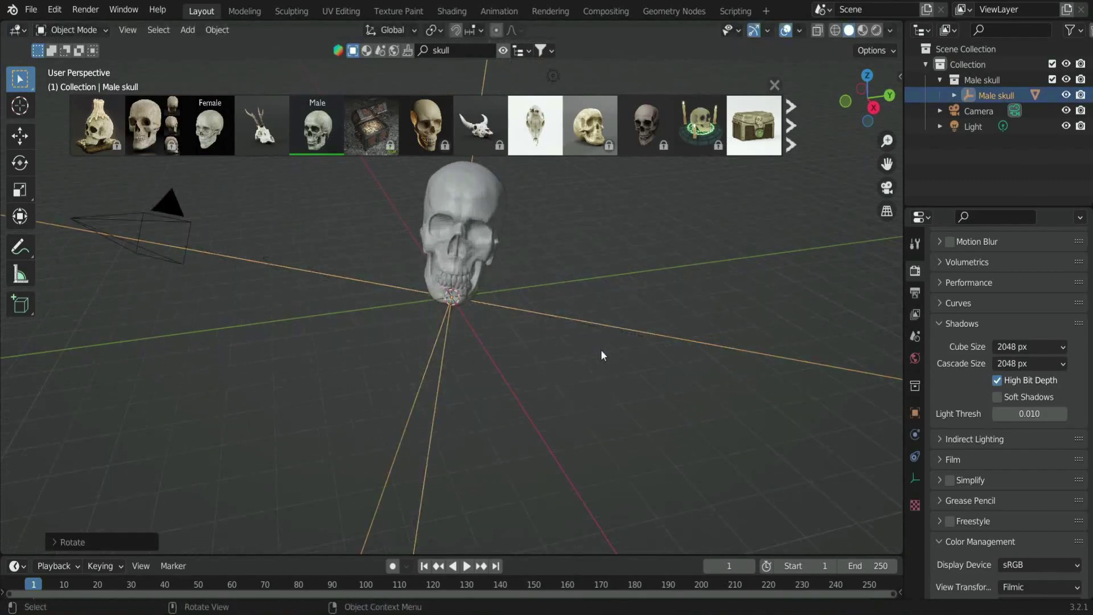
# Move the male skull upwards along the Z axis, above the scene origin.
pyautogui.scroll(-5, 600, 350)
pyautogui.press('Escape')
pyautogui.press('g')
pyautogui.press('z')
pyautogui.click(576, 339)
# Save the project as "smoke tutorial" in D:\blender files.
pyautogui.hotkey('ctrl', 's')
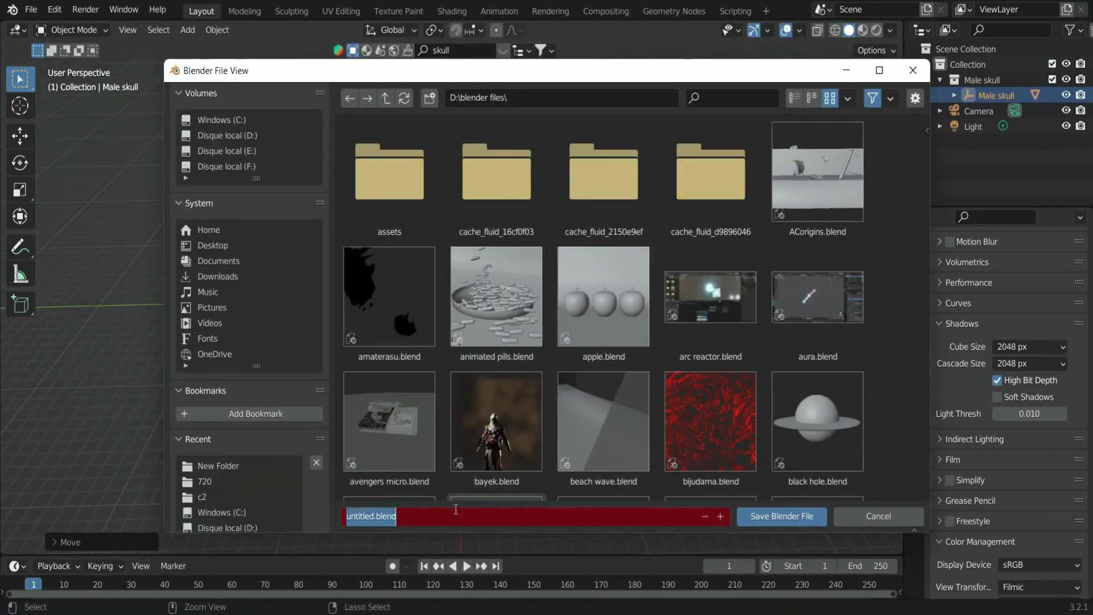
pyautogui.write('smoke tutorial')
pyautogui.press('Return')
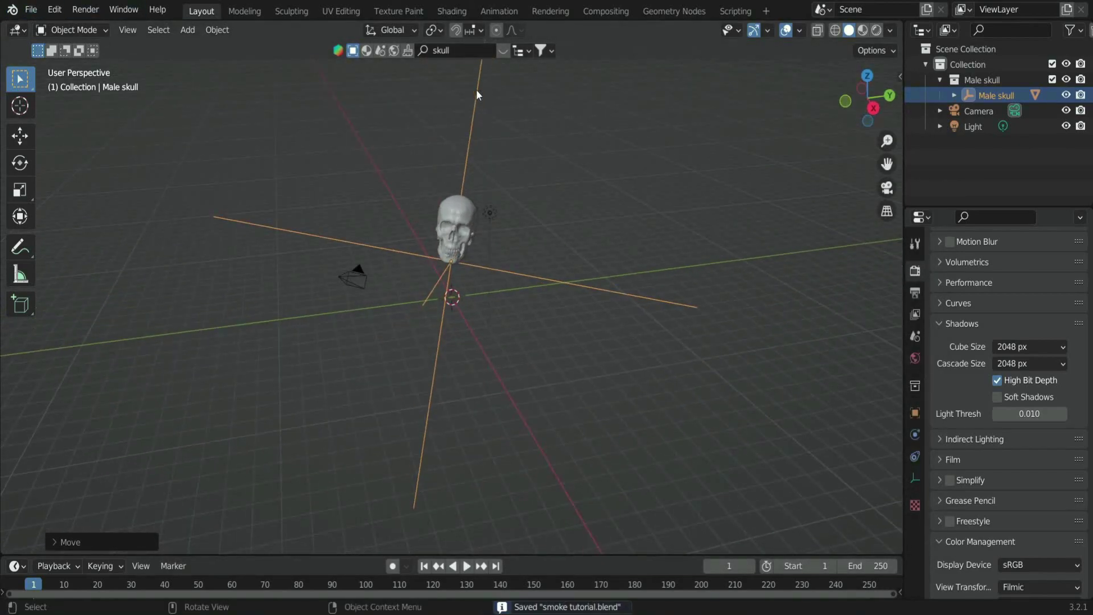
# Start appending from another file and browse to the D:\blender files folder.
pyautogui.click(31, 9)
pyautogui.click(45, 180)
pyautogui.doubleClick(390, 171)
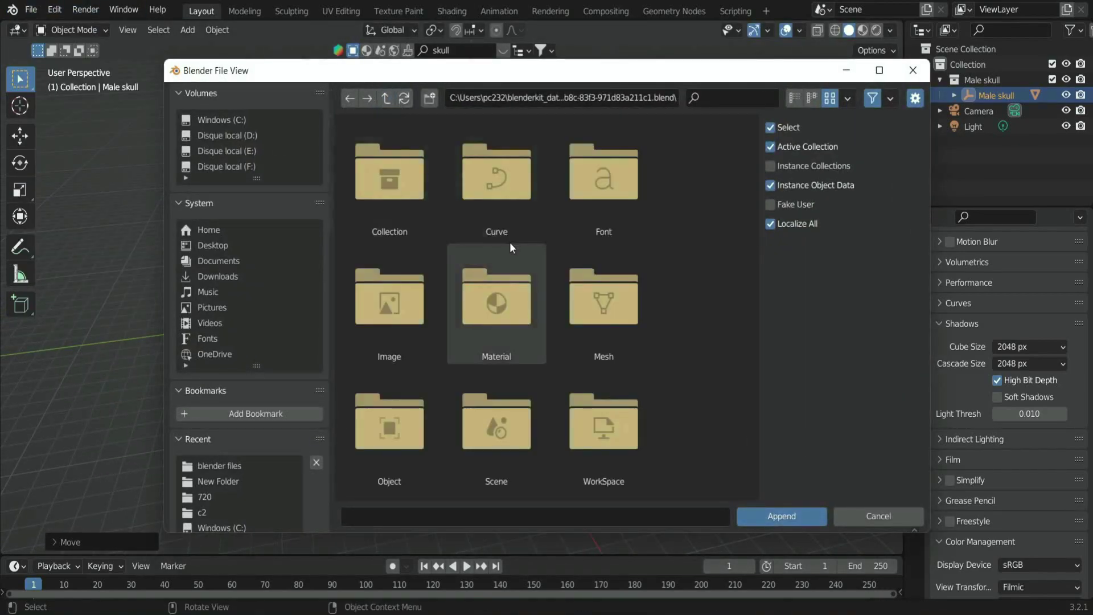
pyautogui.click(382, 102)
pyautogui.click(383, 102)
pyautogui.click(382, 102)
pyautogui.click(383, 103)
pyautogui.click(227, 136)
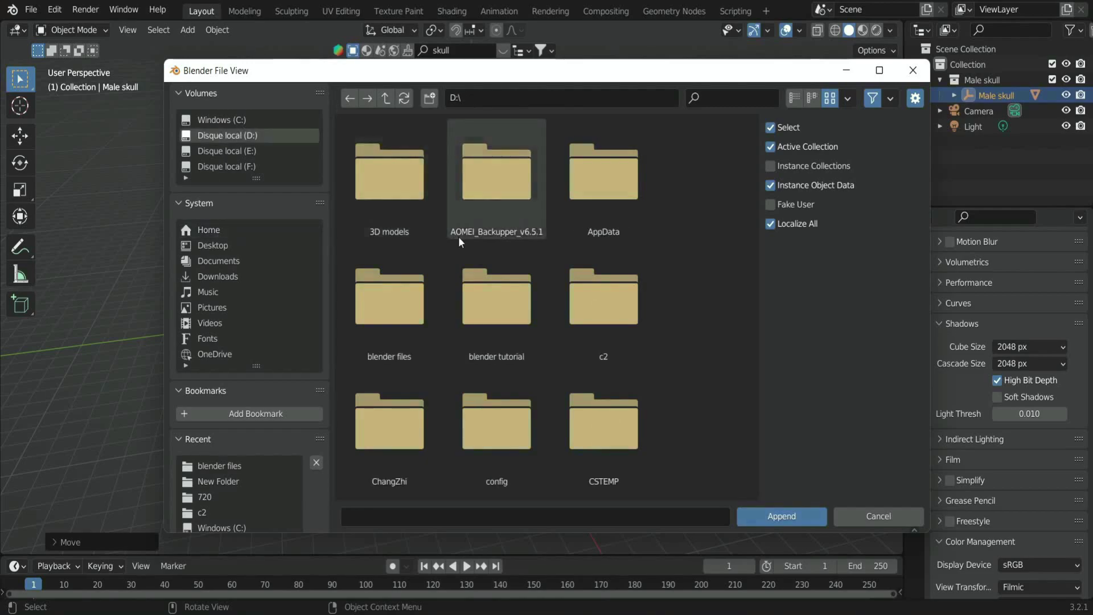
pyautogui.doubleClick(390, 296)
# Find smoke.blend and append the Chalise01_LP object from its Object folder.
pyautogui.click(751, 92)
pyautogui.write('smoke')
pyautogui.doubleClick(497, 176)
pyautogui.scroll(-3, 342, 250)
pyautogui.doubleClick(501, 392)
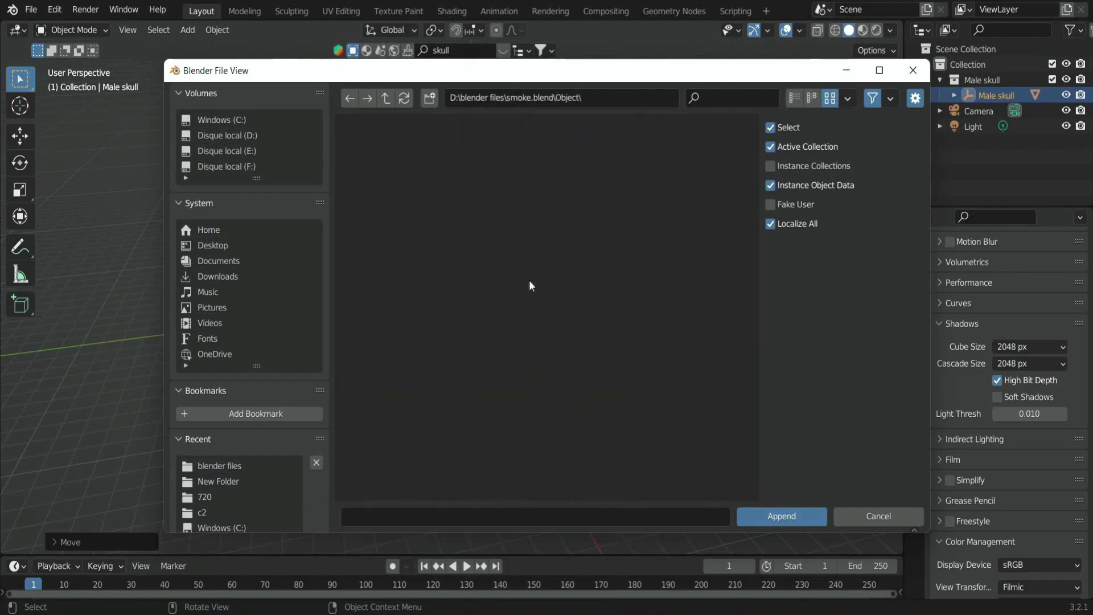
pyautogui.scroll(-4, 570, 267)
pyautogui.doubleClick(621, 265)
# Move the appended chalice along the Y axis beneath the skull and resize it.
pyautogui.moveTo(644, 302); pyautogui.dragTo(731, 291, button='middle')
pyautogui.moveTo(597, 283); pyautogui.dragTo(499, 271, button='middle')
pyautogui.press('g')
pyautogui.press('y')
pyautogui.click(518, 271)
pyautogui.scroll(2, 549, 272)
pyautogui.press('s')
pyautogui.click(527, 268)
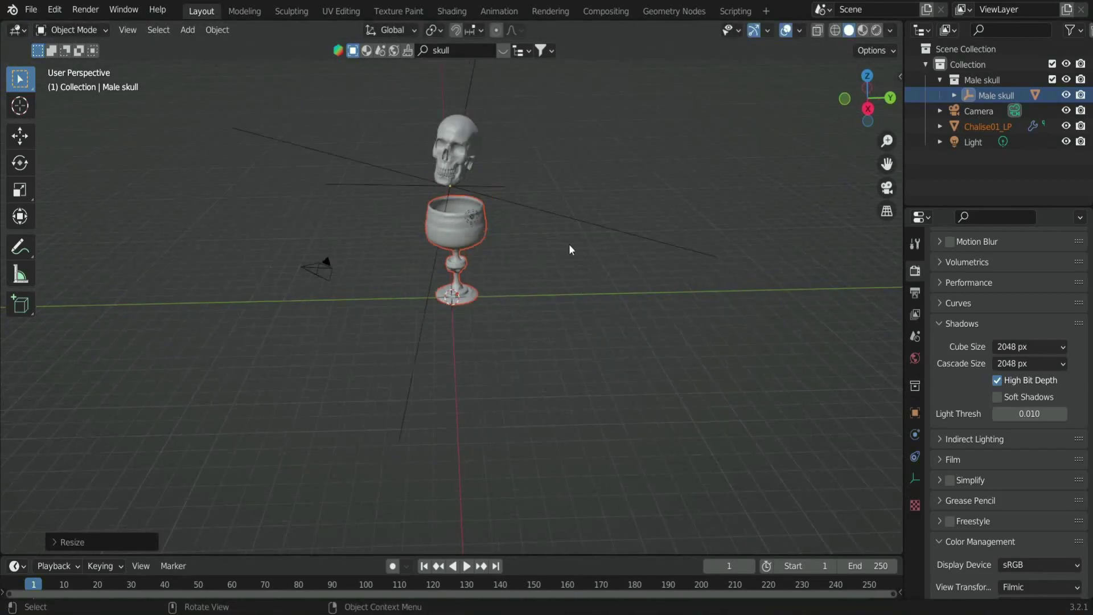
# Save the file and move the skull along the Z axis towards the rim of the chalice.
pyautogui.moveTo(568, 243); pyautogui.dragTo(590, 248, button='middle')
pyautogui.click(536, 194)
pyautogui.hotkey('ctrl', 's')
pyautogui.press('g')
pyautogui.press('z')
pyautogui.click(513, 222)
# Resize the skull to suit the chalice and move it over the opening of the cup.
pyautogui.moveTo(484, 225); pyautogui.dragTo(363, 236, button='middle')
pyautogui.scroll(2, 399, 228)
pyautogui.press('s')
pyautogui.click(522, 215)
pyautogui.press('g')
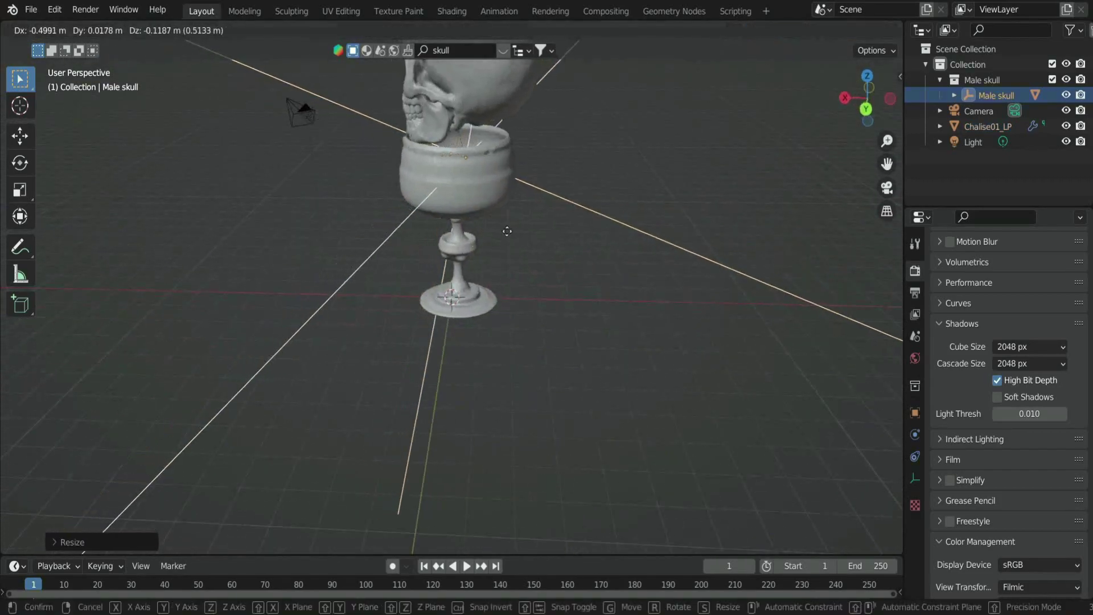
pyautogui.click(513, 230)
# Tilt the skull with a trackball rotation so it rests in the chalice.
pyautogui.scroll(-3, 596, 169)
pyautogui.press('r')
pyautogui.press('r')
pyautogui.click(616, 185)
pyautogui.moveTo(616, 188); pyautogui.dragTo(820, 217, button='middle')
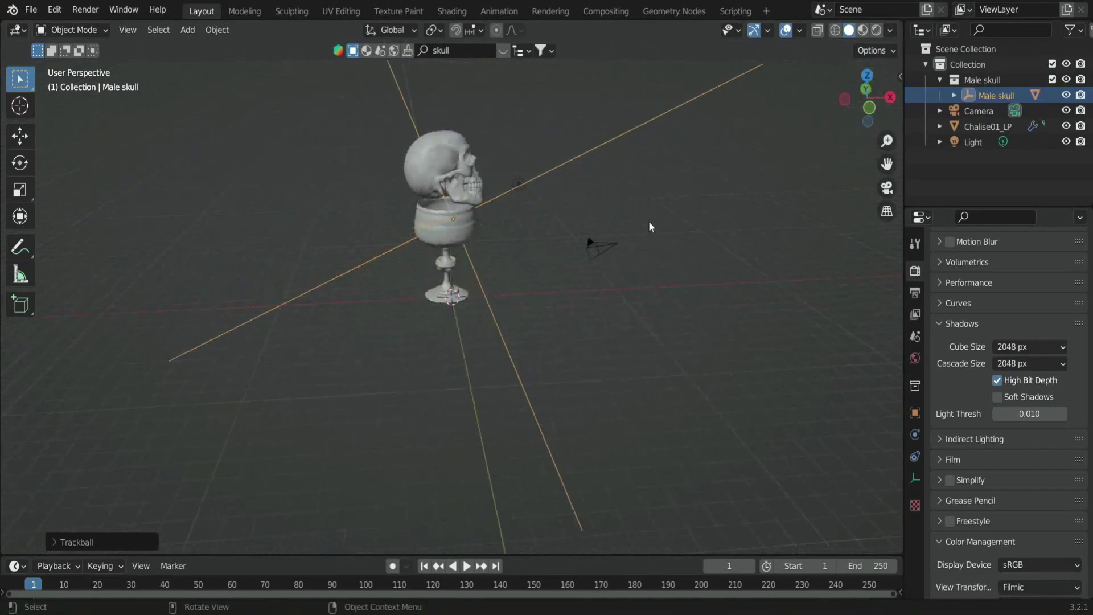
# Reposition the tilted skull so its jaw sits against the chalice rim.
pyautogui.moveTo(648, 226); pyautogui.dragTo(618, 235, button='middle')
pyautogui.scroll(3, 620, 235)
pyautogui.press('g')
pyautogui.click(629, 214)
pyautogui.moveTo(629, 199); pyautogui.dragTo(488, 181, button='middle')
pyautogui.scroll(-2, 521, 181)
pyautogui.press('r')
pyautogui.press('r')
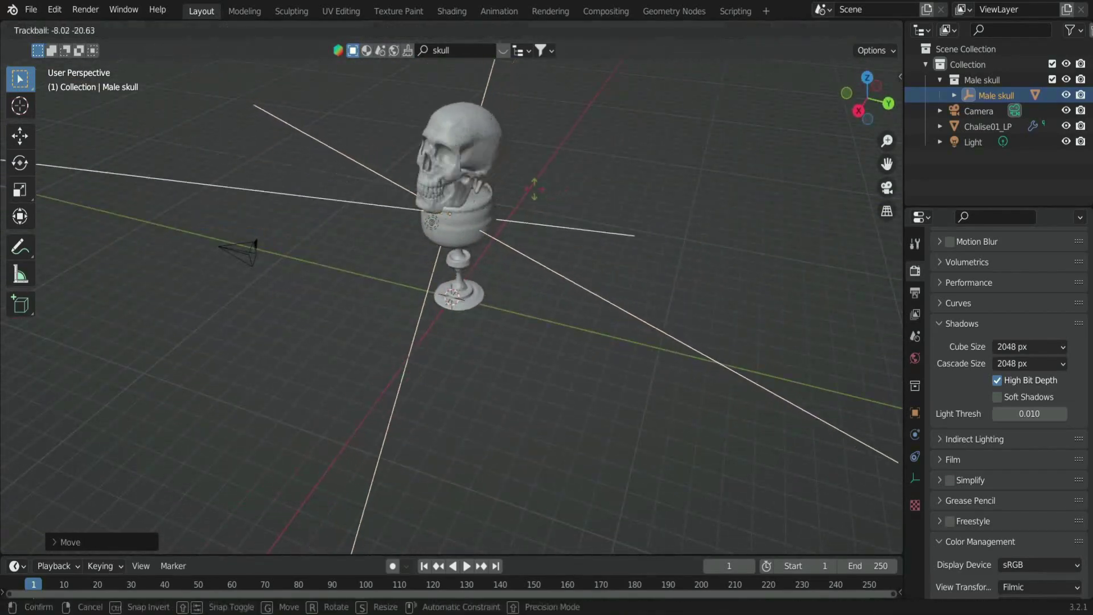
pyautogui.rightClick(535, 188)
pyautogui.press('r')
pyautogui.moveTo(581, 200)
pyautogui.mouseDown(button='middle')
pyautogui.moveTo(764, 207)
pyautogui.moveTo(614, 203)
pyautogui.moveTo(655, 221)
pyautogui.mouseUp(button='middle')
pyautogui.rightClick(643, 217)
# Save the file and circle-select the vertices inside both eye sockets of the skull mesh in Edit Mode.
pyautogui.hotkey('ctrl', 's')
pyautogui.click(490, 154)
pyautogui.press('Tab')
pyautogui.scroll(4, 569, 188)
pyautogui.press('c')
pyautogui.moveTo(501, 191)
pyautogui.mouseDown()
pyautogui.moveTo(530, 170)
pyautogui.moveTo(512, 161)
pyautogui.mouseUp()
pyautogui.moveTo(596, 192); pyautogui.dragTo(490, 176, button='middle')
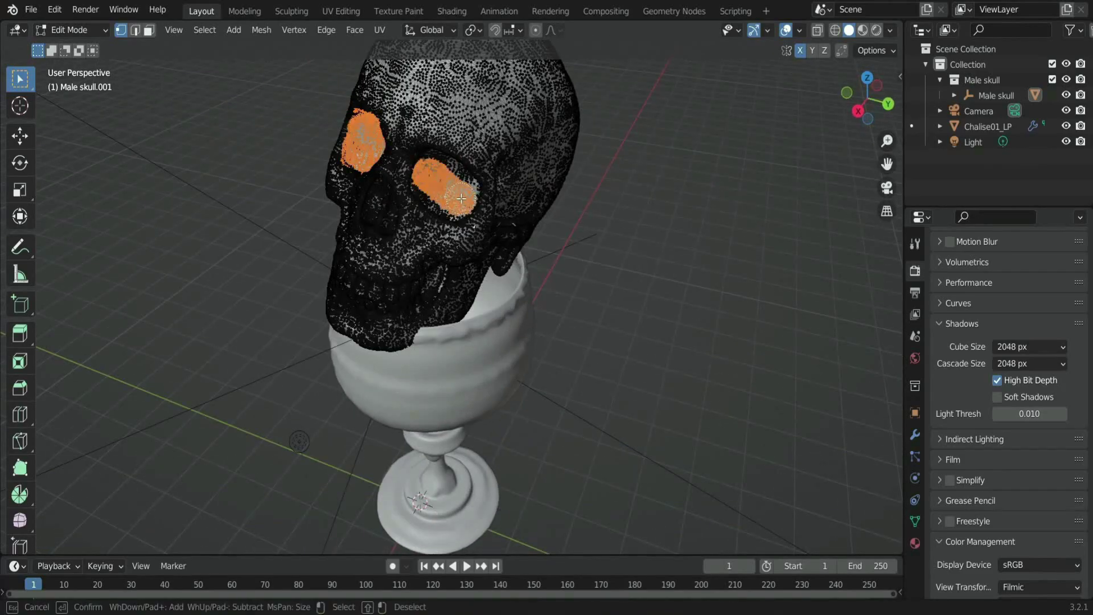
pyautogui.moveTo(461, 198); pyautogui.dragTo(446, 168)
# Add vertices at the sides of the mouth behind the teeth to the selection.
pyautogui.moveTo(455, 171); pyautogui.dragTo(626, 185, button='middle')
pyautogui.scroll(2, 632, 185)
pyautogui.press('c')
pyautogui.moveTo(646, 191); pyautogui.dragTo(645, 160)
pyautogui.moveTo(645, 155); pyautogui.dragTo(450, 142, button='middle')
pyautogui.click(254, 127)
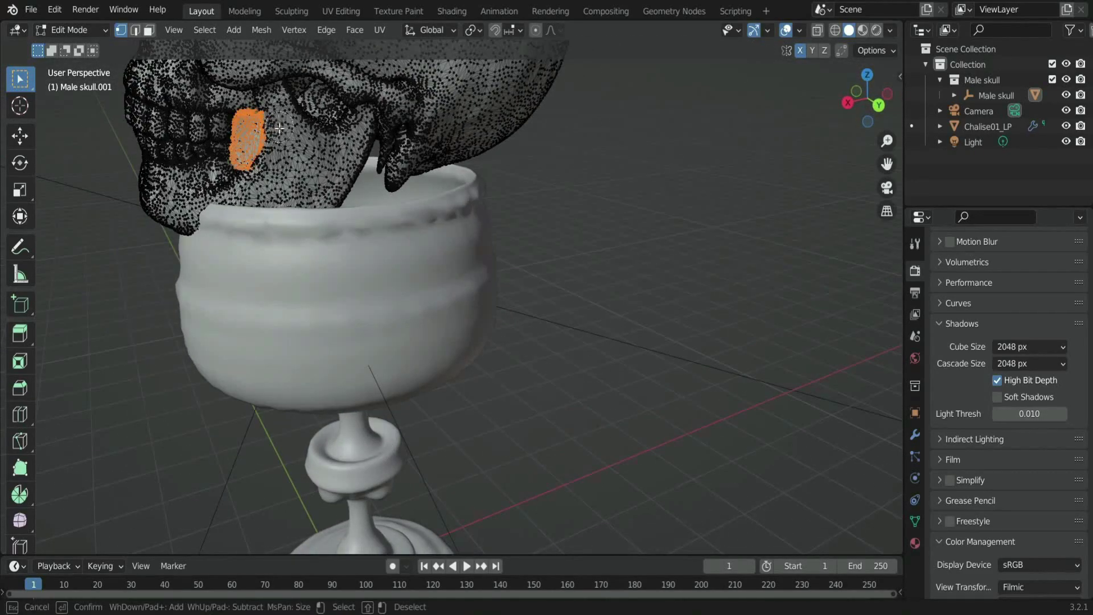
pyautogui.moveTo(279, 128); pyautogui.dragTo(566, 210, button='middle')
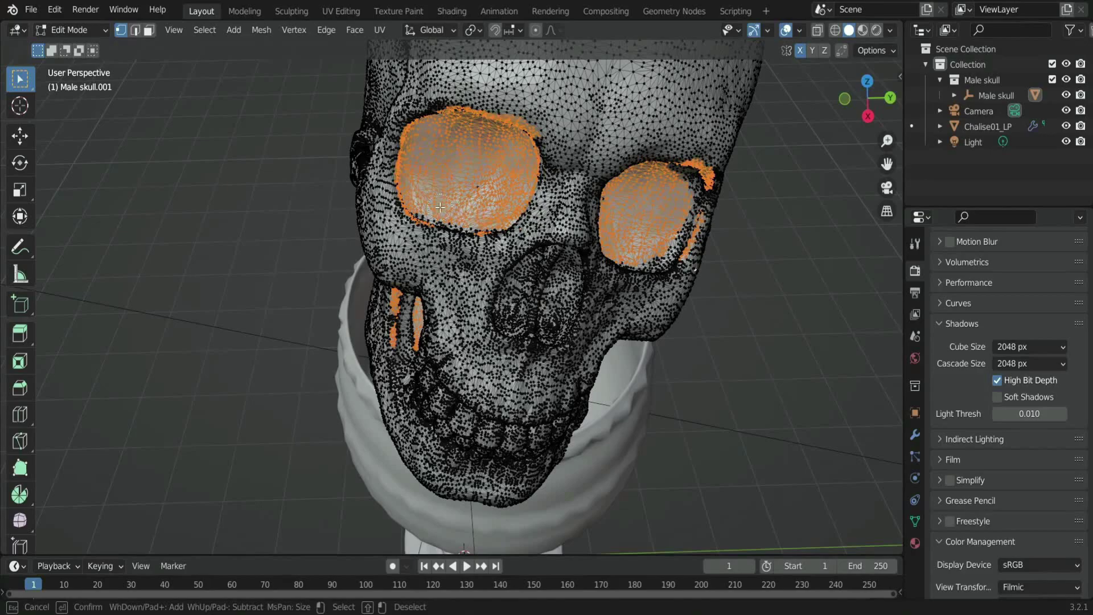
# Refine the vertex selection around the eye sockets and the side of the skull with circle select.
pyautogui.rightClick(677, 181)
pyautogui.scroll(-3, 634, 113)
pyautogui.press('c')
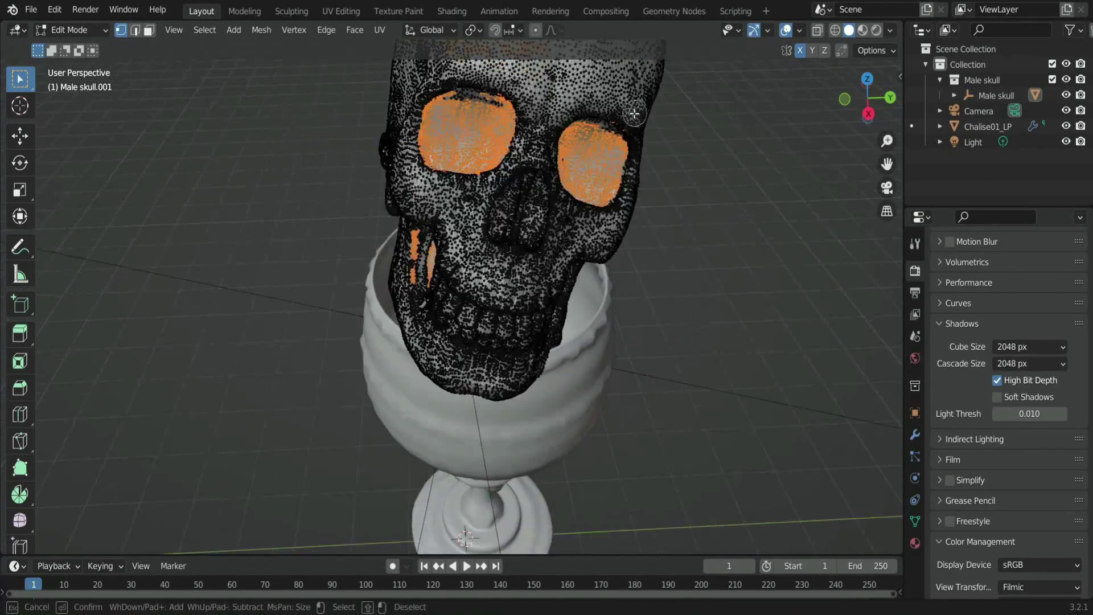
pyautogui.rightClick(634, 114)
pyautogui.scroll(6, 476, 199)
pyautogui.scroll(-3, 569, 317)
pyautogui.press('c')
pyautogui.moveTo(766, 99); pyautogui.dragTo(810, 163)
pyautogui.rightClick(584, 161)
pyautogui.moveTo(584, 161)
pyautogui.mouseDown(button='middle')
pyautogui.moveTo(606, 114)
pyautogui.moveTo(581, 139)
pyautogui.mouseUp(button='middle')
pyautogui.press('c')
pyautogui.scroll(-4, 684, 128)
# Extend the vertex selection over the crown of the skull and show the mesh's vertex groups.
pyautogui.moveTo(683, 128); pyautogui.dragTo(644, 239, button='middle')
pyautogui.press('c')
pyautogui.moveTo(561, 273)
pyautogui.mouseDown()
pyautogui.moveTo(541, 343)
pyautogui.moveTo(473, 422)
pyautogui.mouseUp()
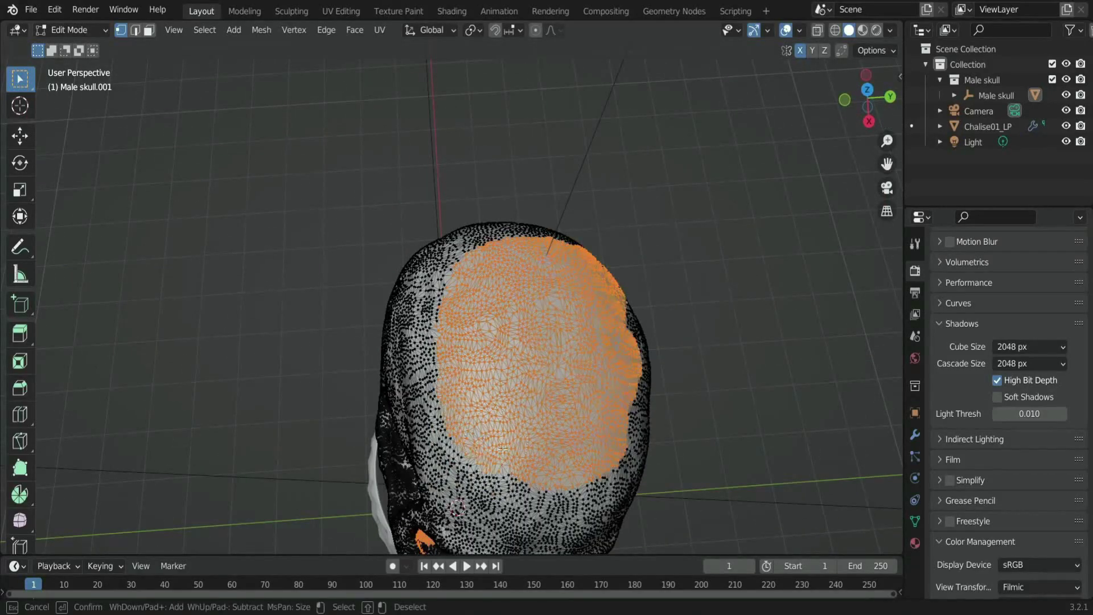
pyautogui.moveTo(472, 421); pyautogui.dragTo(506, 481)
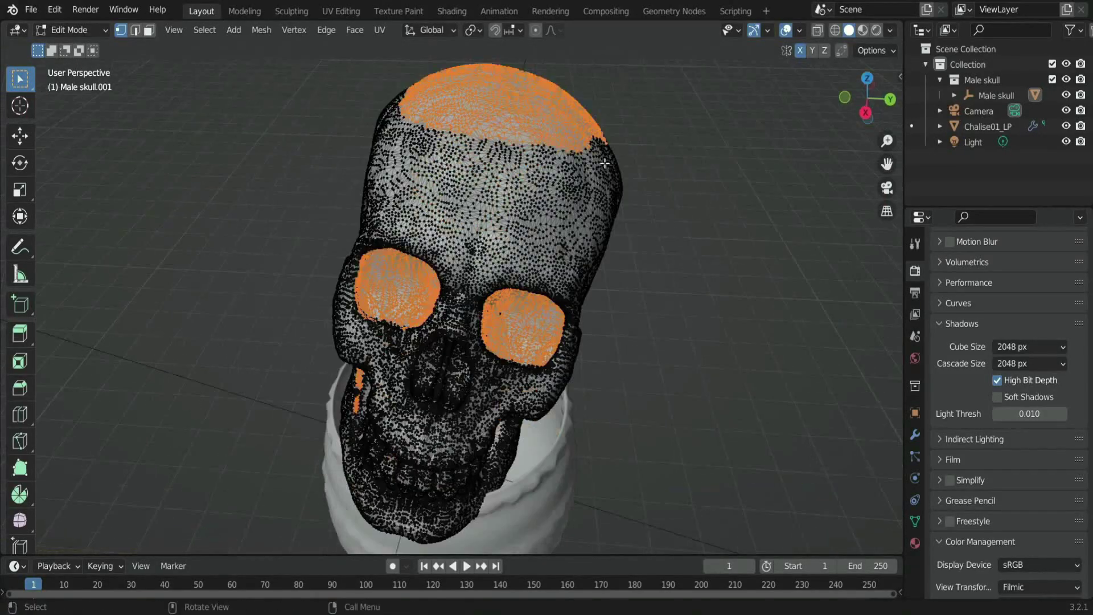
pyautogui.click(915, 521)
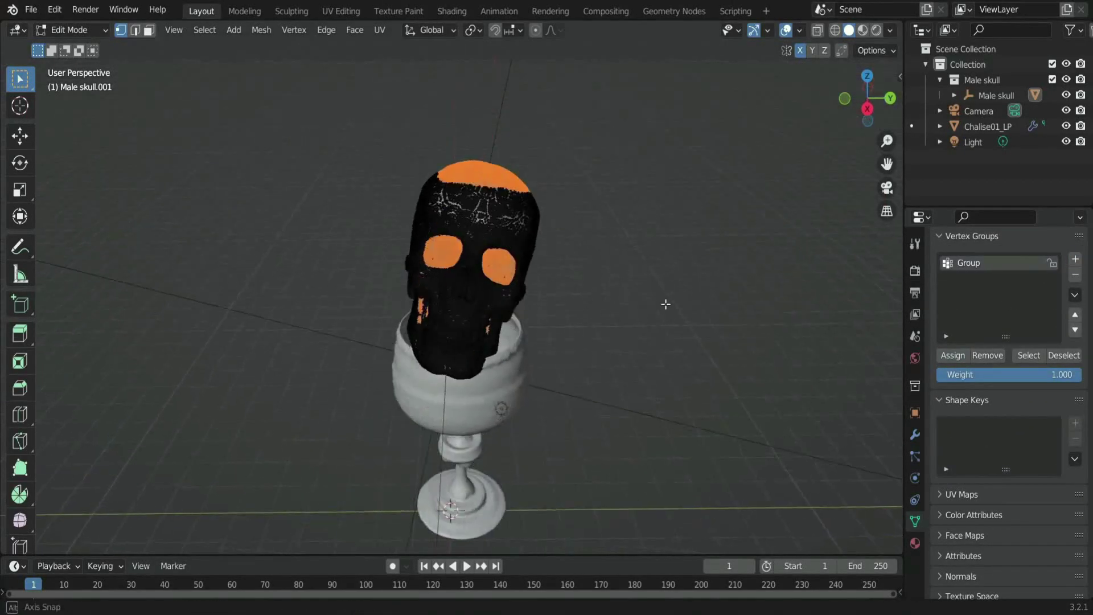
pyautogui.moveTo(664, 305); pyautogui.dragTo(477, 302, button='middle')
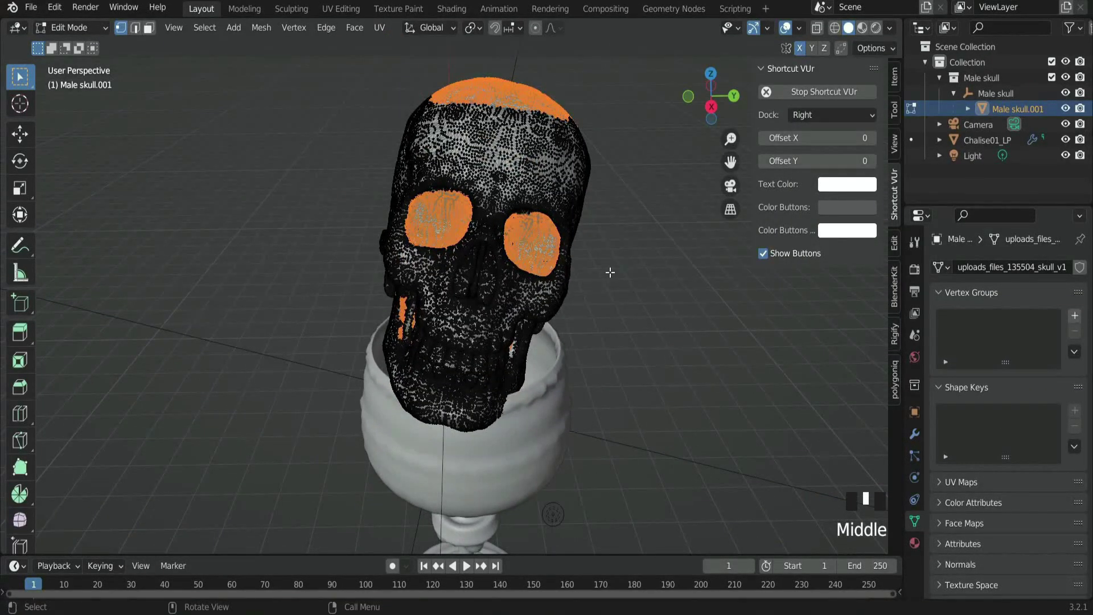
# Duplicate the selected skull vertices in place and separate the copy into its own object.
pyautogui.hotkey('shift', 'd')
pyautogui.click(609, 273)
pyautogui.press('p')
pyautogui.click(610, 267)
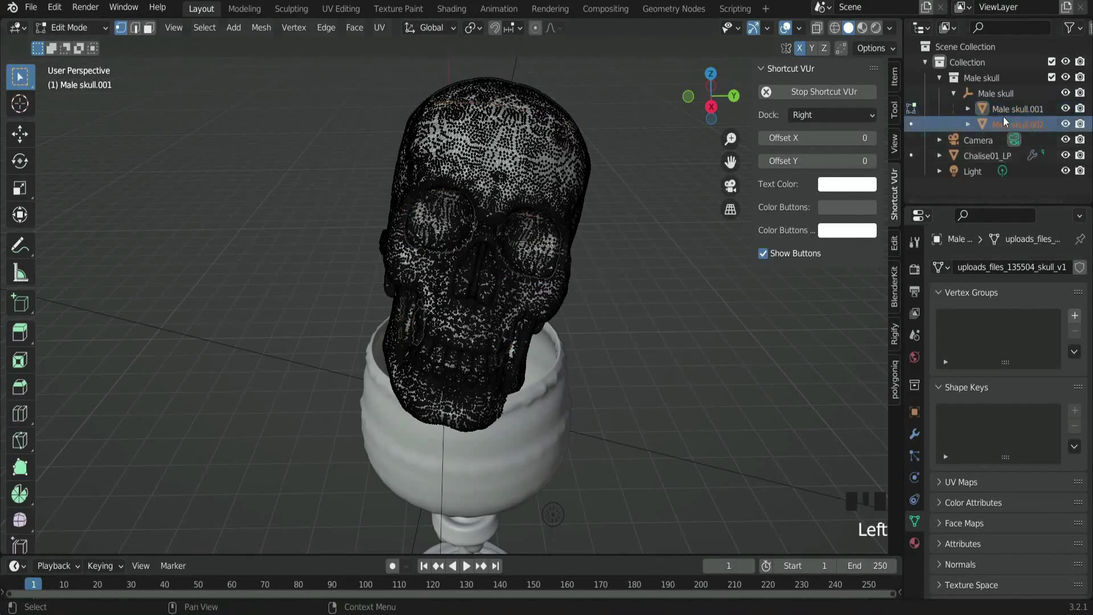
# Delete the light in Object Mode and save the file.
pyautogui.scroll(-2, 512, 285)
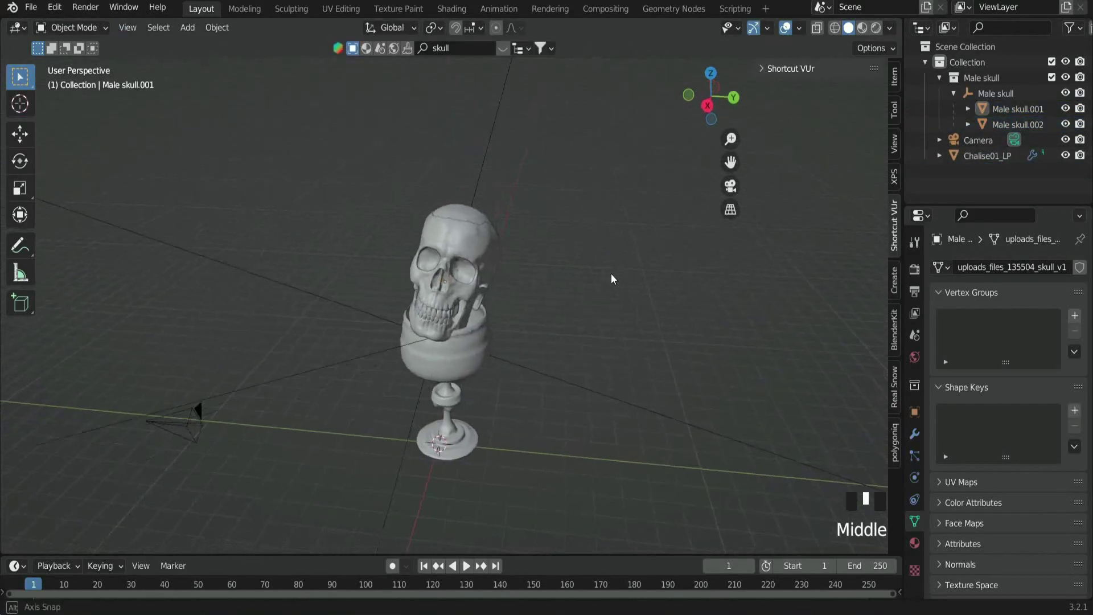
pyautogui.moveTo(612, 278); pyautogui.dragTo(660, 273, button='middle')
pyautogui.hotkey('ctrl', 's')
# Add Fluid physics to the separated Male skull.002 patches and set the type to Flow.
pyautogui.click(985, 125)
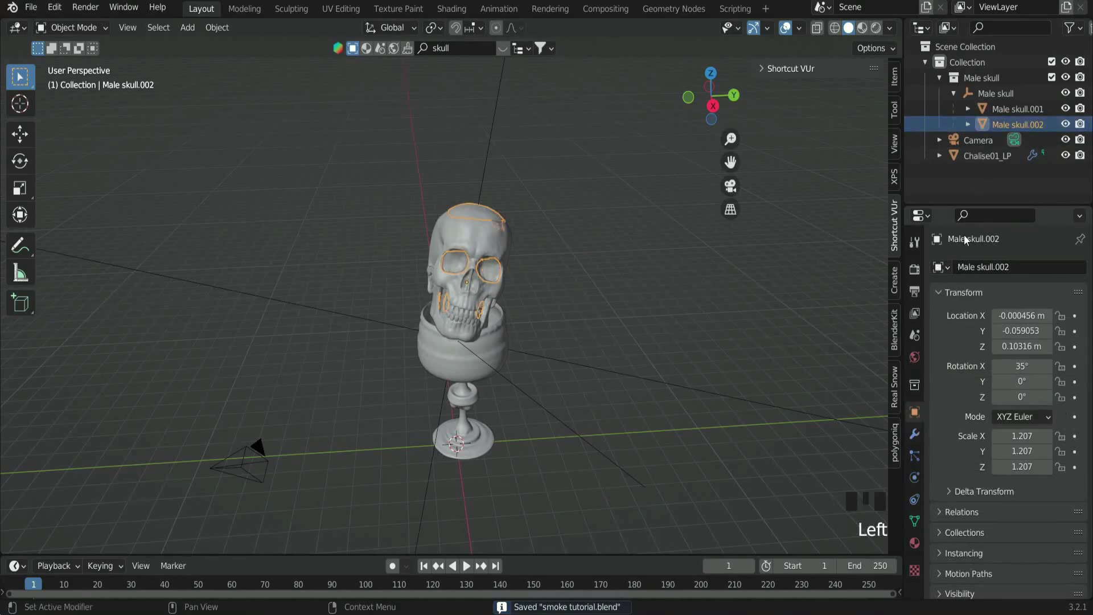
pyautogui.moveTo(963, 205); pyautogui.dragTo(963, 176)
pyautogui.click(915, 426)
pyautogui.click(916, 447)
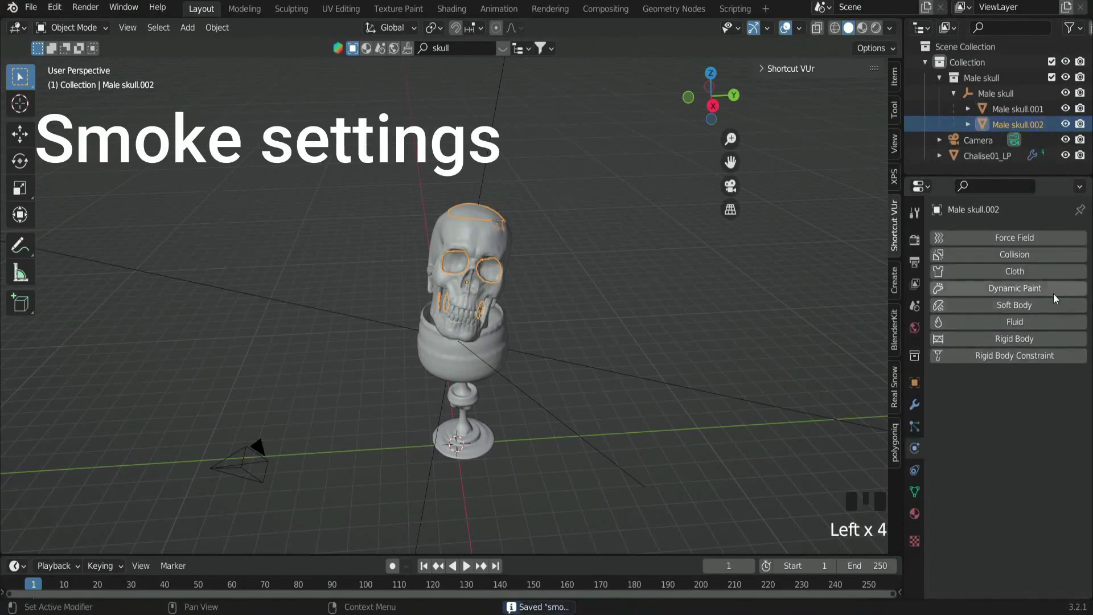
pyautogui.click(1025, 322)
pyautogui.click(1032, 405)
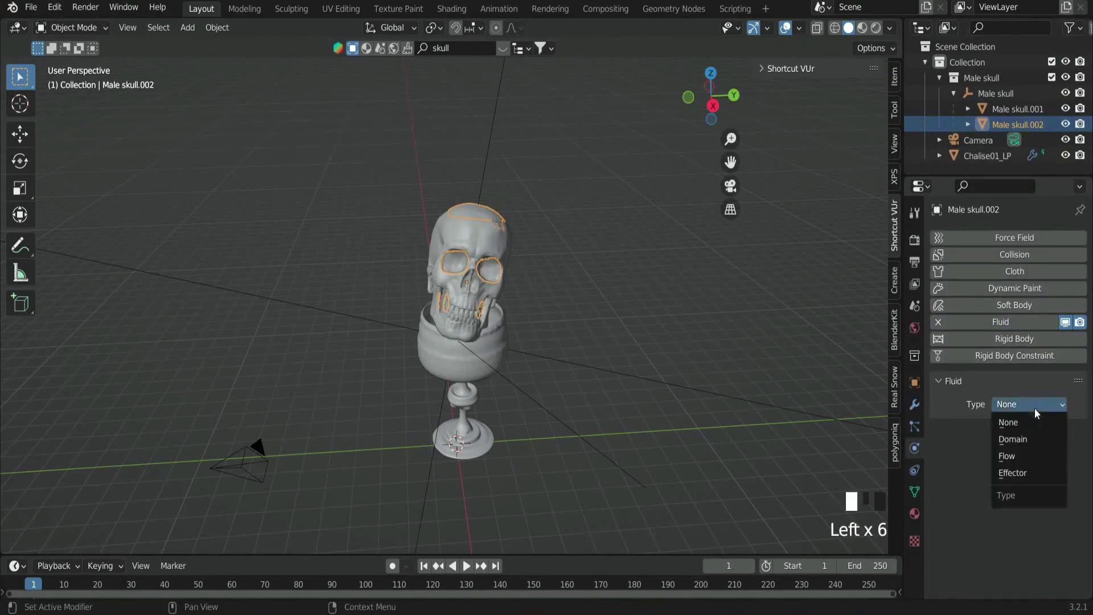
pyautogui.click(1021, 460)
pyautogui.scroll(-3, 1041, 385)
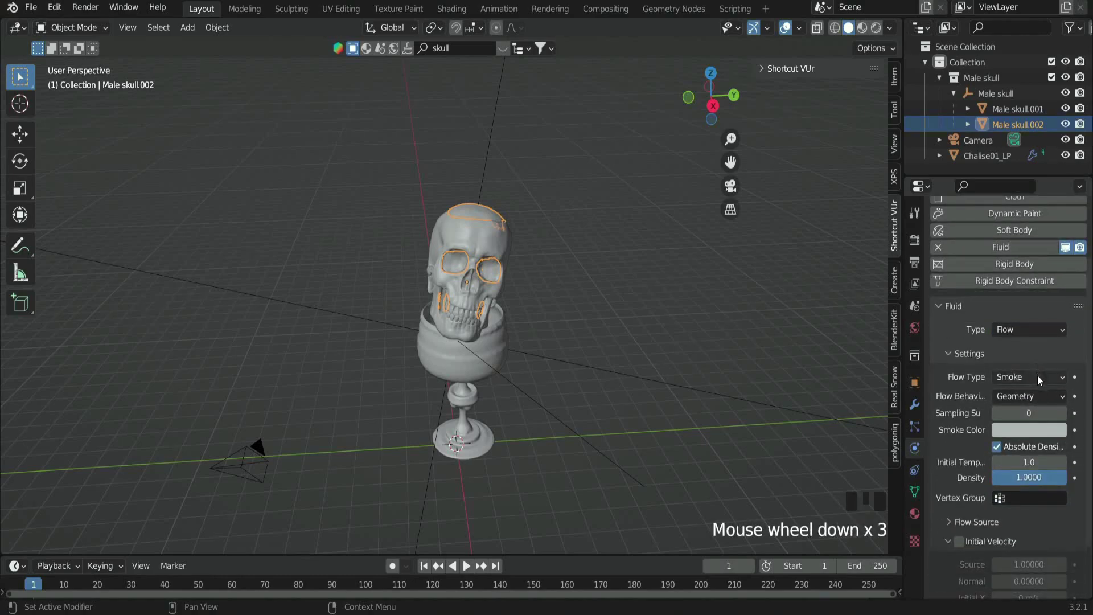
# Set the smoke flow behavior to Inflow with 2 sampling substeps.
pyautogui.click(1040, 393)
pyautogui.click(1023, 415)
pyautogui.scroll(-4, 1023, 415)
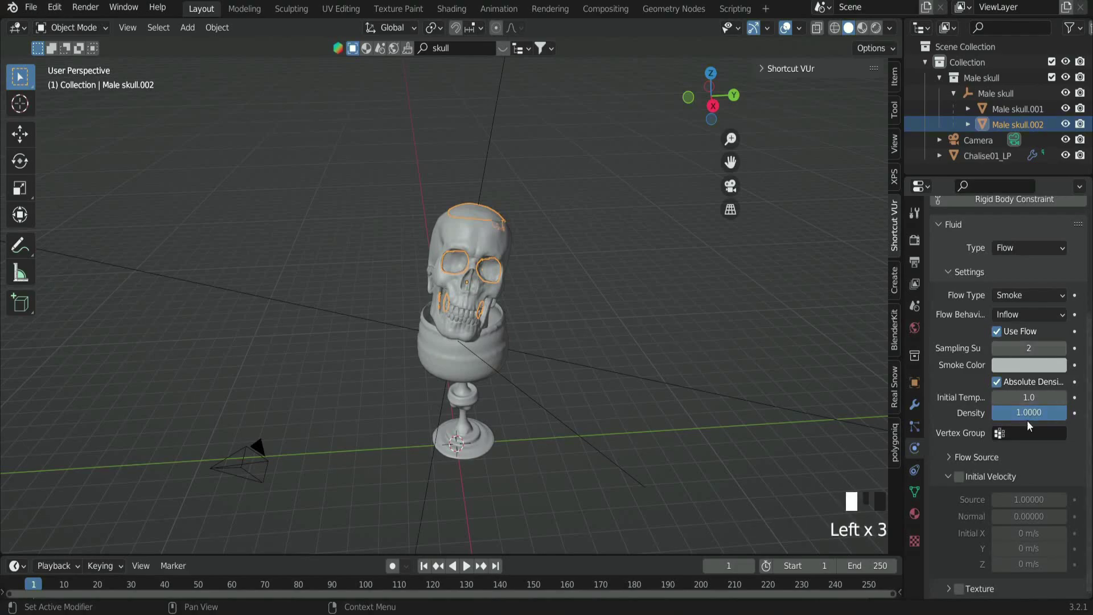
# Enable the flow's Initial Velocity and set Initial X to -2 m/s and Z to -2 m/s.
pyautogui.click(960, 476)
pyautogui.scroll(-3, 1019, 533)
pyautogui.click(1029, 533)
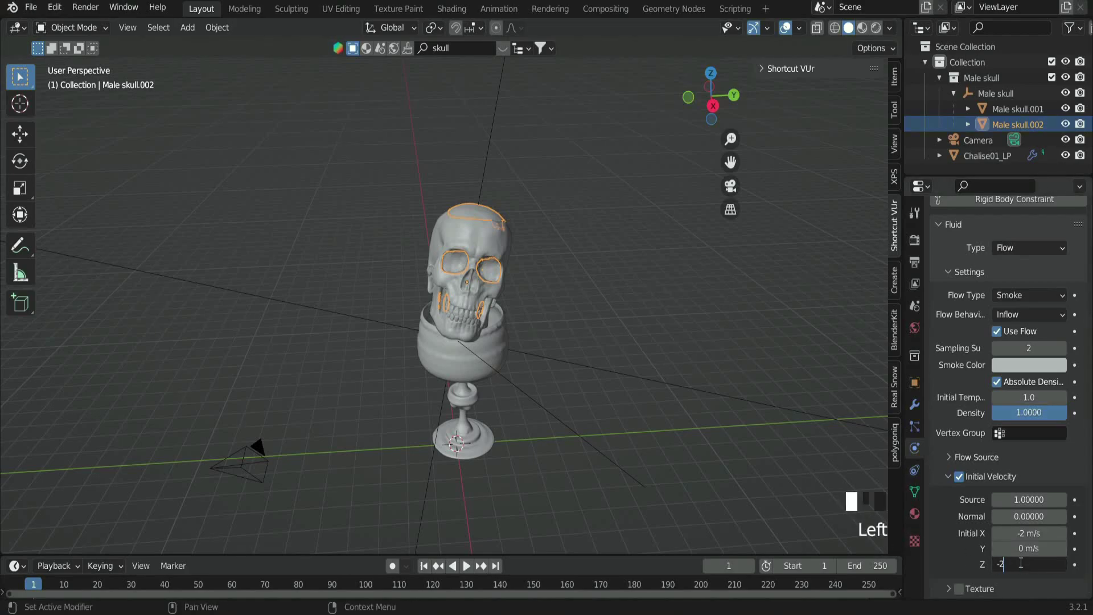
pyautogui.scroll(3, 1008, 481)
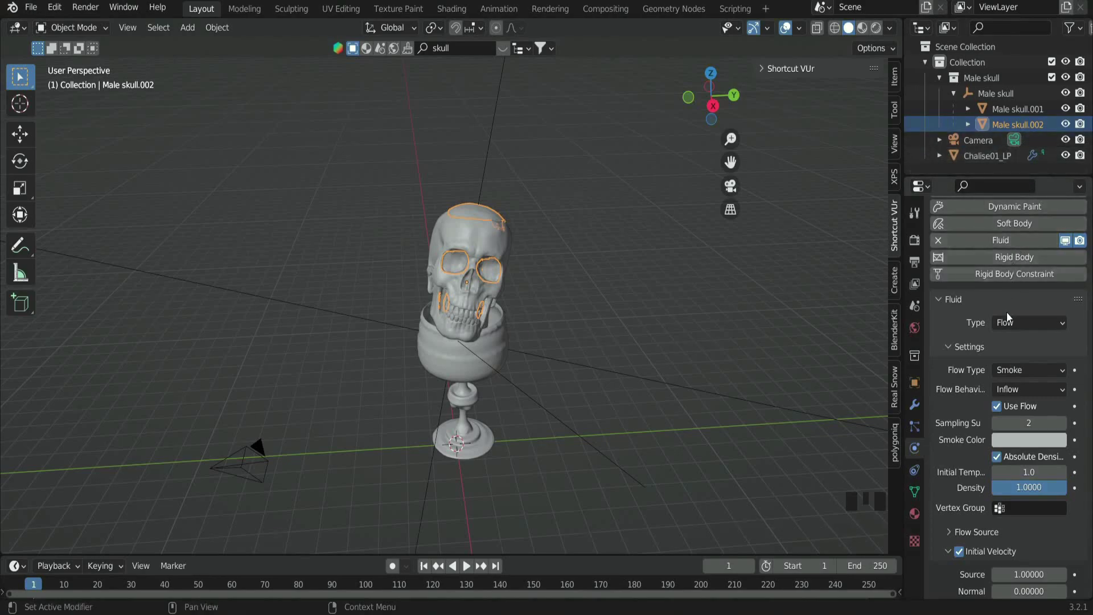
pyautogui.scroll(3, 1007, 315)
# Add Fluid physics to Male skull.001 and set its type to Effector.
pyautogui.click(982, 108)
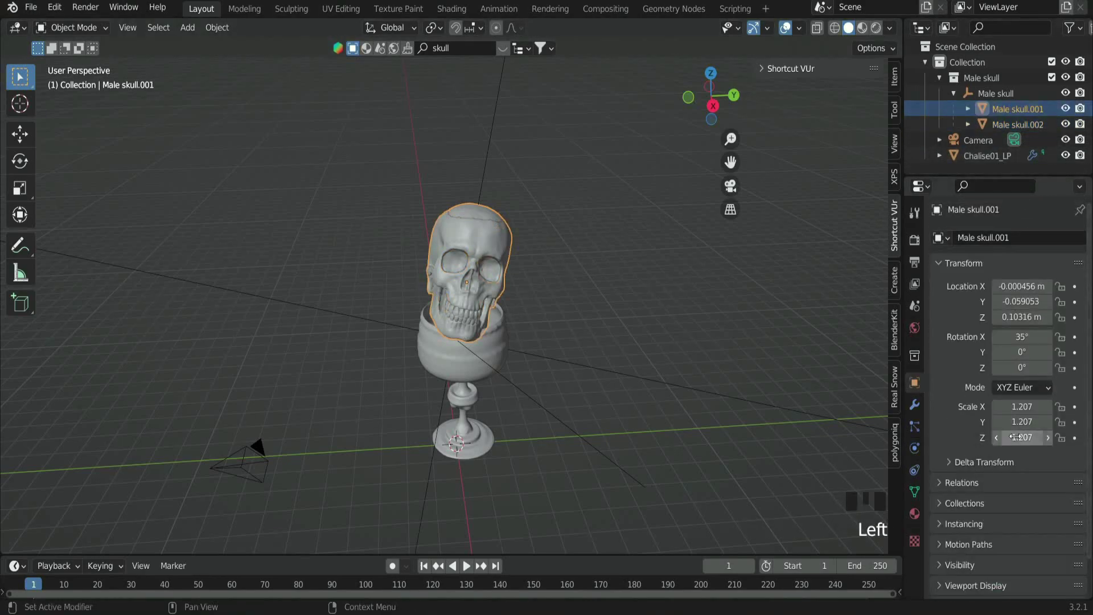
pyautogui.click(914, 448)
pyautogui.click(1017, 323)
pyautogui.click(1021, 402)
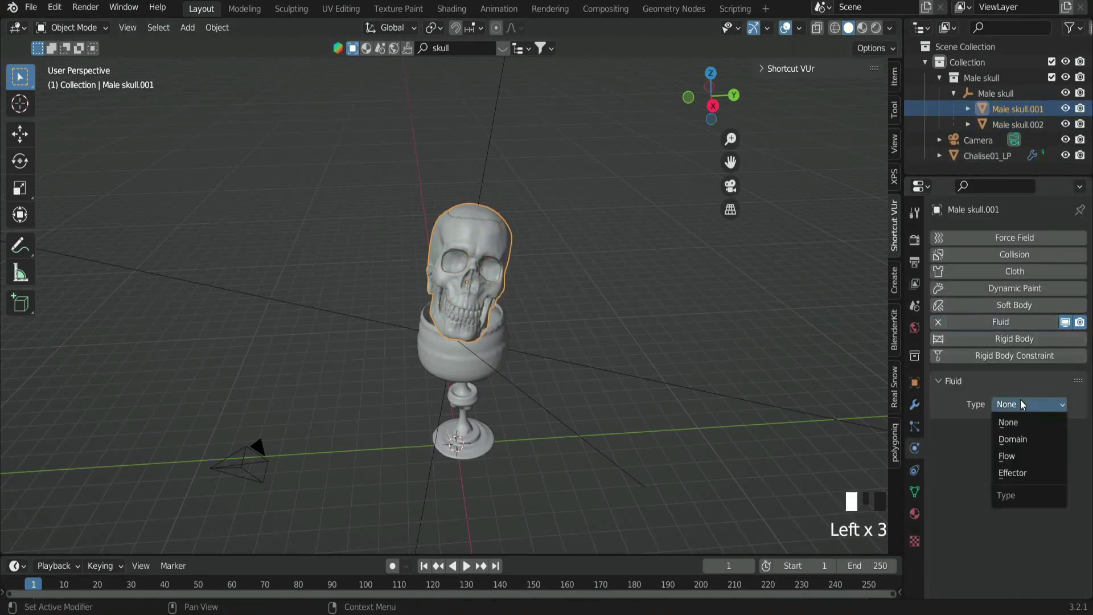
pyautogui.click(1008, 439)
pyautogui.scroll(-2, 1025, 455)
pyautogui.click(1043, 360)
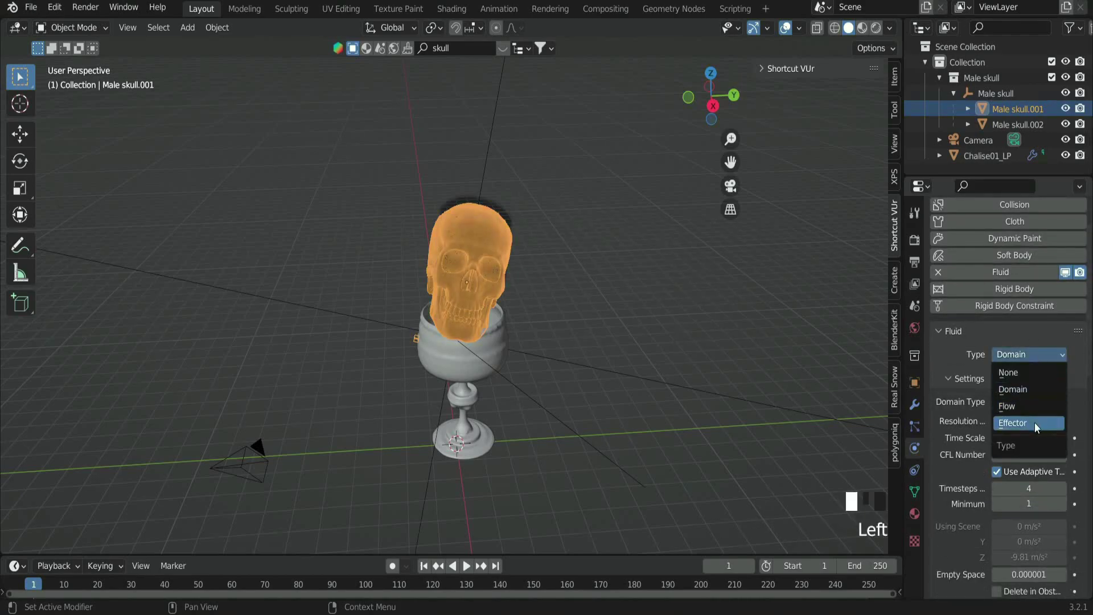
pyautogui.click(1034, 423)
# Select the chalice and check its Fluid physics settings.
pyautogui.click(503, 369)
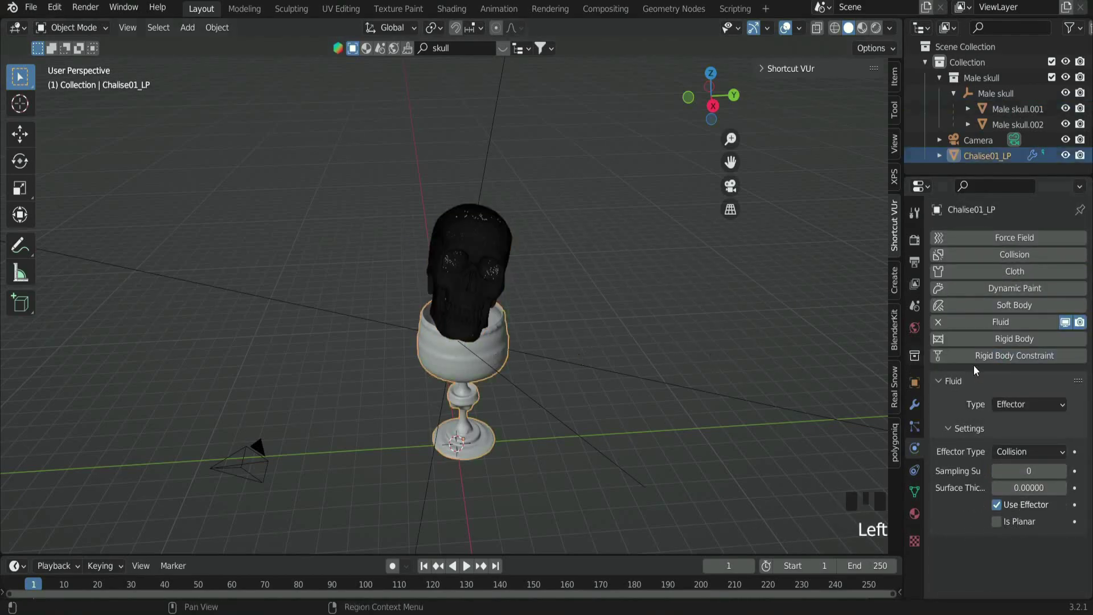
pyautogui.scroll(3, 594, 292)
pyautogui.press('Tab')
pyautogui.press('Tab')
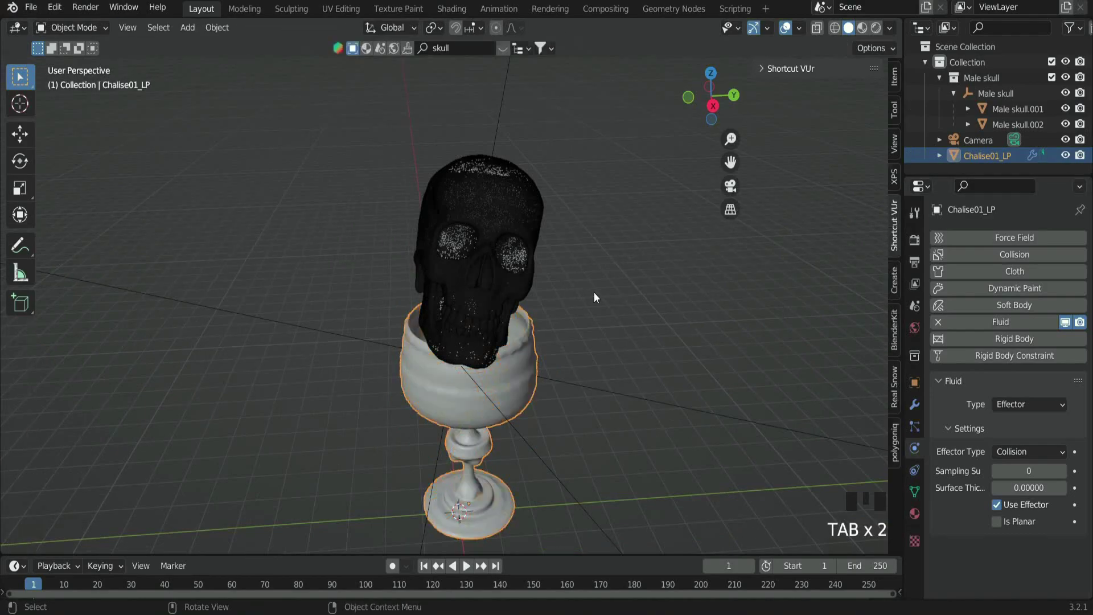
pyautogui.click(649, 301)
pyautogui.scroll(2, 548, 386)
pyautogui.click(548, 385)
pyautogui.click(915, 427)
pyautogui.click(914, 447)
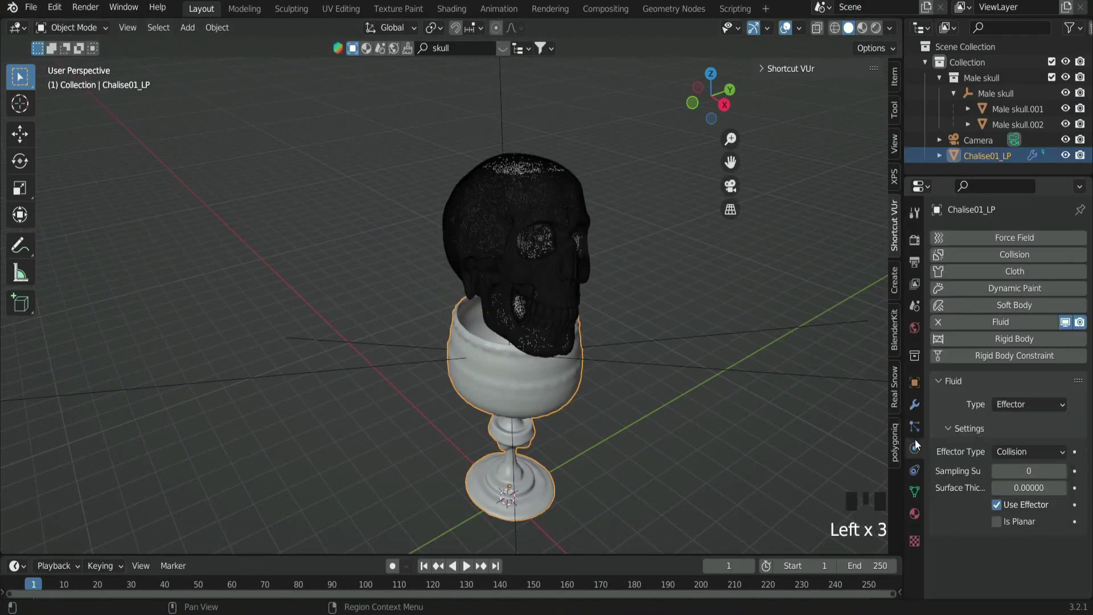
# Check the Fluid physics settings of Male skull.002, Male skull.001 and the chalice, and save the file.
pyautogui.click(1012, 124)
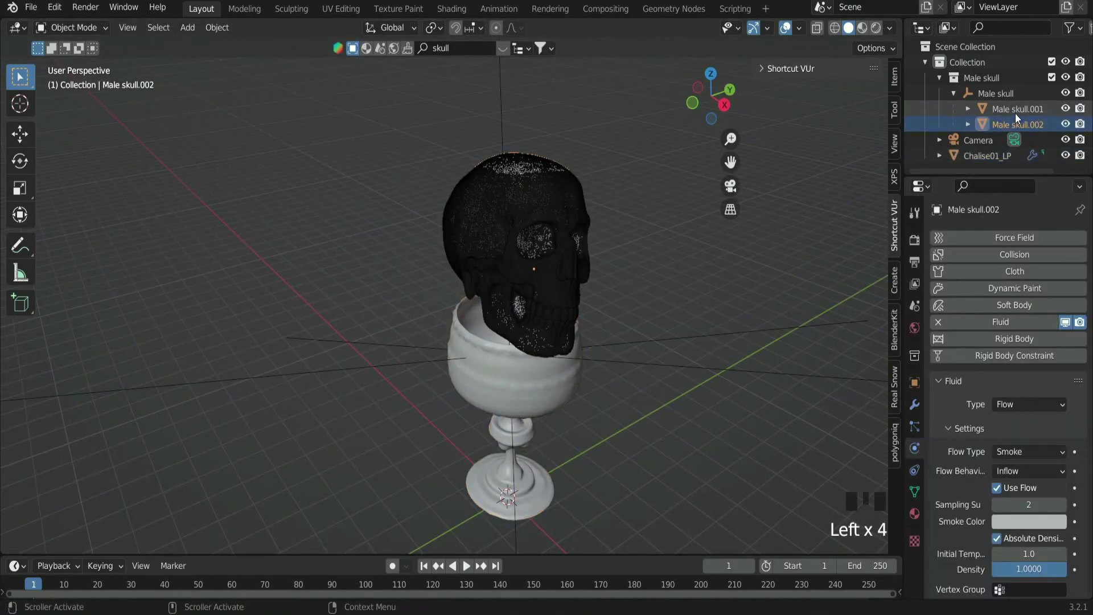
pyautogui.click(1016, 113)
pyautogui.click(977, 155)
pyautogui.moveTo(797, 239); pyautogui.dragTo(613, 268, button='middle')
pyautogui.press('s')
pyautogui.click(612, 267)
pyautogui.hotkey('ctrl', 's')
pyautogui.scroll(-2, 594, 274)
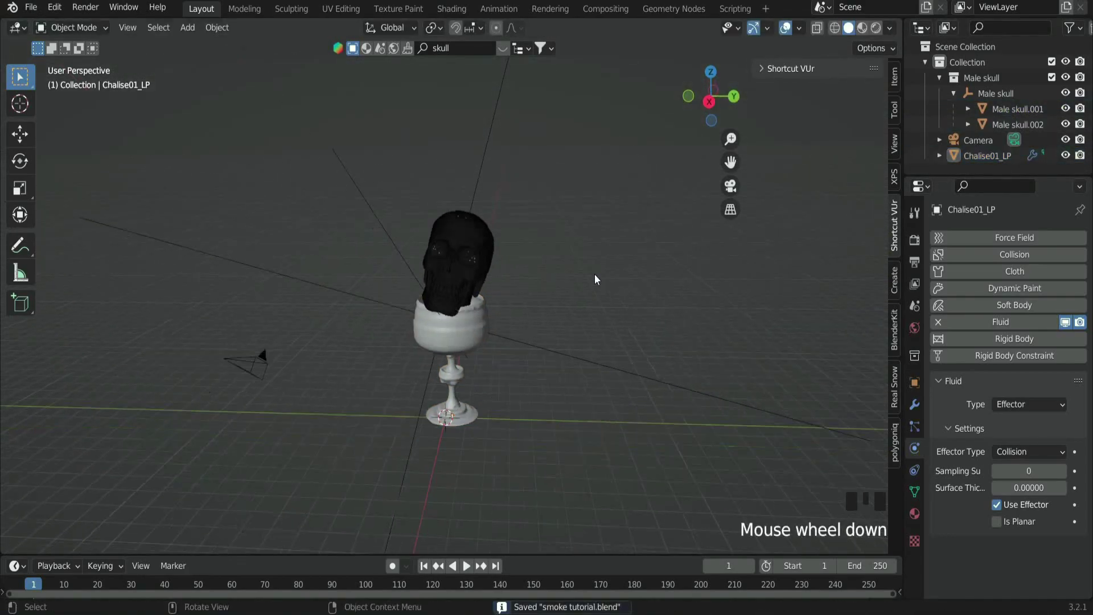
# Add a cube at the base of the chalice and scale it up uniformly to about 6.4 m.
pyautogui.press('Tab')
pyautogui.press('Tab')
pyautogui.click(522, 376)
pyautogui.hotkey('shift', 'a')
pyautogui.moveTo(520, 298)
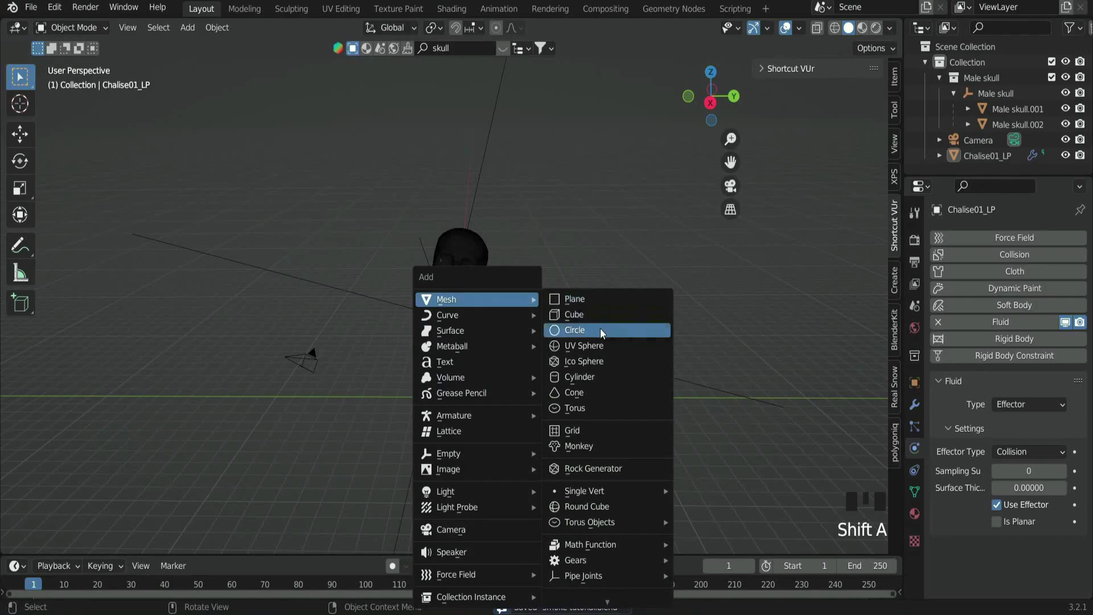
pyautogui.click(592, 313)
pyautogui.press('s')
pyautogui.click(518, 323)
# Raise the cube about 4.35 m along Z and turn on X-ray display to see the skull and chalice inside.
pyautogui.press('g')
pyautogui.press('z')
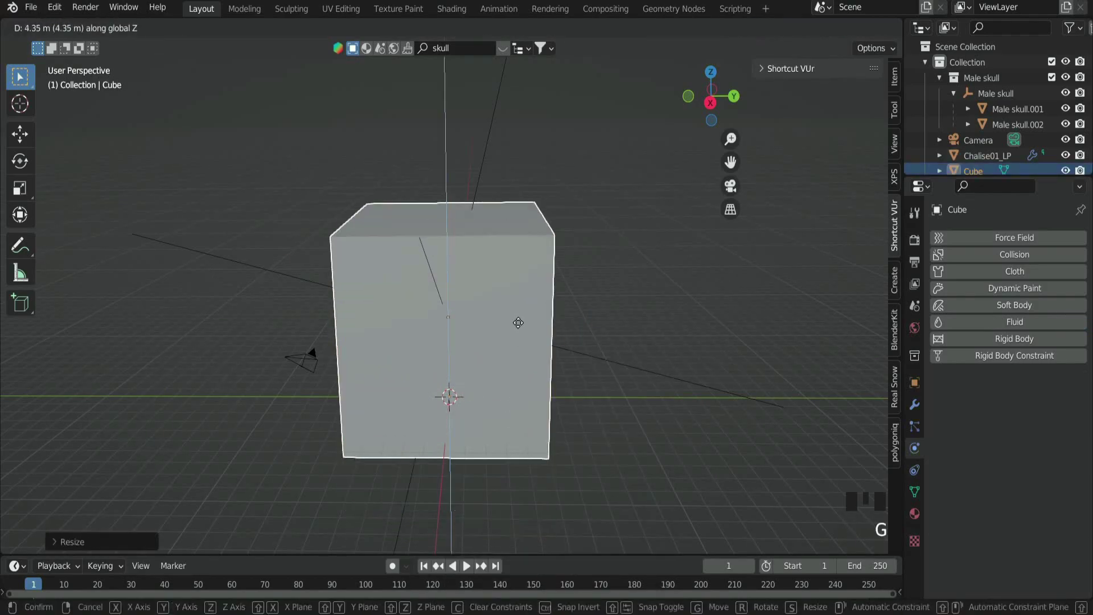
pyautogui.click(518, 322)
pyautogui.hotkey('alt', 'z')
pyautogui.moveTo(518, 323); pyautogui.dragTo(522, 415, button='middle')
# Stretch the cube along Z to about 7.87 m and lower it slightly so it encloses the whole chalice and skull.
pyautogui.press('s')
pyautogui.press('z')
pyautogui.click(597, 428)
pyautogui.scroll(-2, 475, 457)
pyautogui.scroll(-1, 475, 458)
pyautogui.press('s')
pyautogui.press('z')
pyautogui.click(507, 471)
pyautogui.press('g')
pyautogui.press('z')
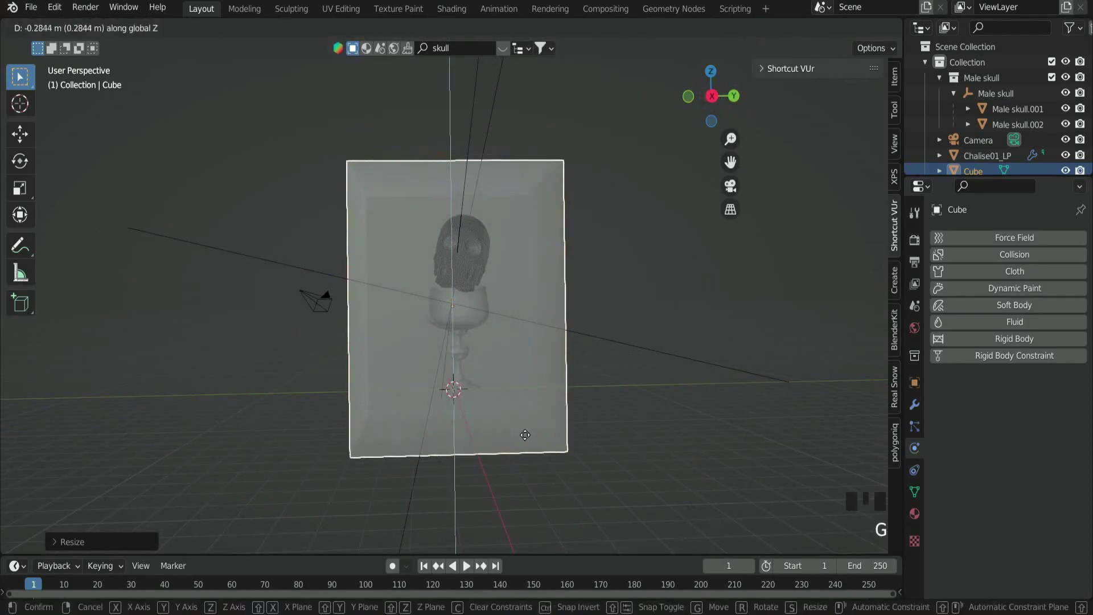
pyautogui.click(525, 435)
# Narrow the cube along X to about 5.85 m and save the file.
pyautogui.moveTo(592, 335); pyautogui.dragTo(435, 344, button='middle')
pyautogui.press('s')
pyautogui.press('x')
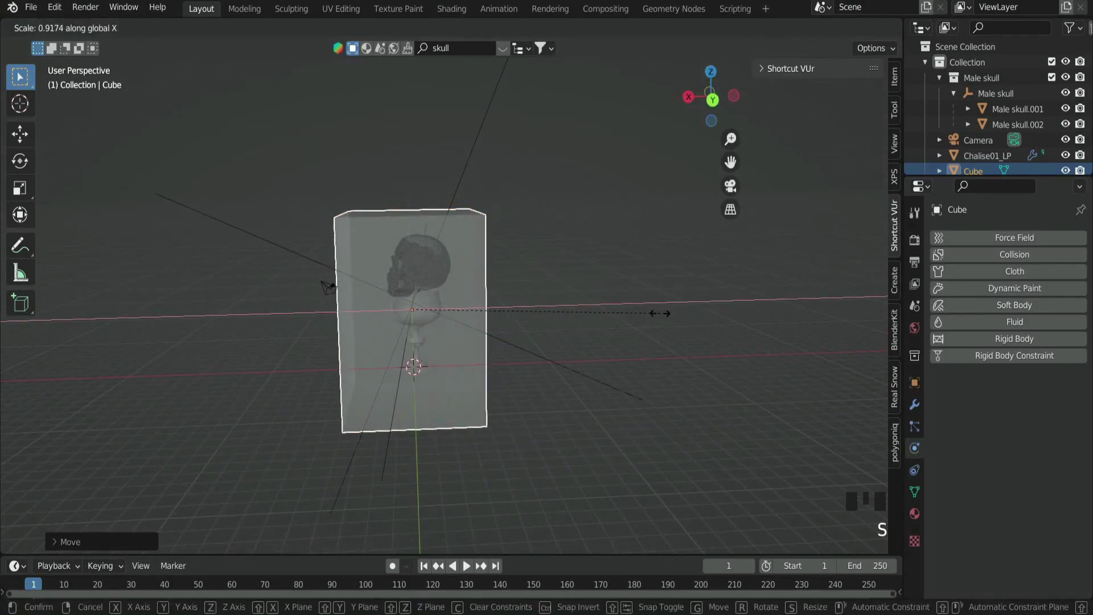
pyautogui.click(660, 313)
pyautogui.hotkey('ctrl', 's')
# Add Fluid physics to the cube and set its type to Domain.
pyautogui.moveTo(565, 324); pyautogui.dragTo(675, 345, button='middle')
pyautogui.scroll(-2, 643, 340)
pyautogui.click(1024, 323)
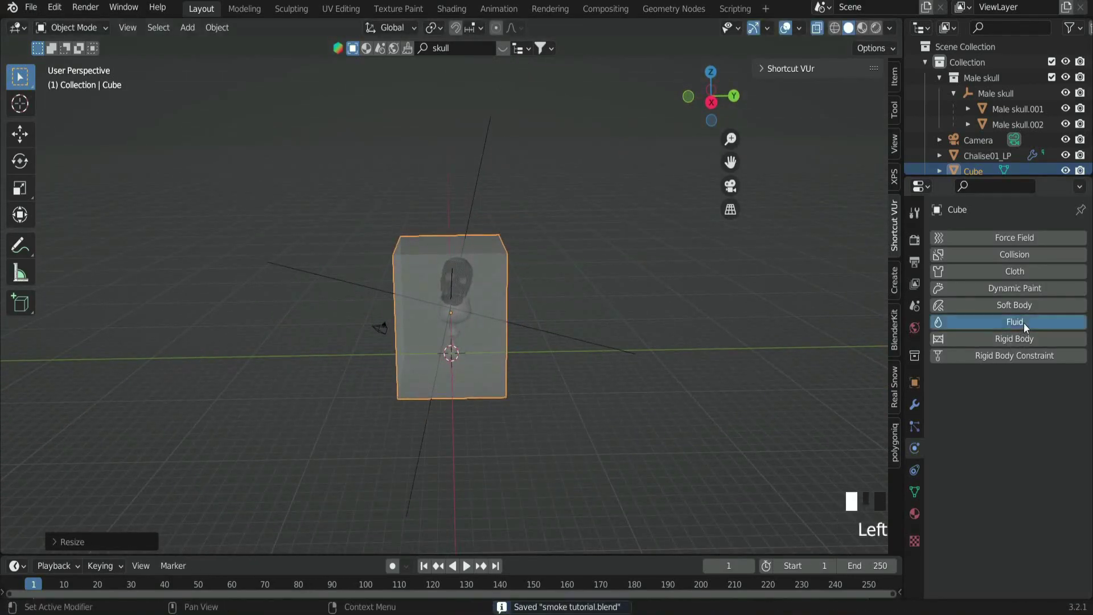
pyautogui.click(1013, 404)
pyautogui.click(1029, 439)
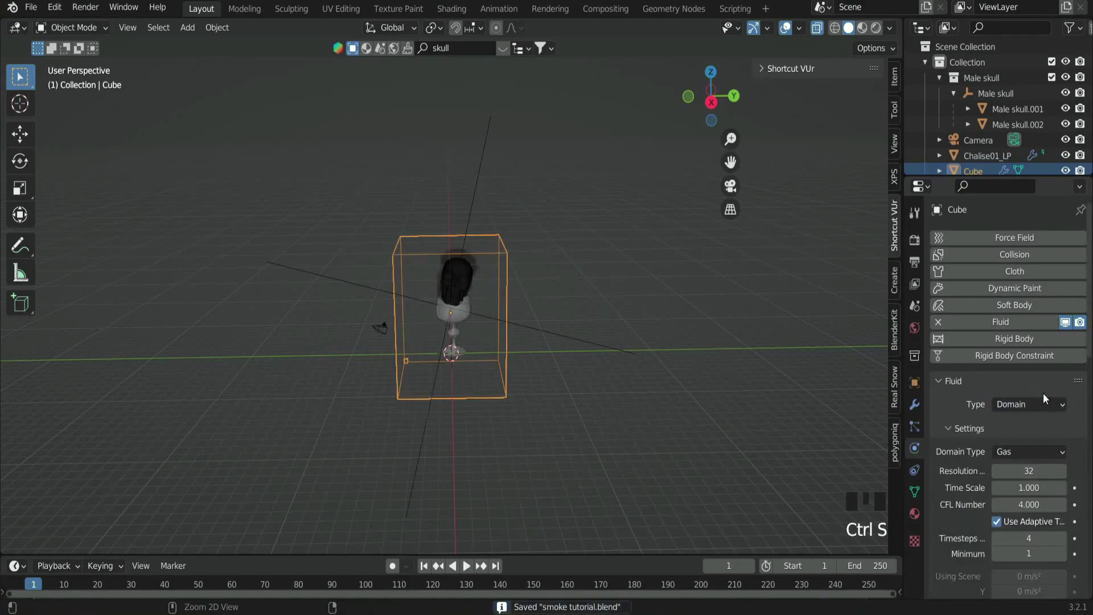
# Enable Adaptive Domain in the cube's gas domain settings.
pyautogui.scroll(-14, 1043, 393)
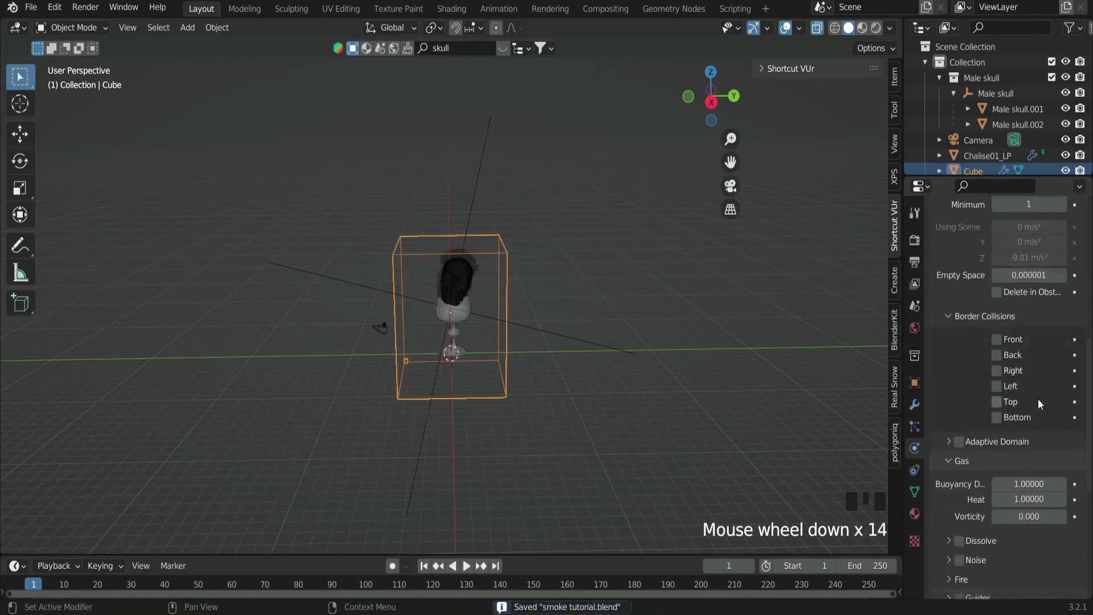
pyautogui.scroll(-9, 1037, 398)
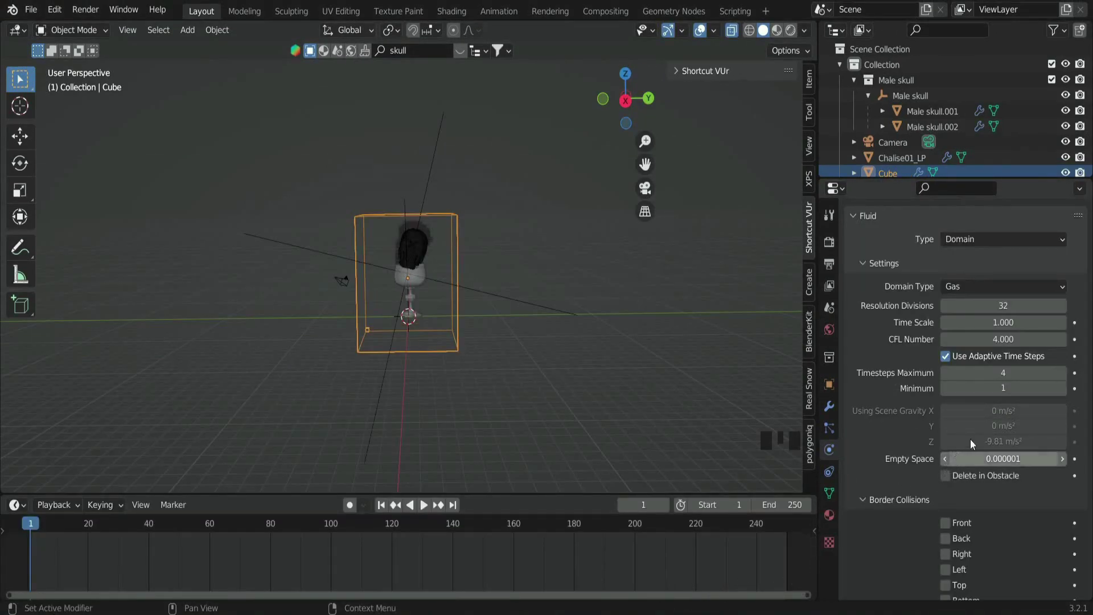
pyautogui.scroll(-12, 971, 440)
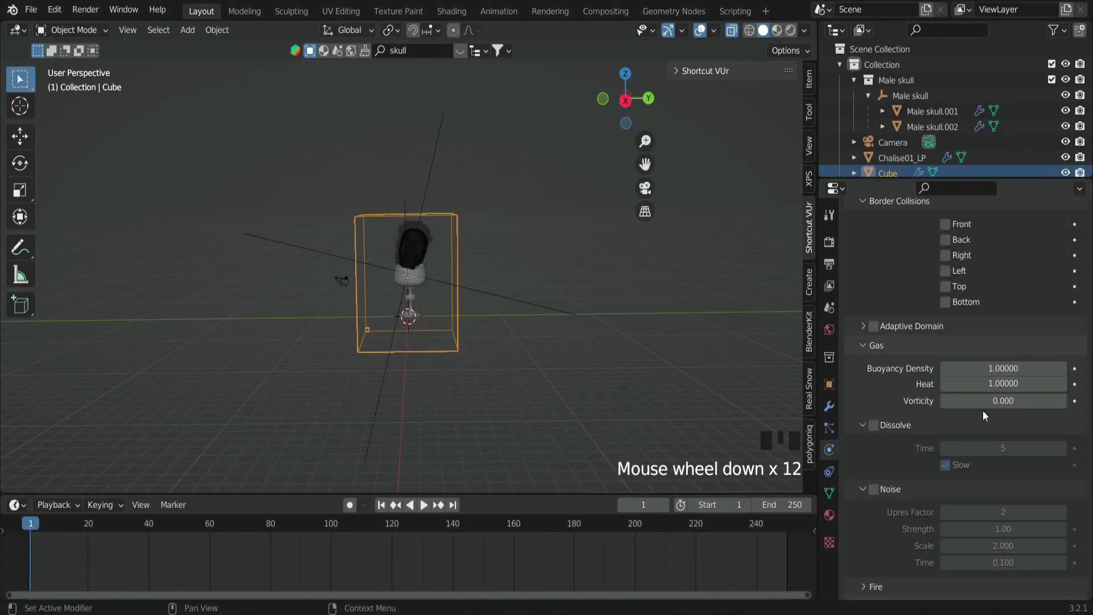
pyautogui.scroll(3, 981, 412)
pyautogui.click(872, 402)
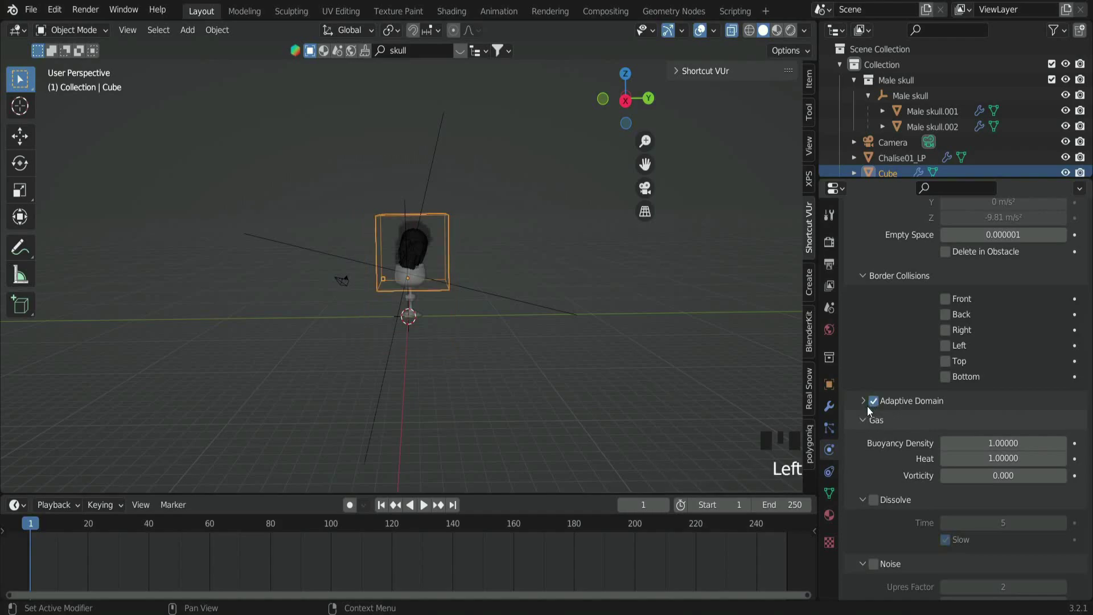
# Enable Dissolve with a time of 120 and turn on Noise for the gas domain.
pyautogui.scroll(-3, 880, 480)
pyautogui.scroll(-2, 895, 447)
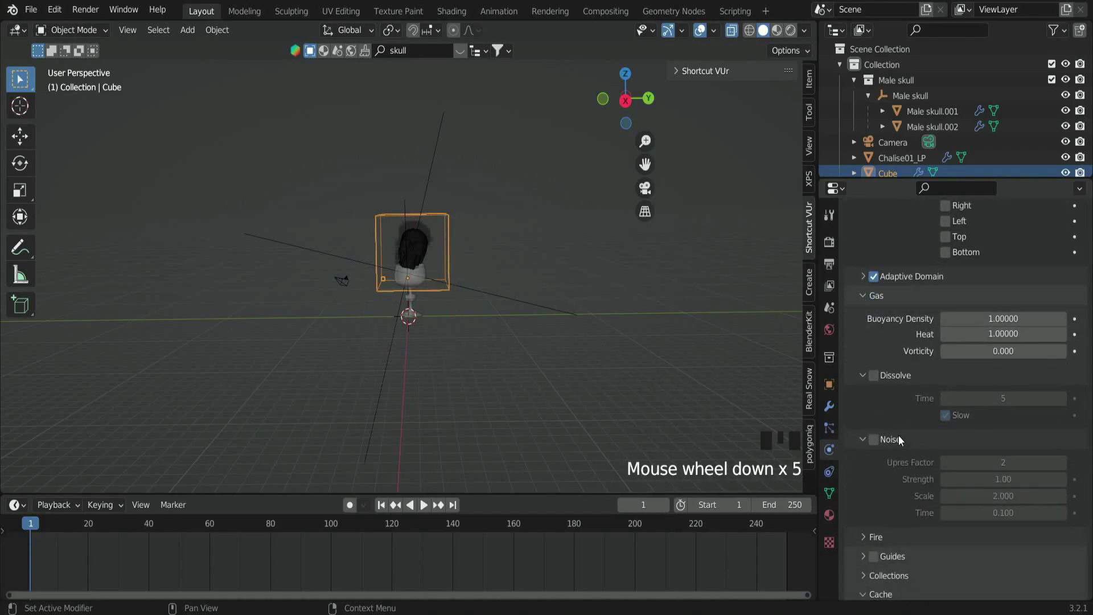
pyautogui.click(874, 374)
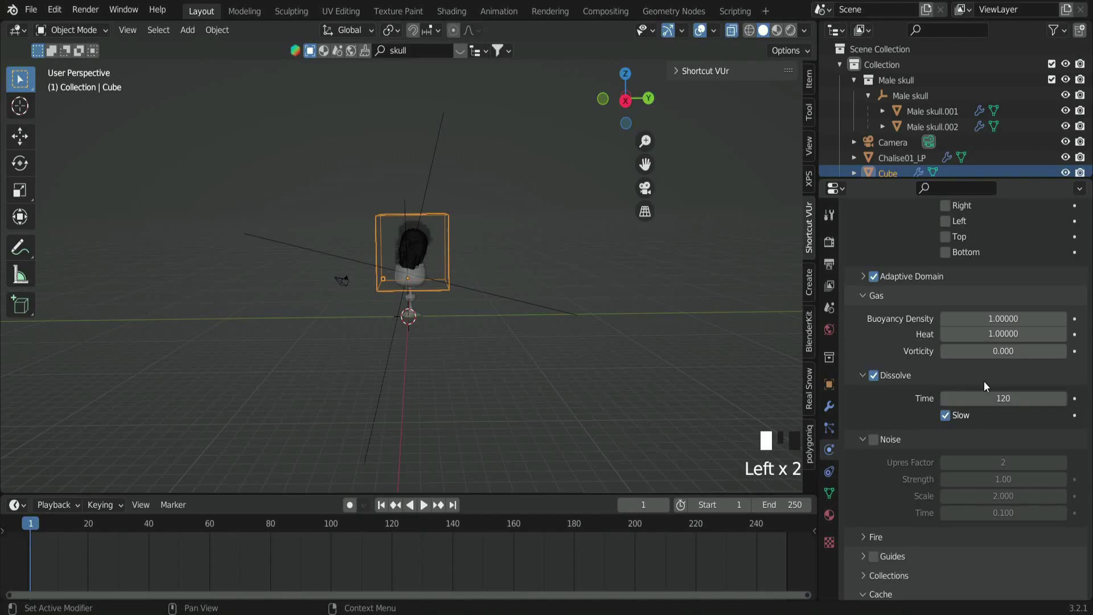
pyautogui.click(873, 439)
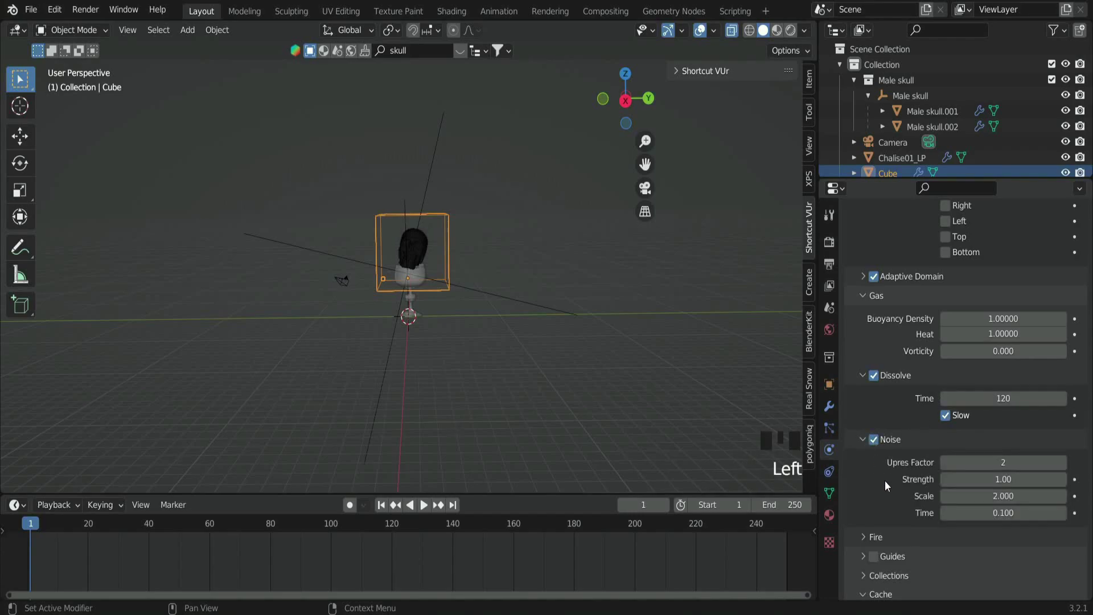
# Set the domain's cache type to All and bake the whole simulation.
pyautogui.scroll(-3, 885, 481)
pyautogui.scroll(-8, 966, 485)
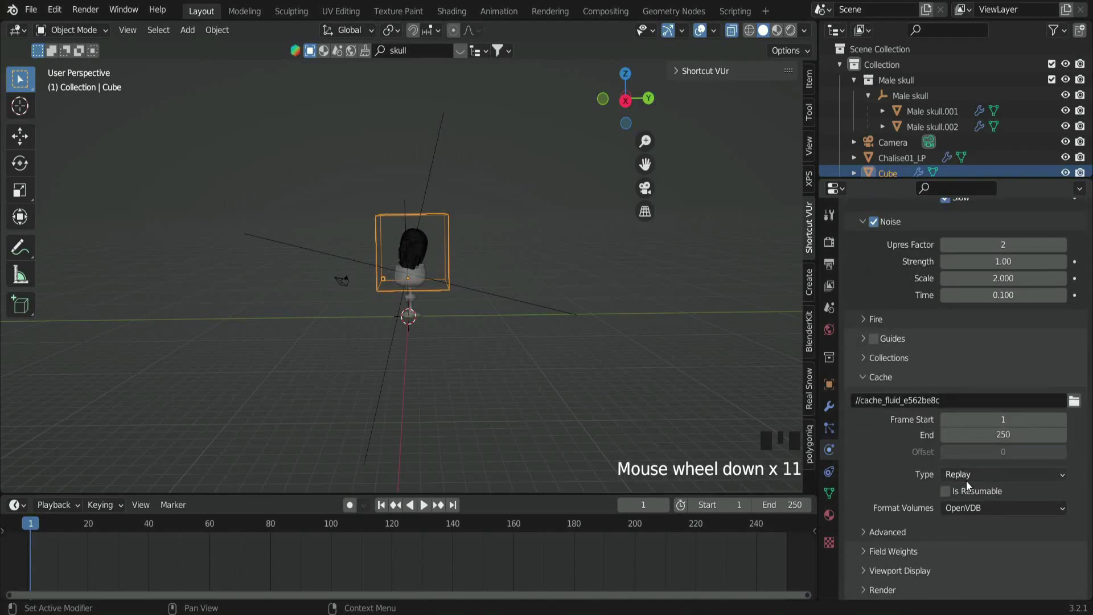
pyautogui.click(1010, 476)
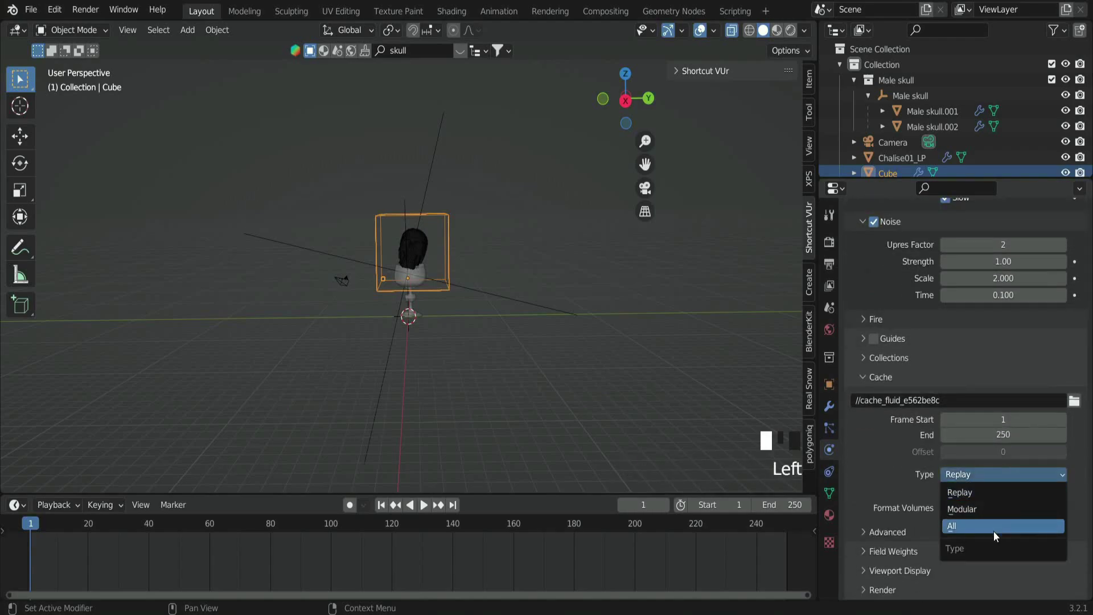
pyautogui.click(993, 531)
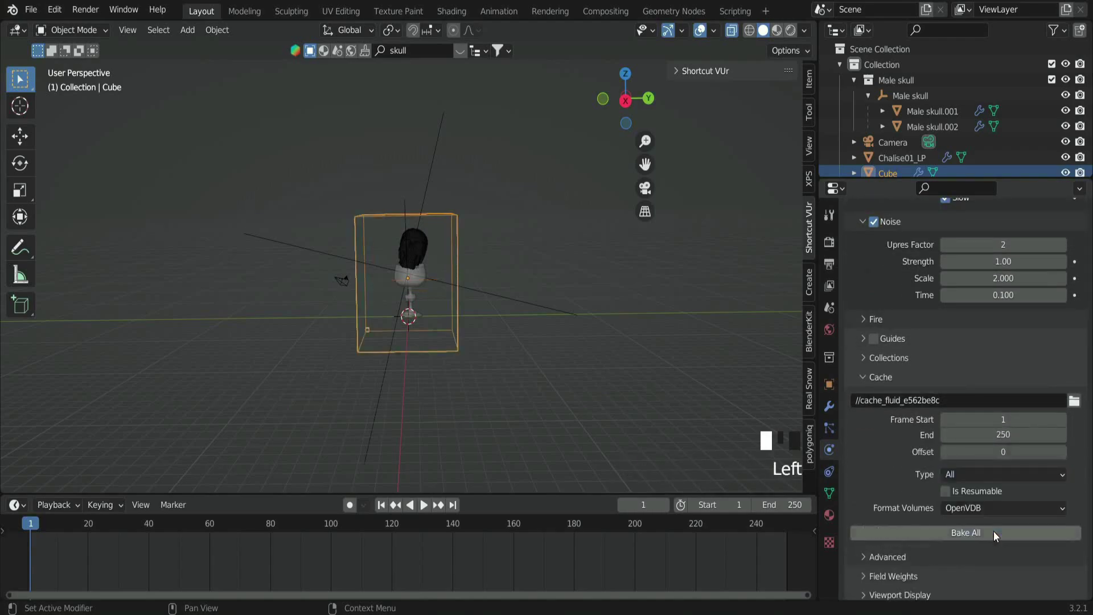
pyautogui.click(957, 531)
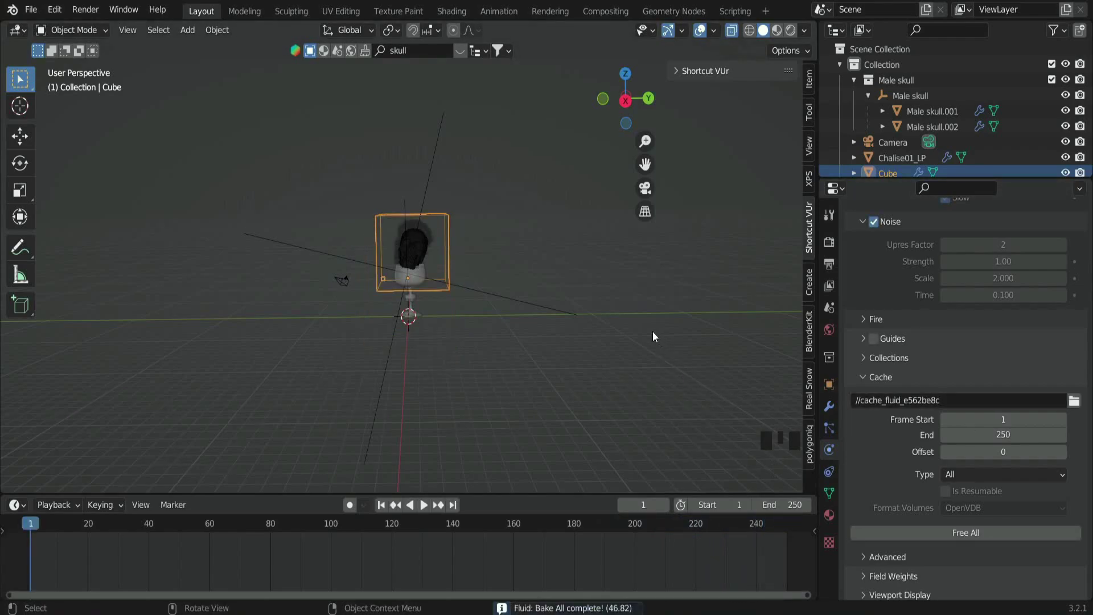
# Play back the baked simulation and examine the smoke around the skull from the front and side.
pyautogui.press('space')
pyautogui.scroll(1, 534, 276)
pyautogui.scroll(2, 534, 272)
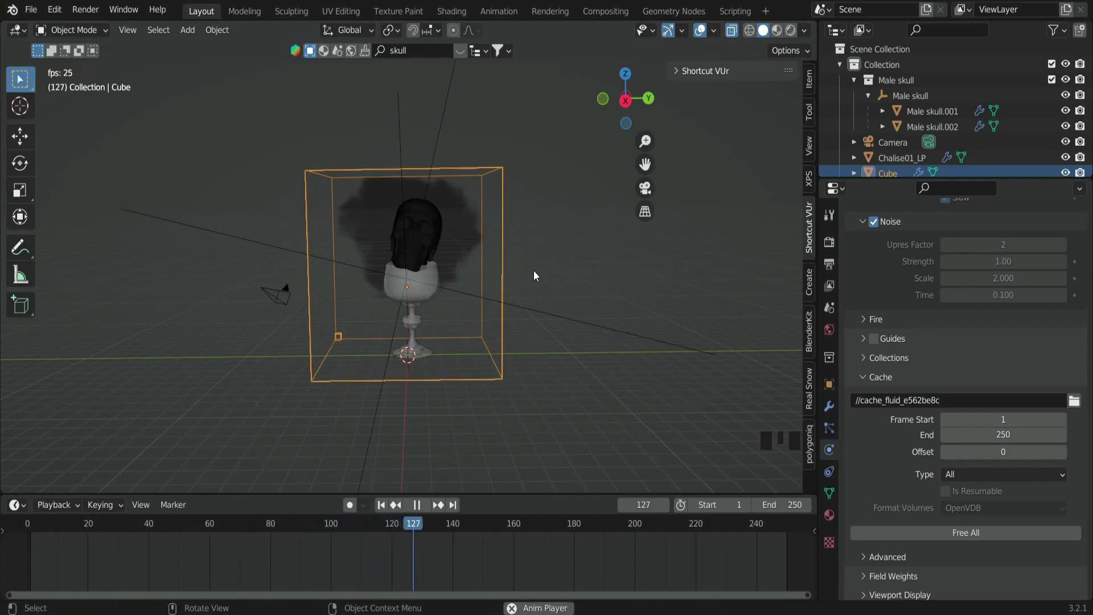
pyautogui.press('space')
pyautogui.moveTo(534, 271); pyautogui.dragTo(451, 283, button='middle')
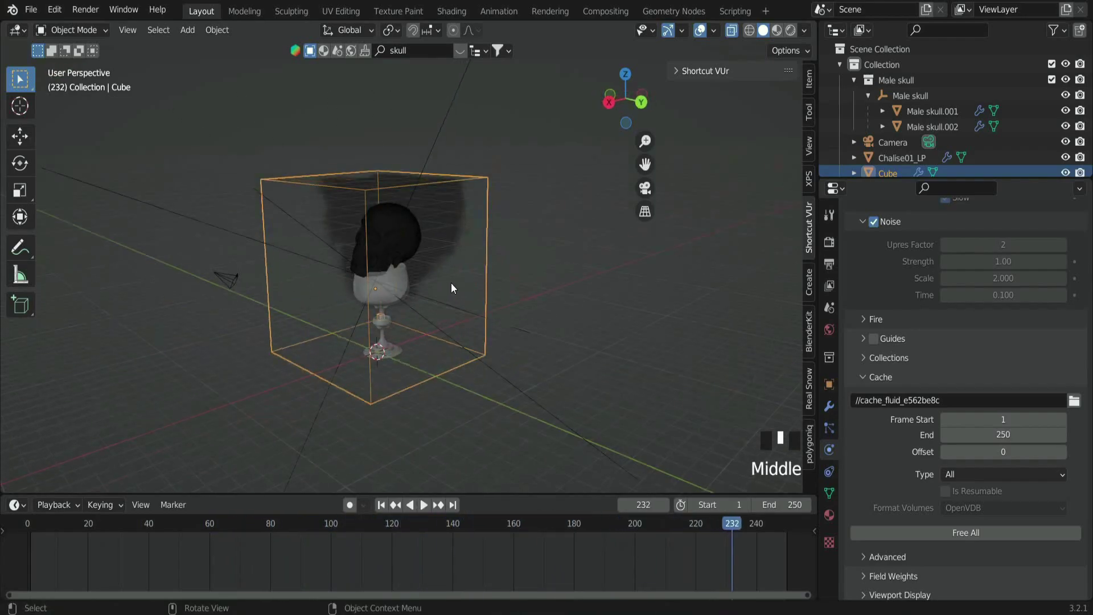
pyautogui.scroll(2, 494, 278)
# Hide Male skull.002 in the viewport and in renders, and replay the simulation.
pyautogui.click(1065, 126)
pyautogui.click(1079, 126)
pyautogui.press('space')
pyautogui.moveTo(524, 292); pyautogui.dragTo(503, 289, button='middle')
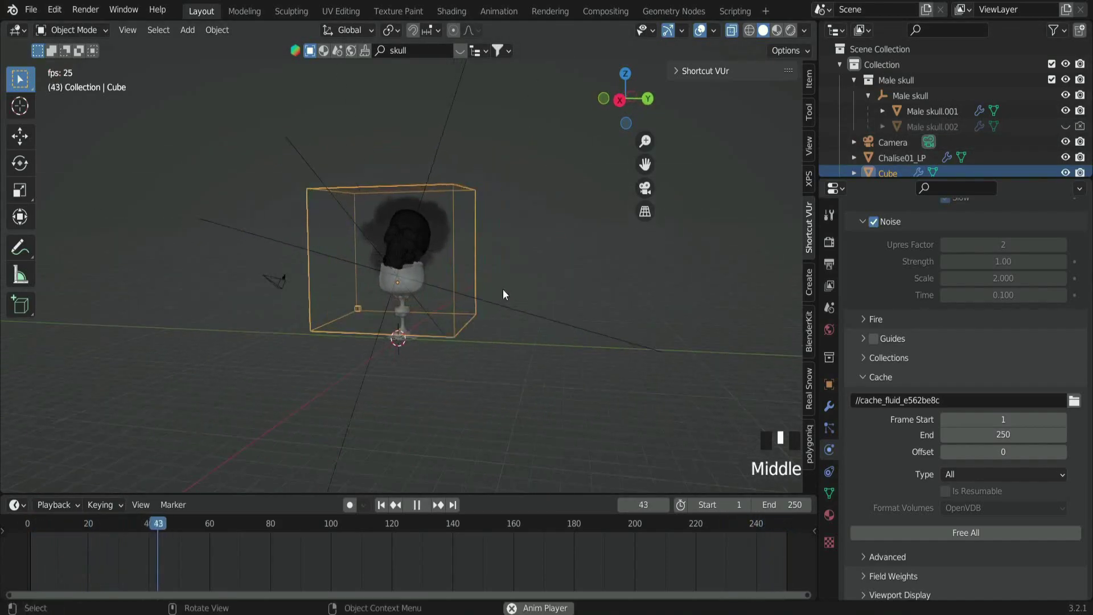
pyautogui.press('space')
# Free the existing bake and rebake the simulation with a Buoyancy Density of -2 and a new Heat value.
pyautogui.click(961, 533)
pyautogui.scroll(9, 986, 335)
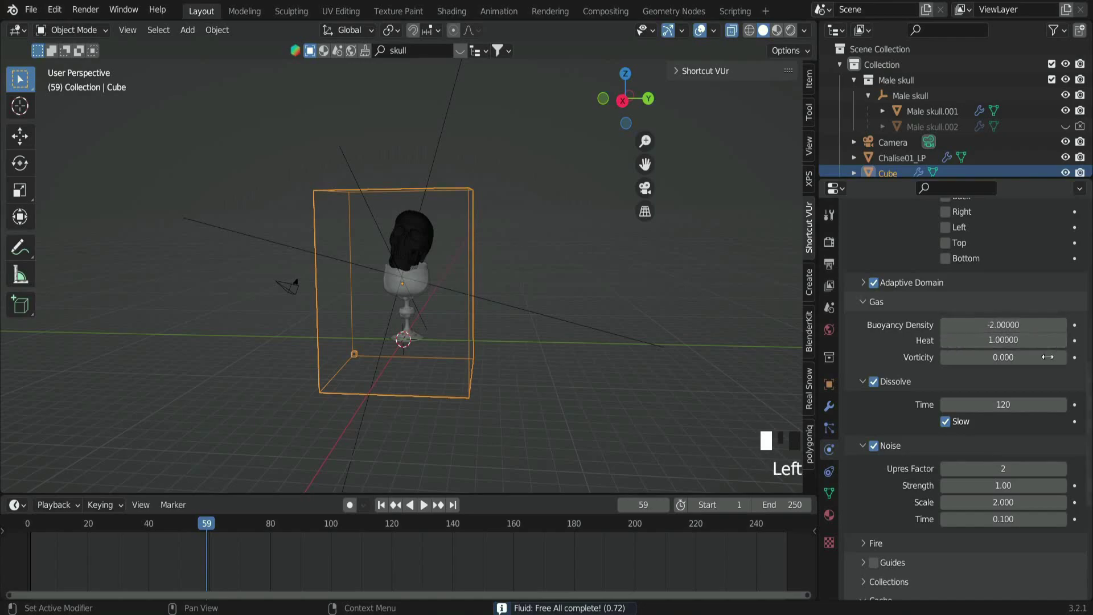
pyautogui.click(1009, 345)
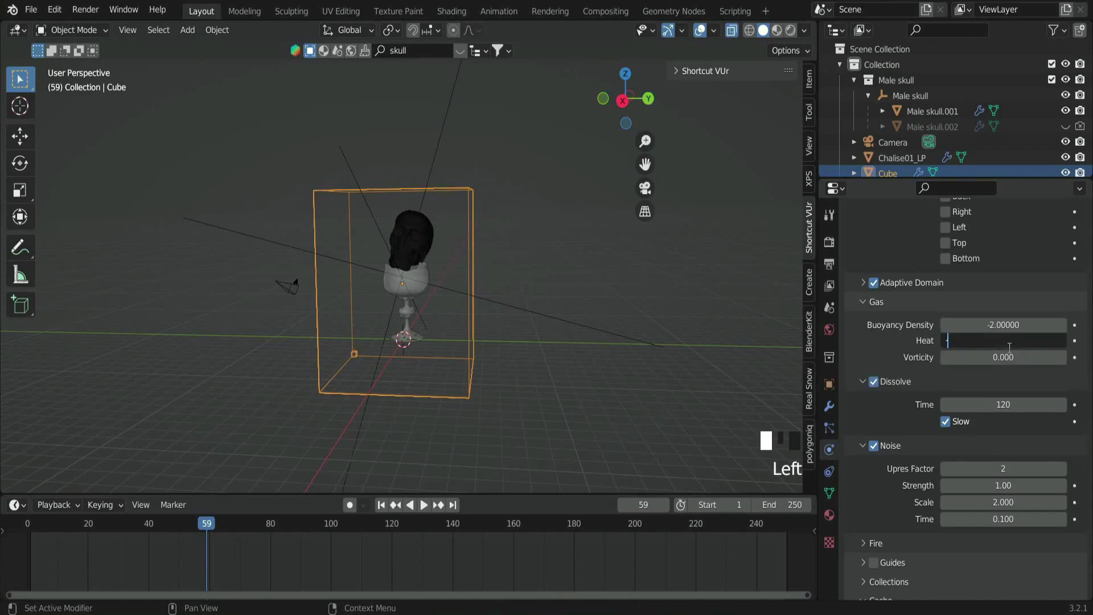
pyautogui.scroll(-12, 933, 429)
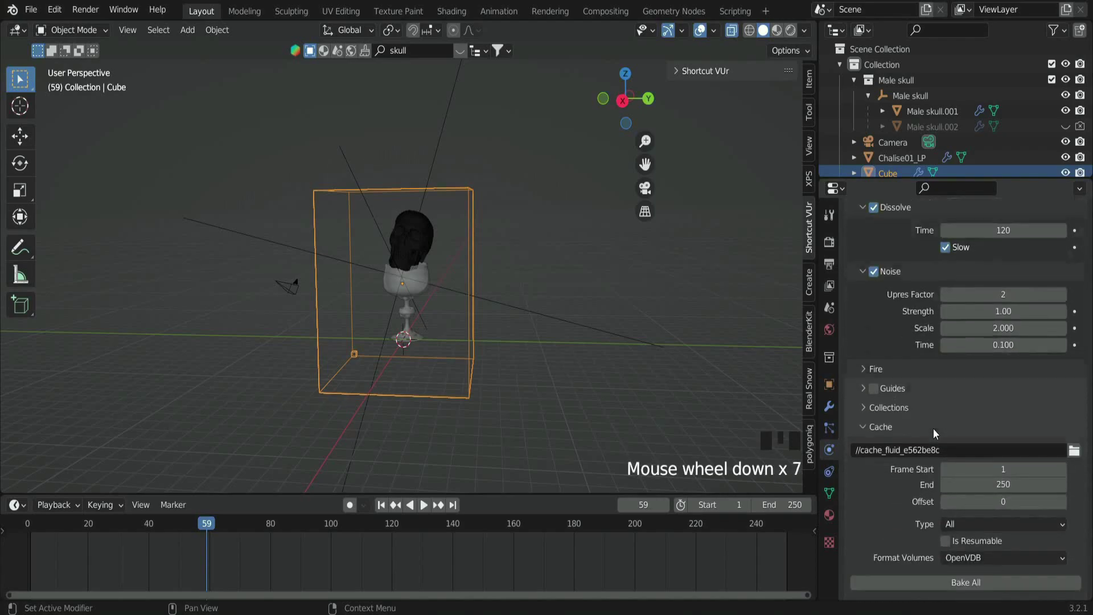
pyautogui.click(999, 510)
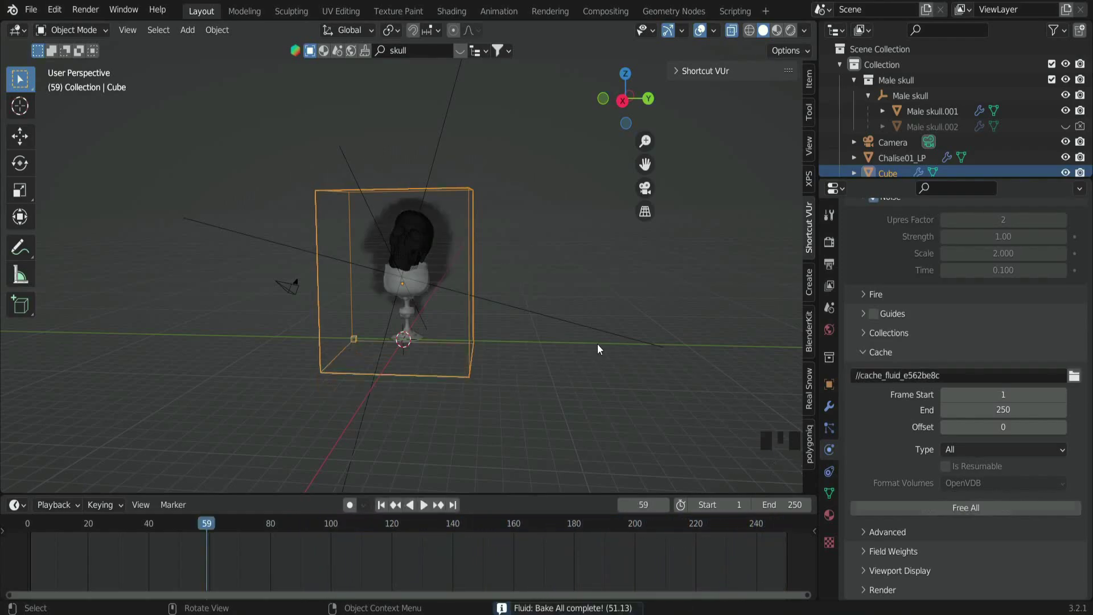
# Play back the new bake and inspect how the smoke moves around the skull and chalice from several angles.
pyautogui.press('space')
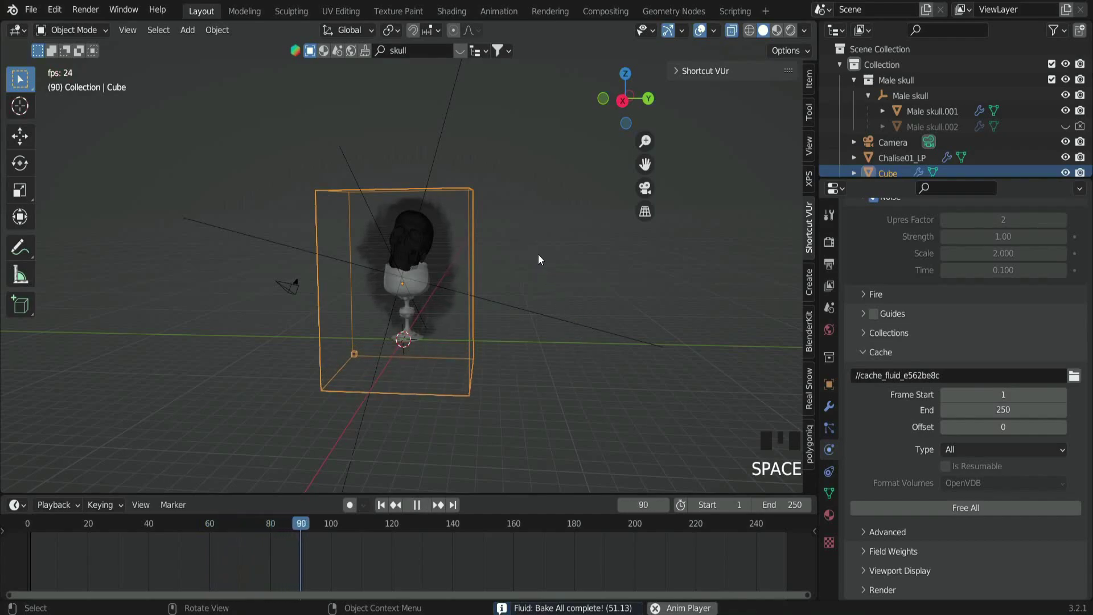
pyautogui.moveTo(538, 254); pyautogui.dragTo(548, 255, button='middle')
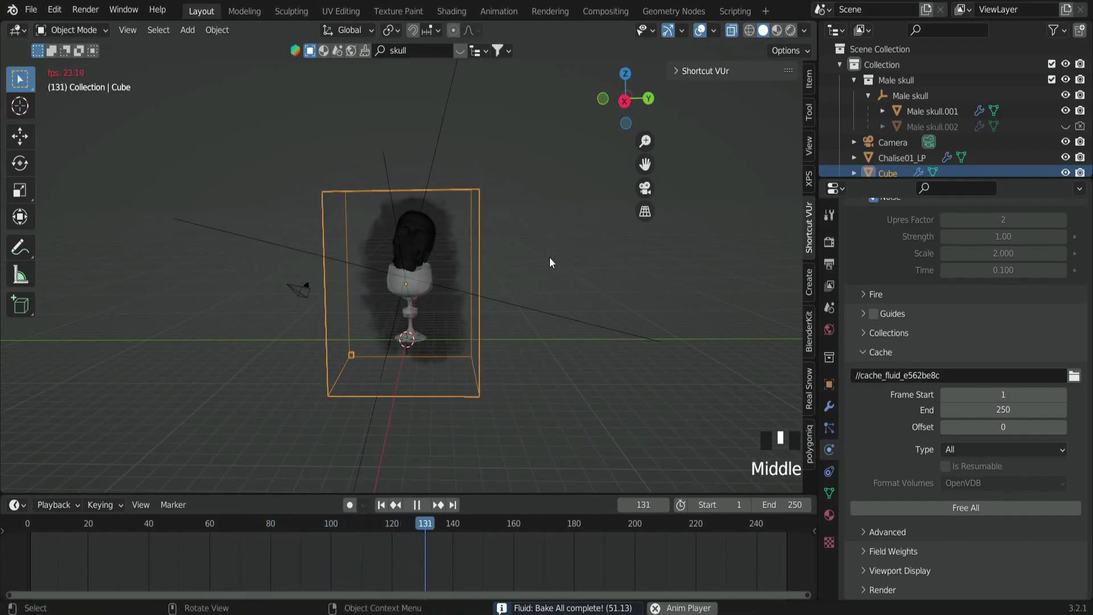
pyautogui.scroll(1, 549, 258)
pyautogui.moveTo(551, 258)
pyautogui.mouseDown(button='middle')
pyautogui.moveTo(444, 261)
pyautogui.moveTo(395, 248)
pyautogui.moveTo(539, 272)
pyautogui.mouseUp(button='middle')
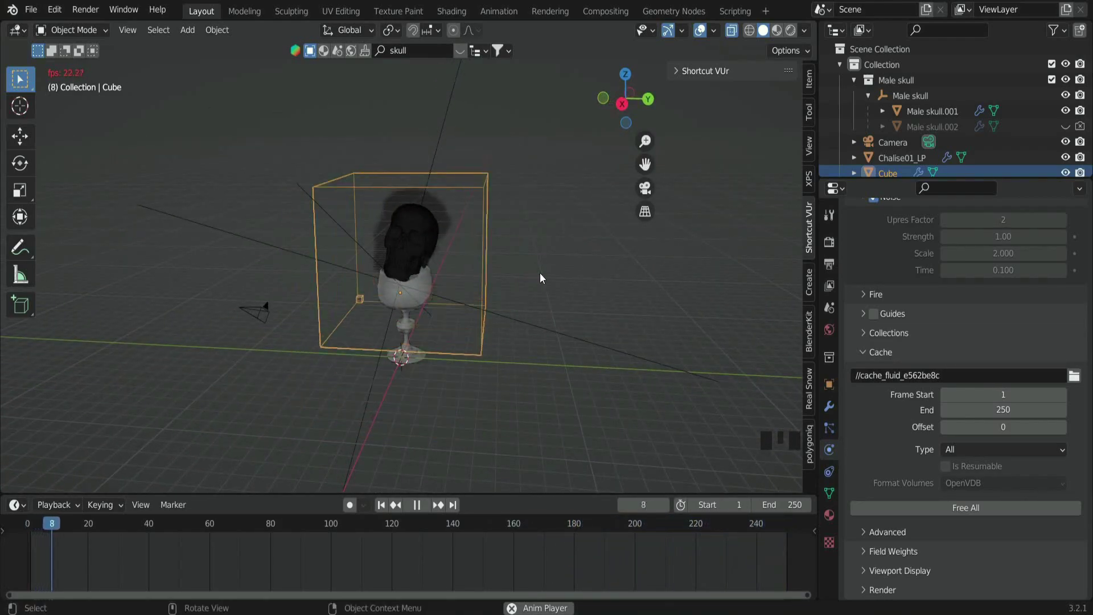
pyautogui.scroll(2, 540, 279)
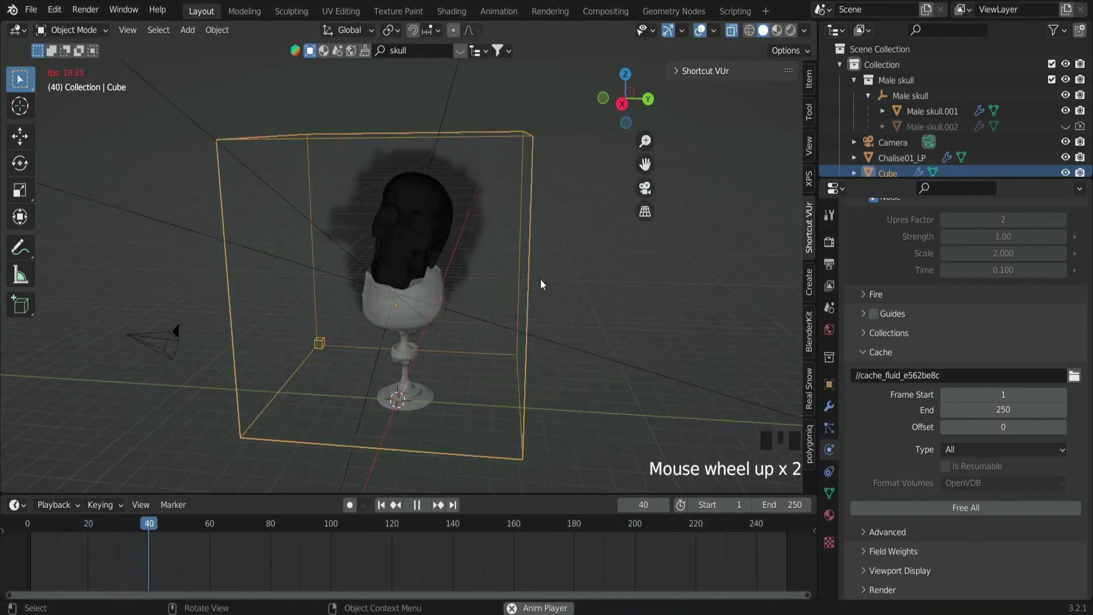
pyautogui.scroll(-1, 547, 278)
pyautogui.moveTo(556, 276); pyautogui.dragTo(569, 265, button='middle')
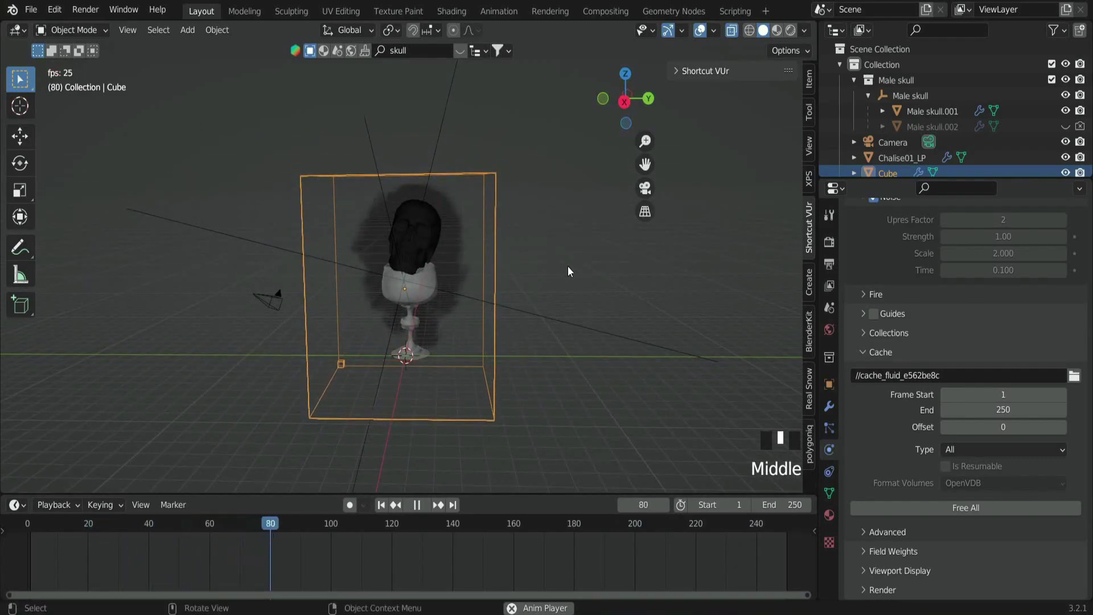
pyautogui.press('space')
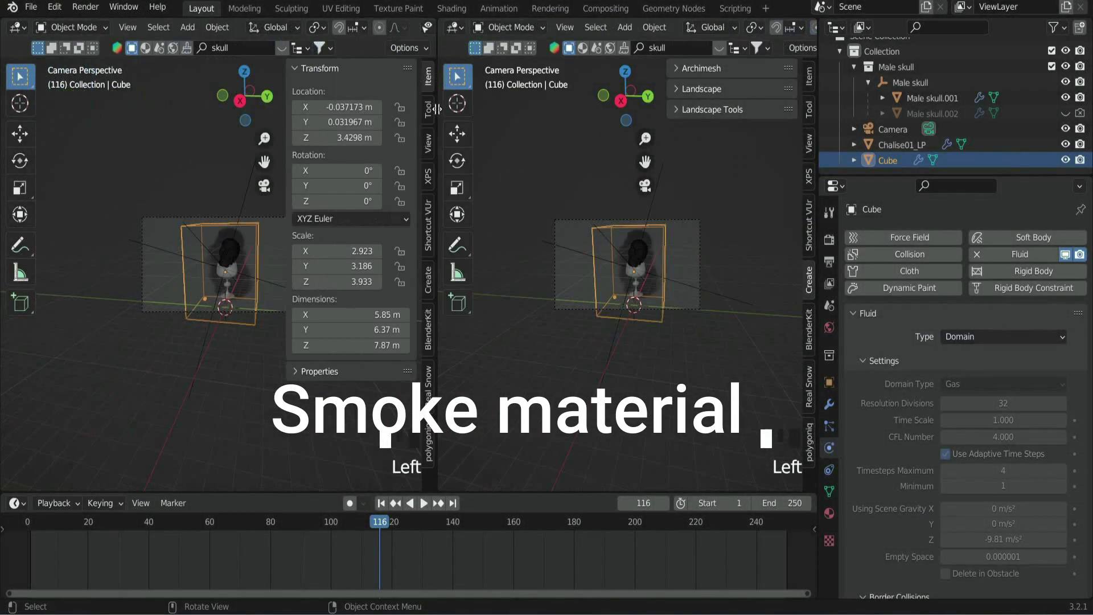
# Turn the second 3D viewport into a Shader Editor and create a new material on the domain cube.
pyautogui.click(61, 29)
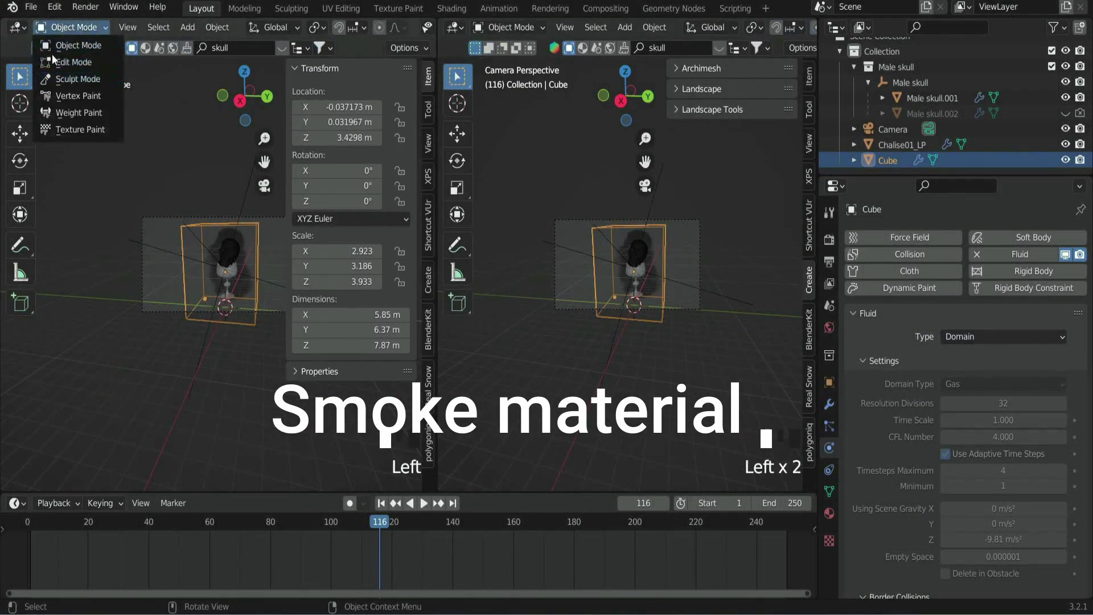
pyautogui.click(18, 27)
pyautogui.click(17, 27)
pyautogui.click(72, 179)
pyautogui.press('n')
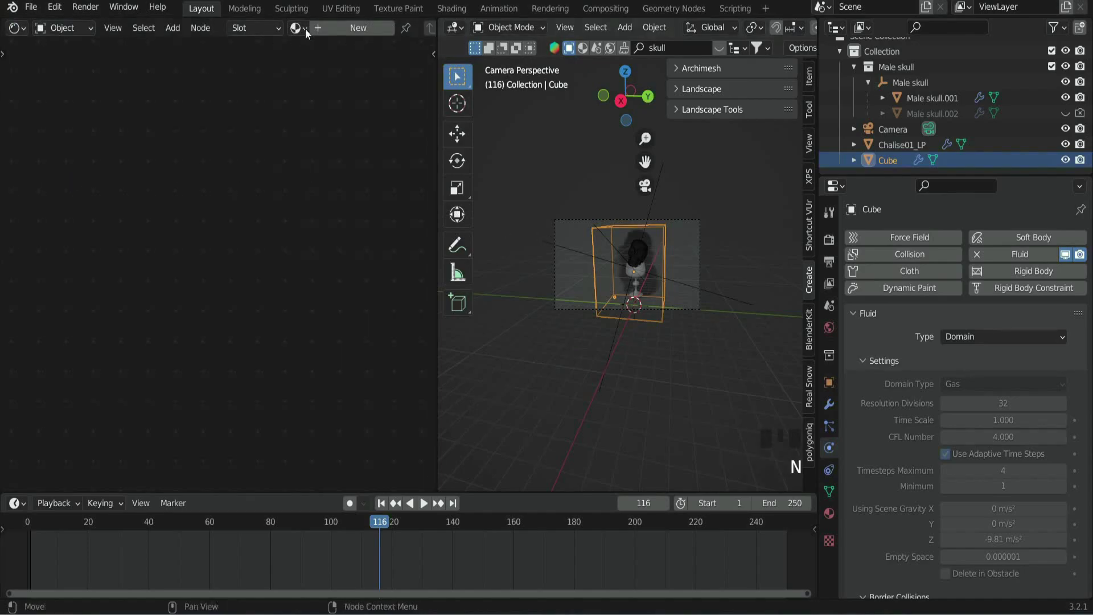
pyautogui.click(255, 258)
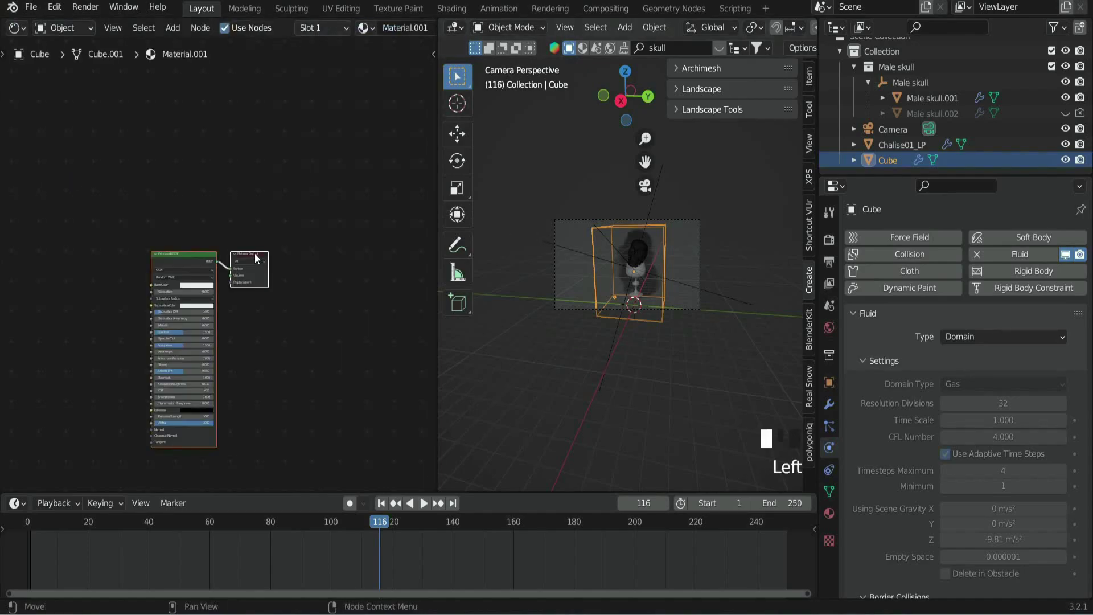
# Replace the cube material's Principled BSDF with Principled Volume and link its output to the Material Output's Volume input.
pyautogui.click(829, 513)
pyautogui.scroll(-5, 1034, 453)
pyautogui.scroll(6, 1036, 456)
pyautogui.click(1003, 300)
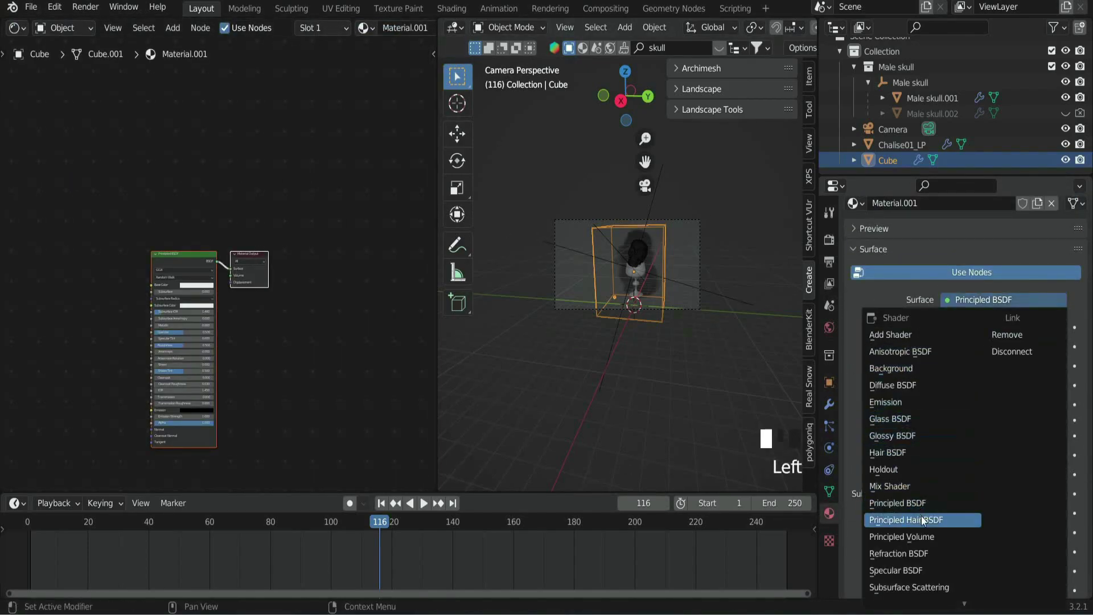
pyautogui.click(934, 535)
pyautogui.scroll(10, 233, 273)
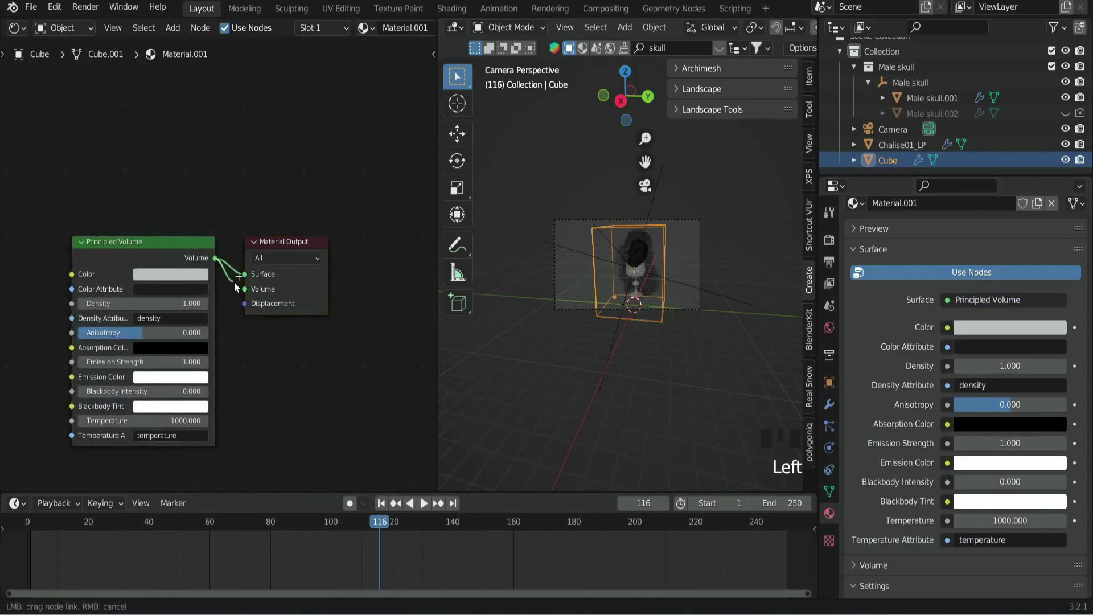
# Set the output frame rate to 60 fps.
pyautogui.click(829, 257)
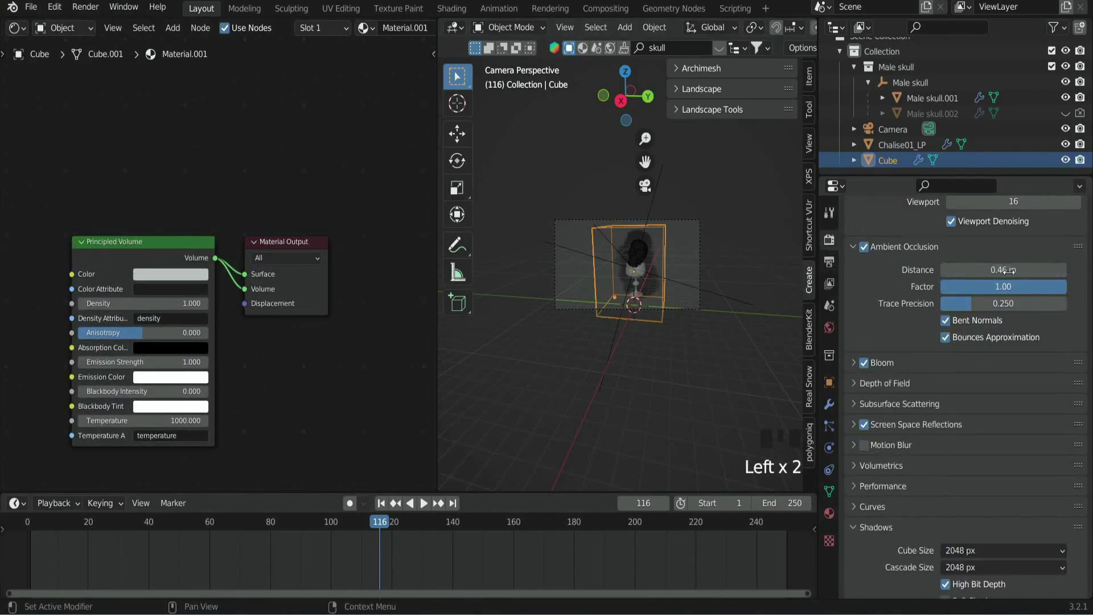
pyautogui.scroll(5, 869, 321)
pyautogui.click(829, 263)
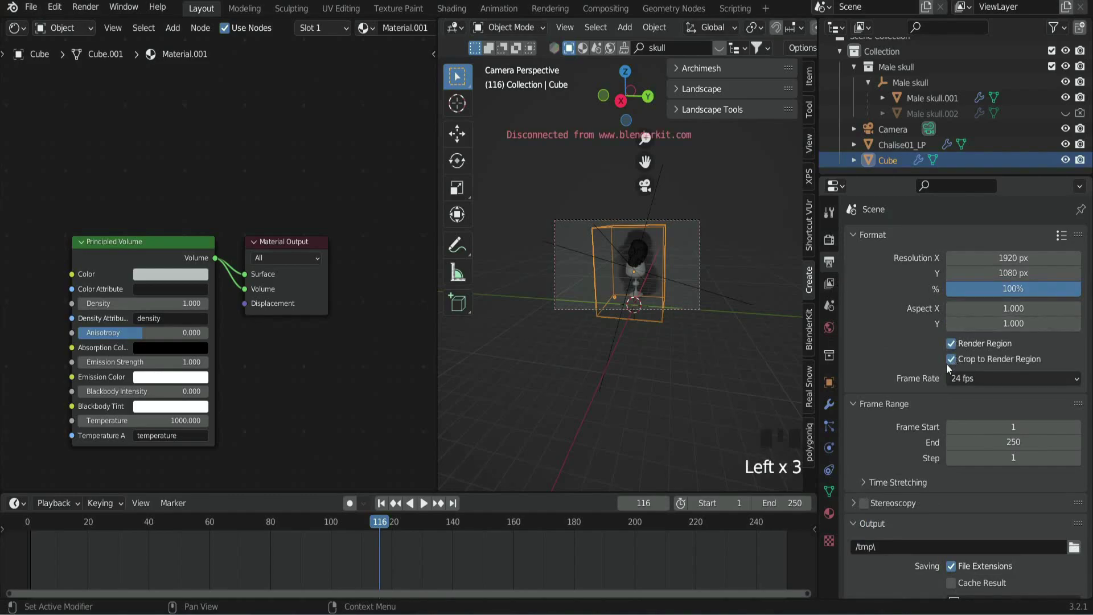
pyautogui.click(963, 378)
pyautogui.click(973, 508)
pyautogui.scroll(5, 685, 284)
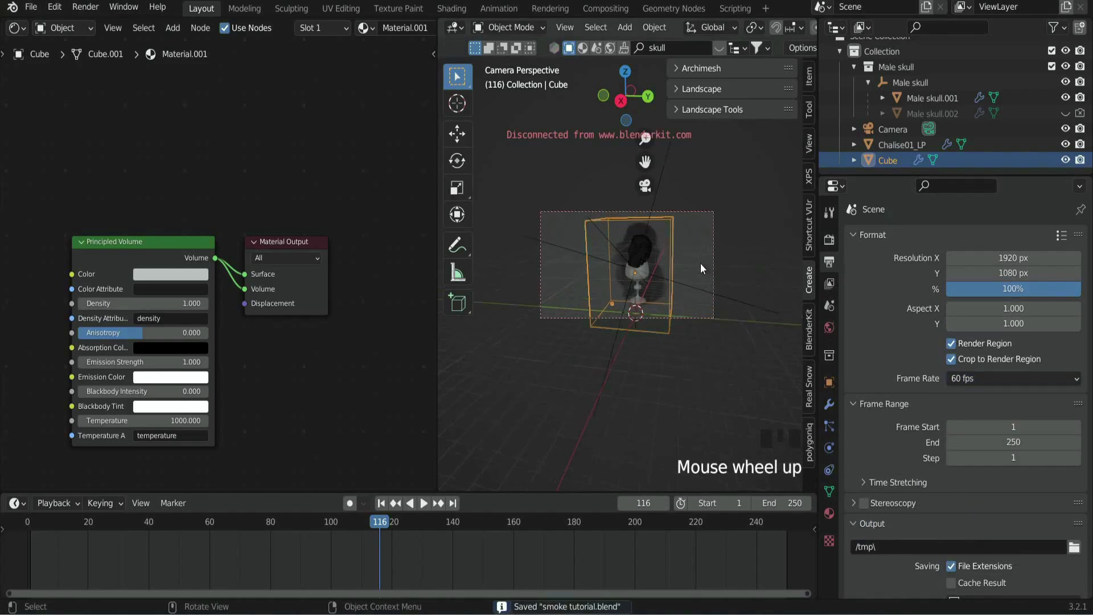
# Switch the render engine to Cycles and save the file.
pyautogui.click(829, 240)
pyautogui.click(973, 237)
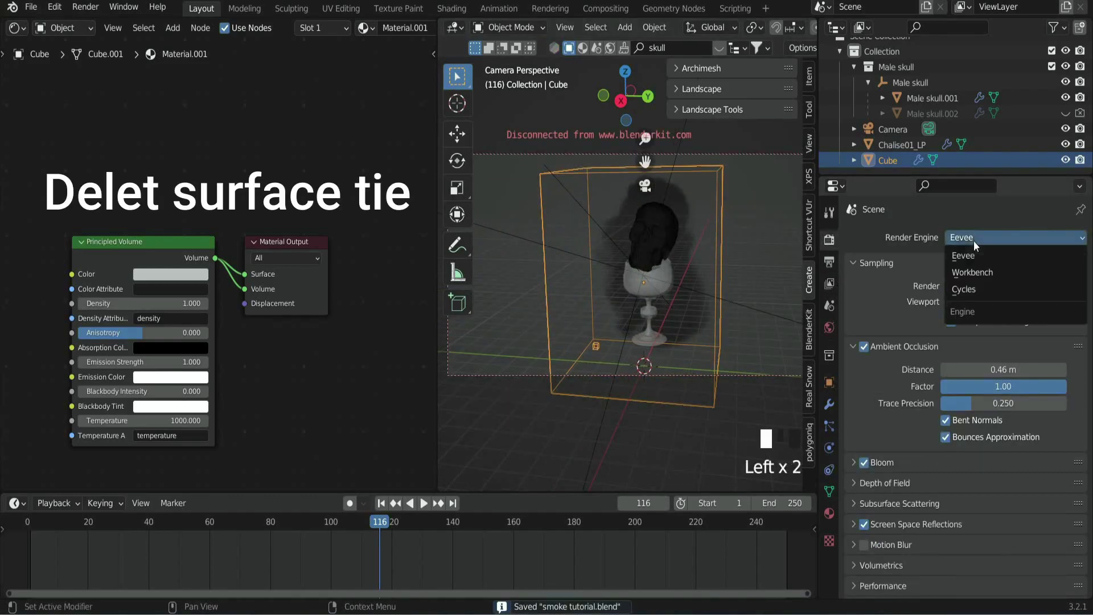
pyautogui.click(974, 288)
pyautogui.hotkey('ctrl', 's')
# Add an area light, move it straight up above the skull and open its light settings.
pyautogui.hotkey('shift', 'a')
pyautogui.moveTo(592, 572)
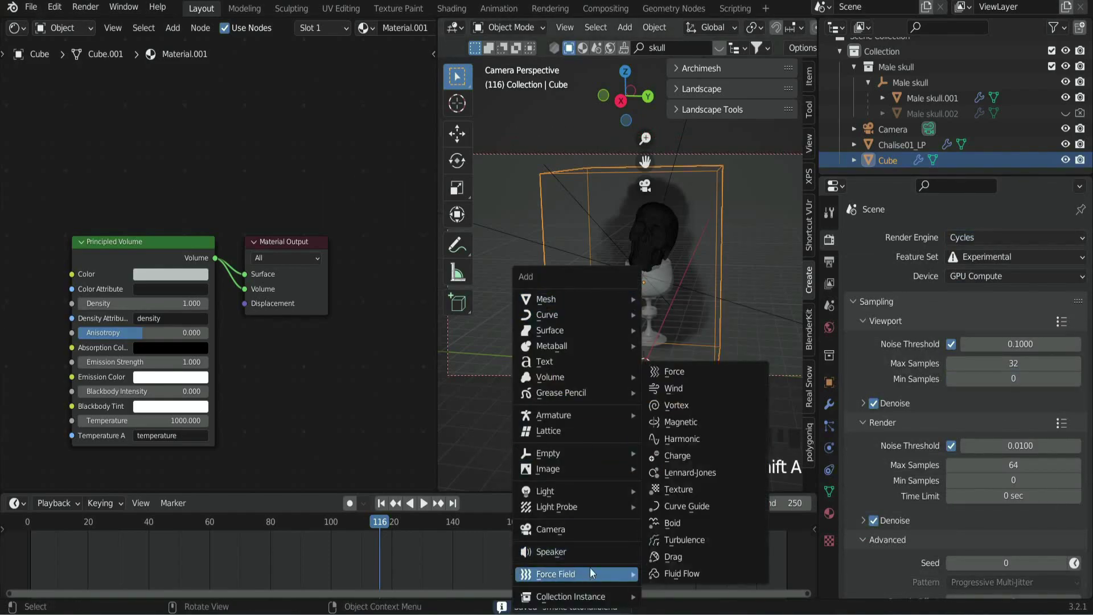
pyautogui.moveTo(434, 251); pyautogui.dragTo(322, 251)
pyautogui.scroll(-2, 600, 342)
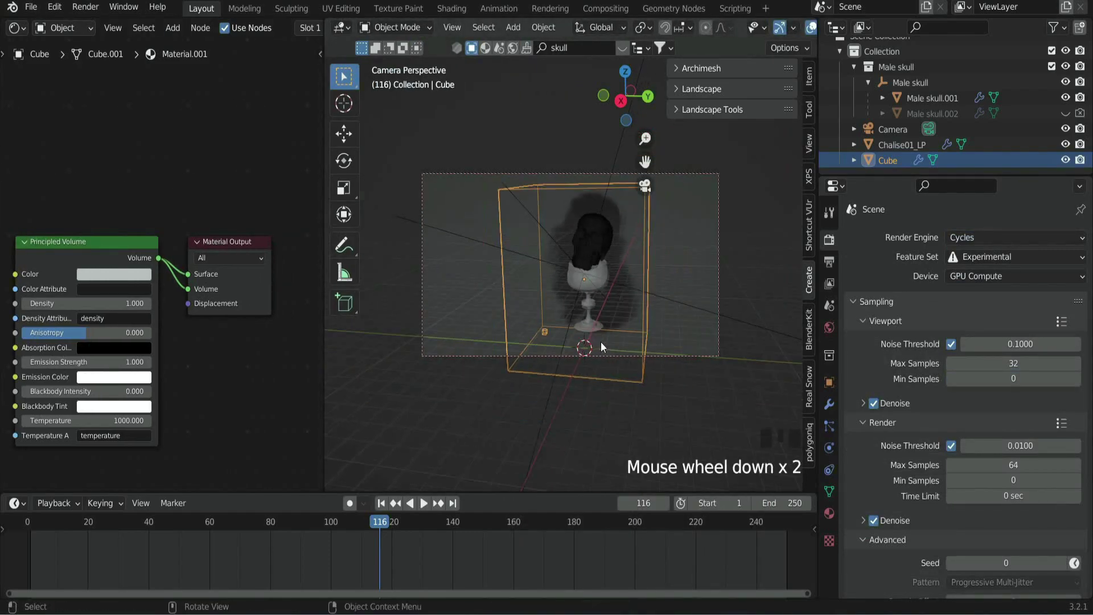
pyautogui.hotkey('shift', 'a')
pyautogui.moveTo(583, 494)
pyautogui.click(668, 541)
pyautogui.press('g')
pyautogui.press('z')
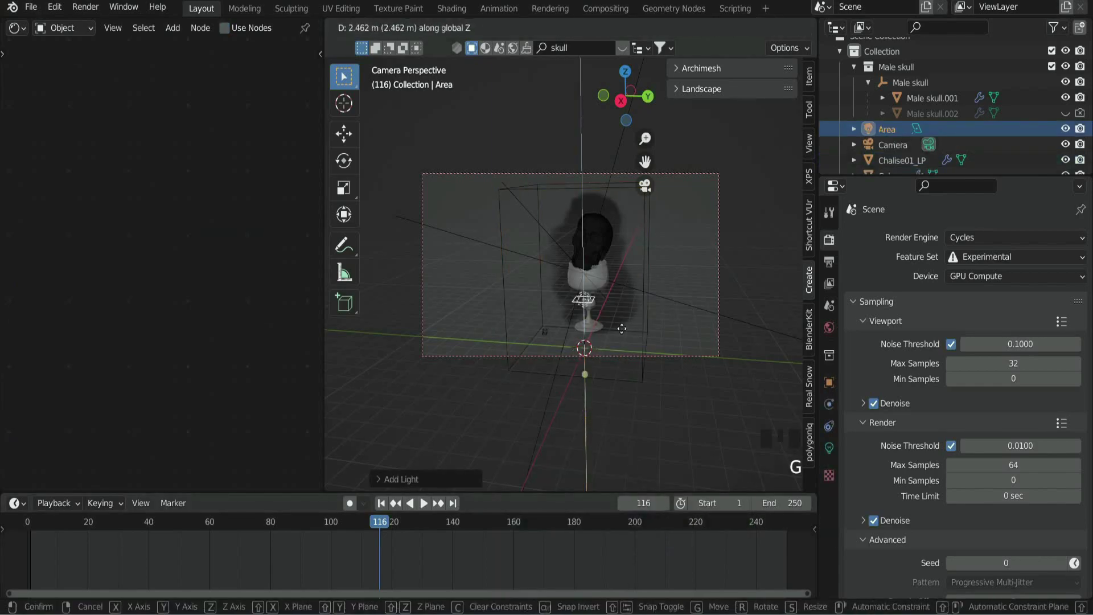
pyautogui.click(605, 286)
pyautogui.hotkey('ctrl', 's')
pyautogui.click(829, 448)
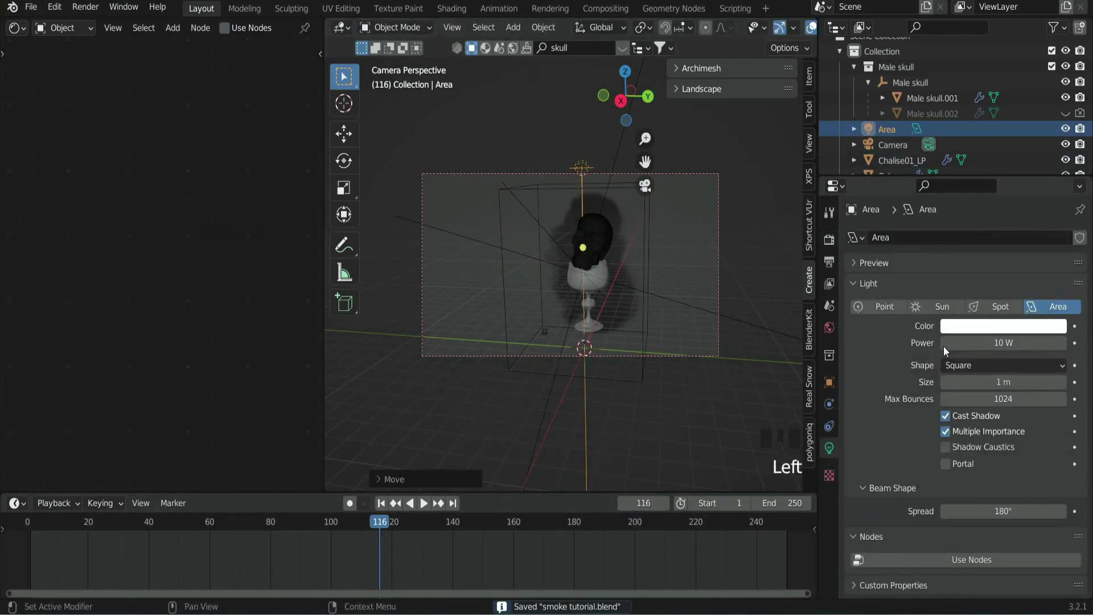
# Reselect the domain cube, show the scene in rendered shading and save the file.
pyautogui.click(558, 186)
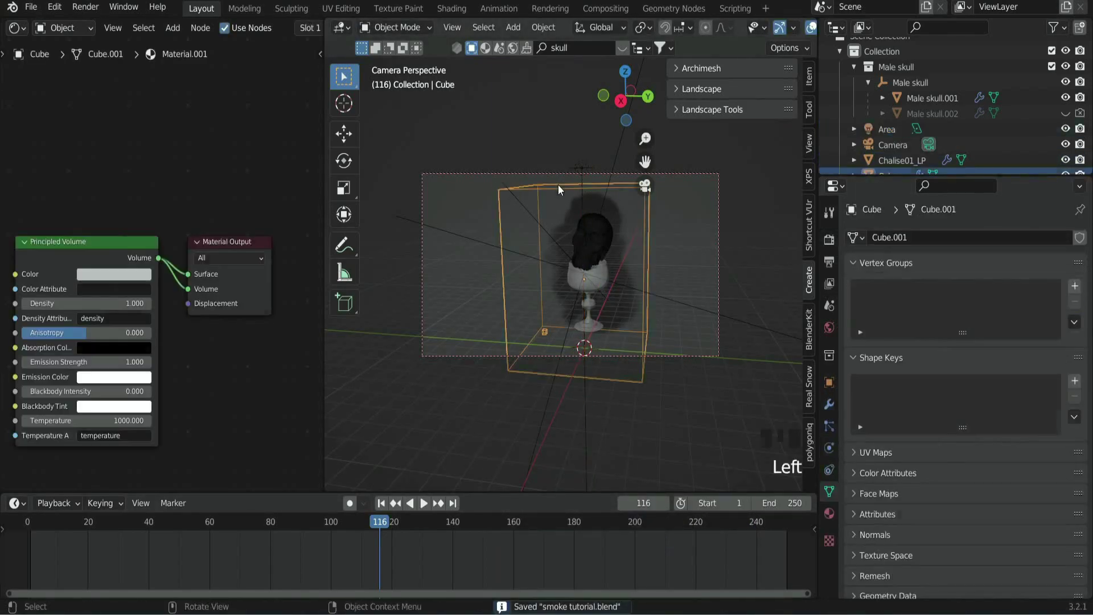
pyautogui.press('z')
pyautogui.click(708, 185)
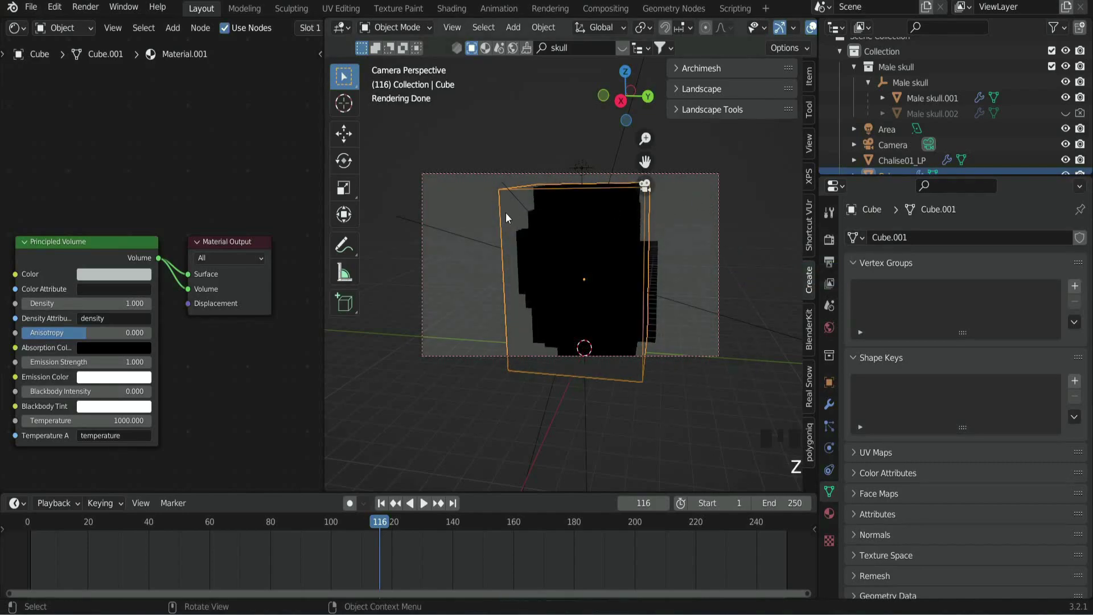
pyautogui.hotkey('ctrl', 's')
# Add a Volume Info node and a Math node ahead of the Principled Volume node.
pyautogui.moveTo(100, 167); pyautogui.dragTo(122, 167, button='middle')
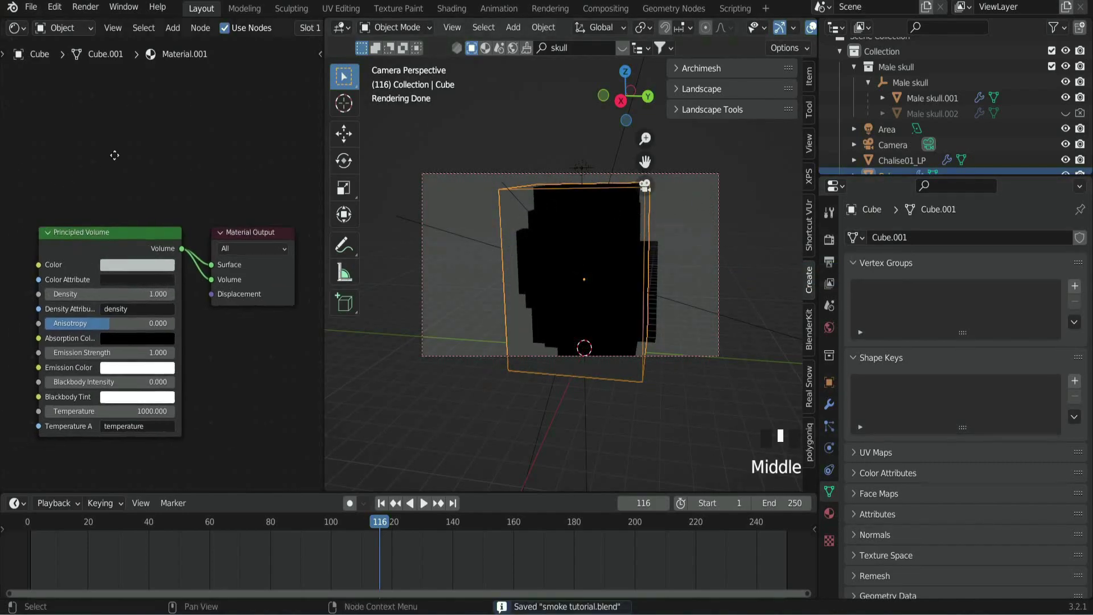
pyautogui.scroll(-7, 121, 169)
pyautogui.hotkey('shift', 'a')
pyautogui.click(97, 207)
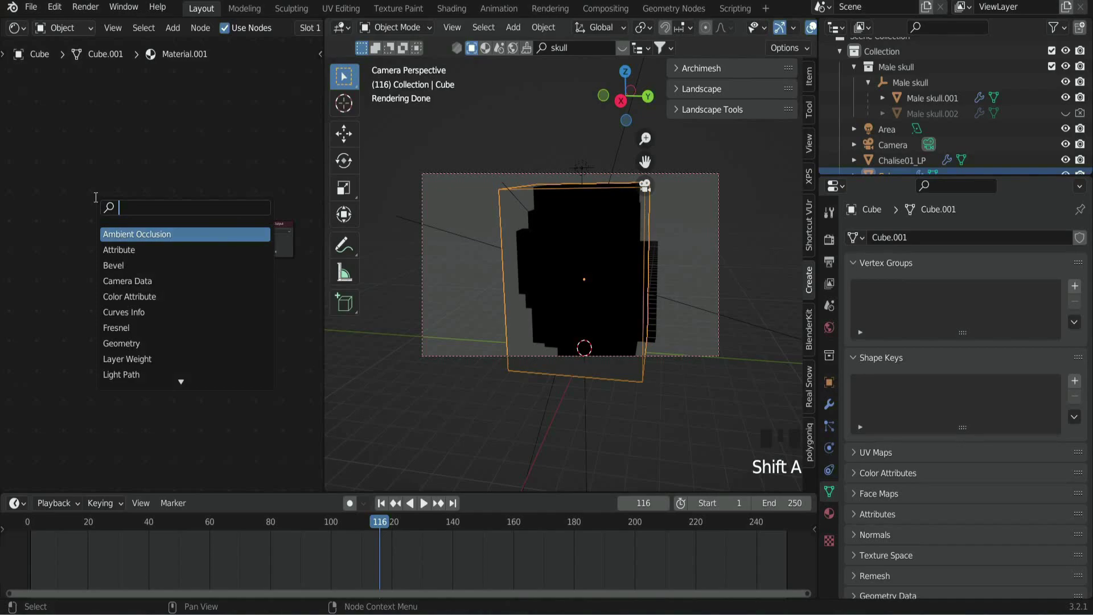
pyautogui.write('volu')
pyautogui.press('Return')
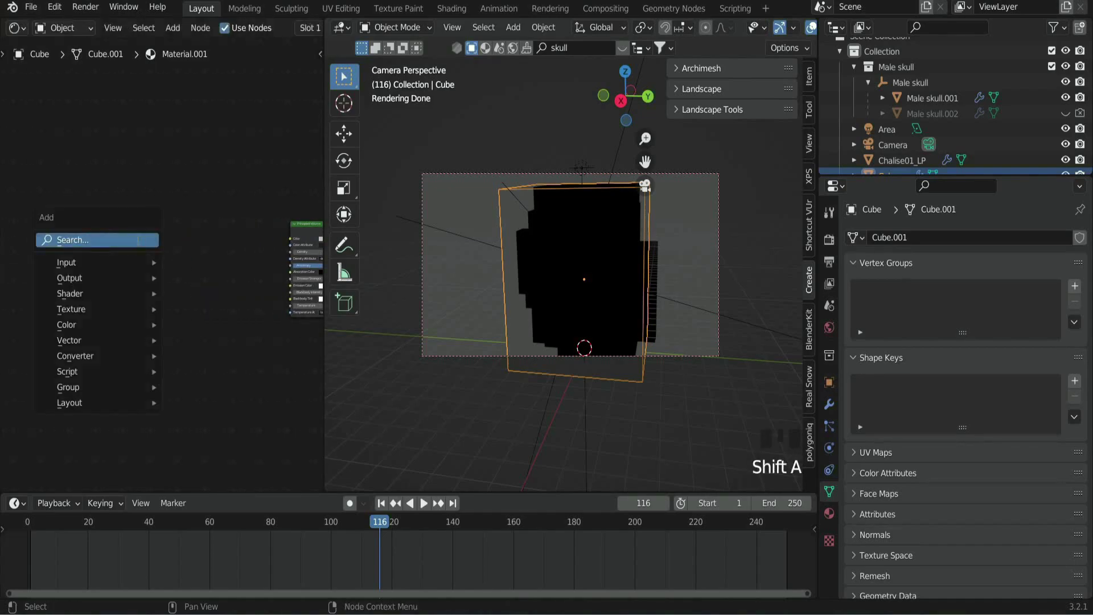
pyautogui.click(138, 240)
pyautogui.write('ma')
pyautogui.press('Return')
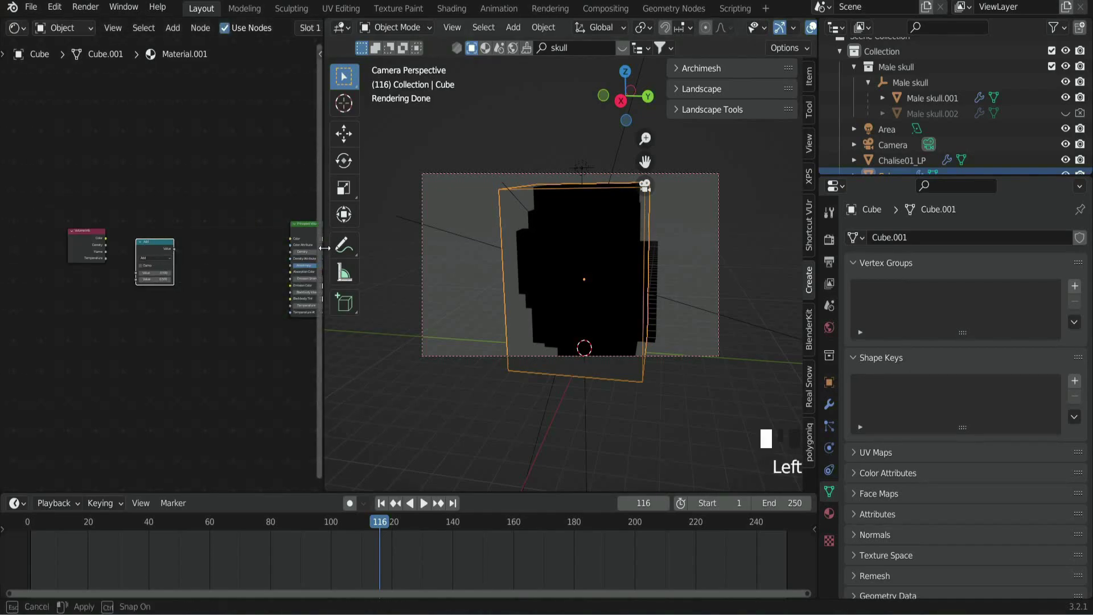
# Duplicate the Math node and chain the Volume Info Density output through both Math nodes.
pyautogui.moveTo(324, 248); pyautogui.dragTo(461, 248)
pyautogui.scroll(8, 213, 228)
pyautogui.click(202, 222)
pyautogui.hotkey('shift', 'd')
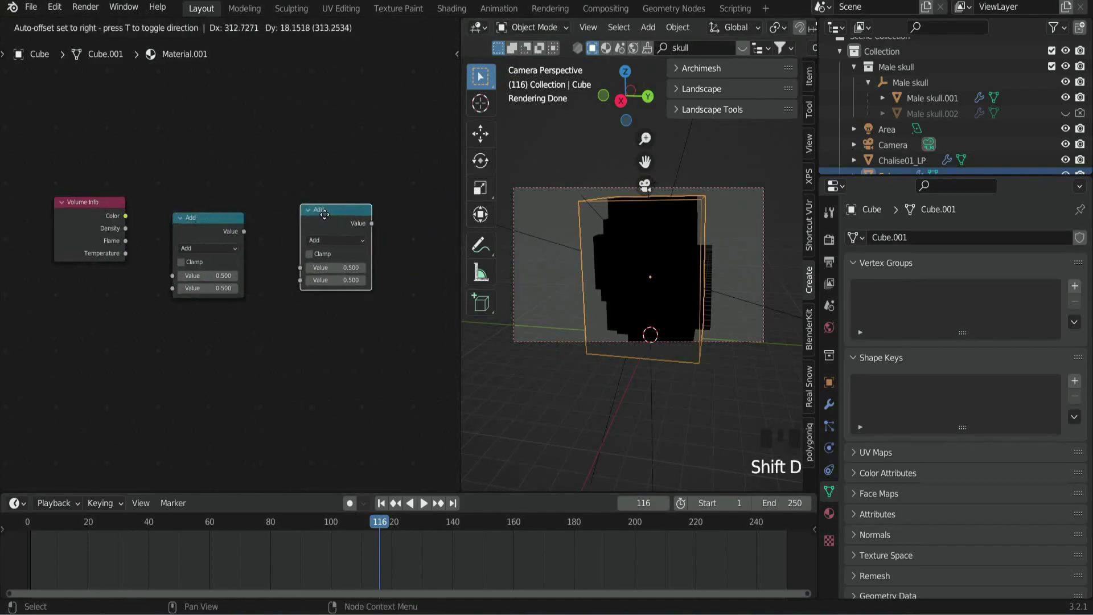
pyautogui.click(297, 206)
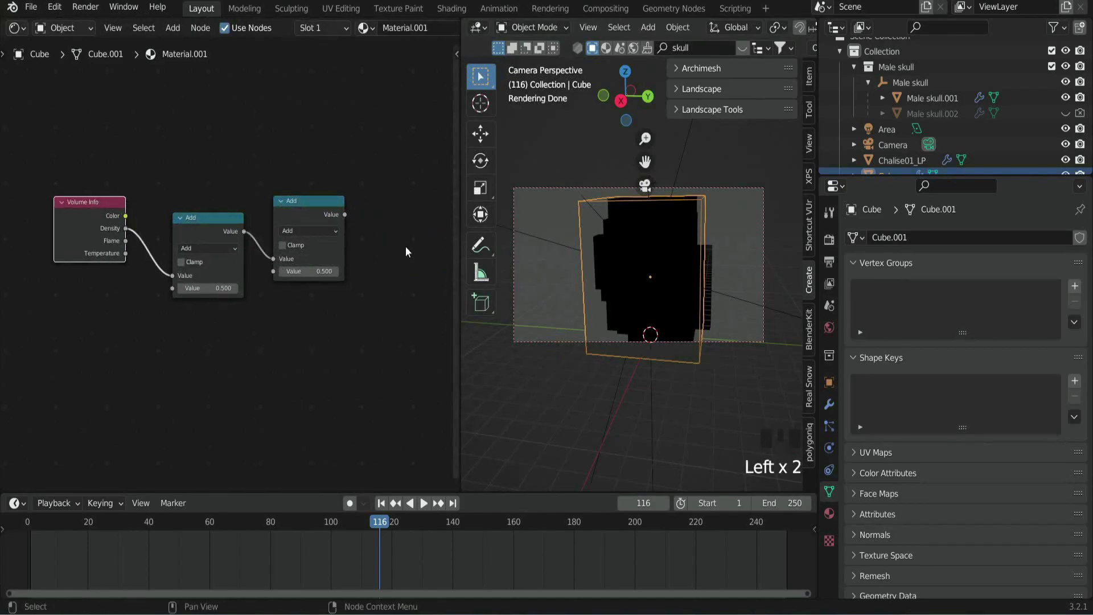
# Set the first Math node to Power and the second to Multiply.
pyautogui.click(214, 247)
pyautogui.press('p')
pyautogui.click(316, 230)
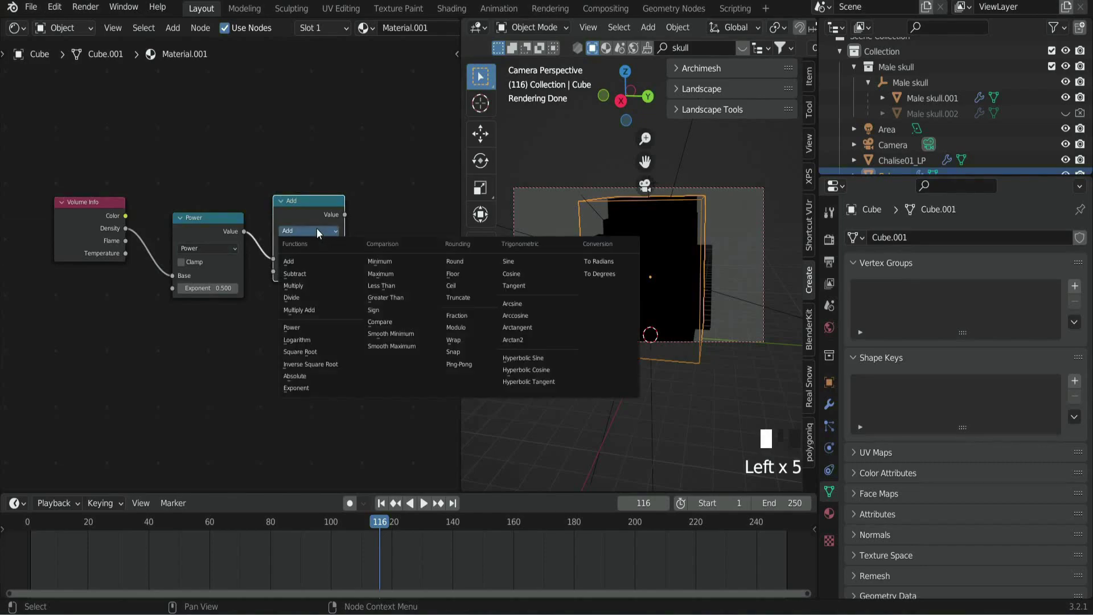
pyautogui.press('m')
# Insert a ColorRamp between the Multiply node and the Principled Volume Color, with its black stop at 0.320.
pyautogui.scroll(-2, 317, 228)
pyautogui.moveTo(316, 227); pyautogui.dragTo(302, 231, button='middle')
pyautogui.hotkey('shift', 'a')
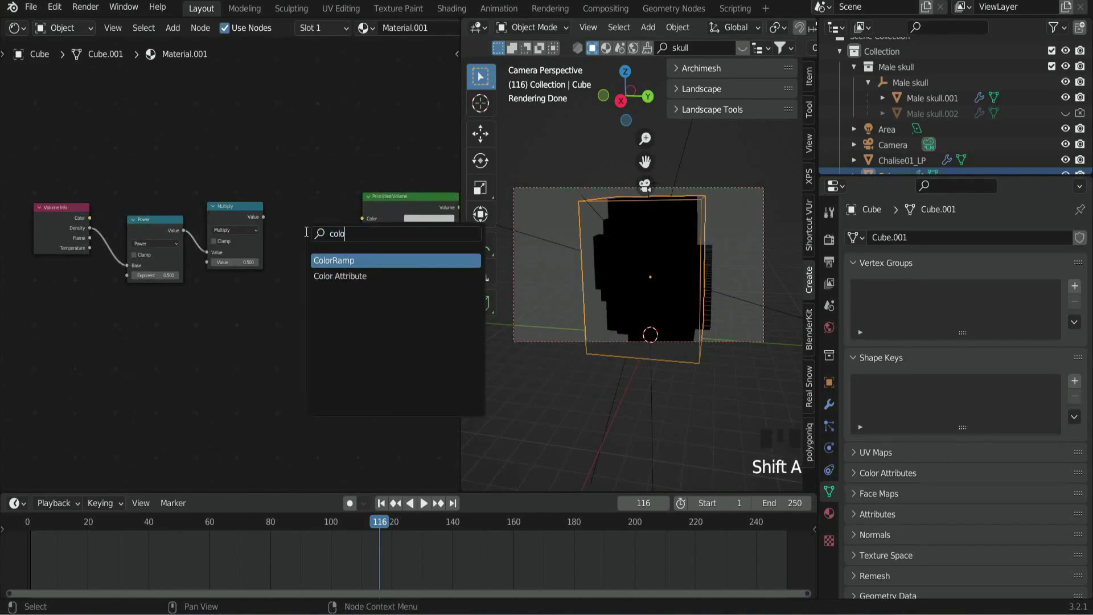
pyautogui.press('Return')
pyautogui.click(274, 127)
pyautogui.moveTo(32, 179); pyautogui.dragTo(250, 283)
pyautogui.press('g')
pyautogui.click(175, 272)
pyautogui.moveTo(320, 143); pyautogui.dragTo(255, 155)
pyautogui.moveTo(188, 205); pyautogui.dragTo(220, 228)
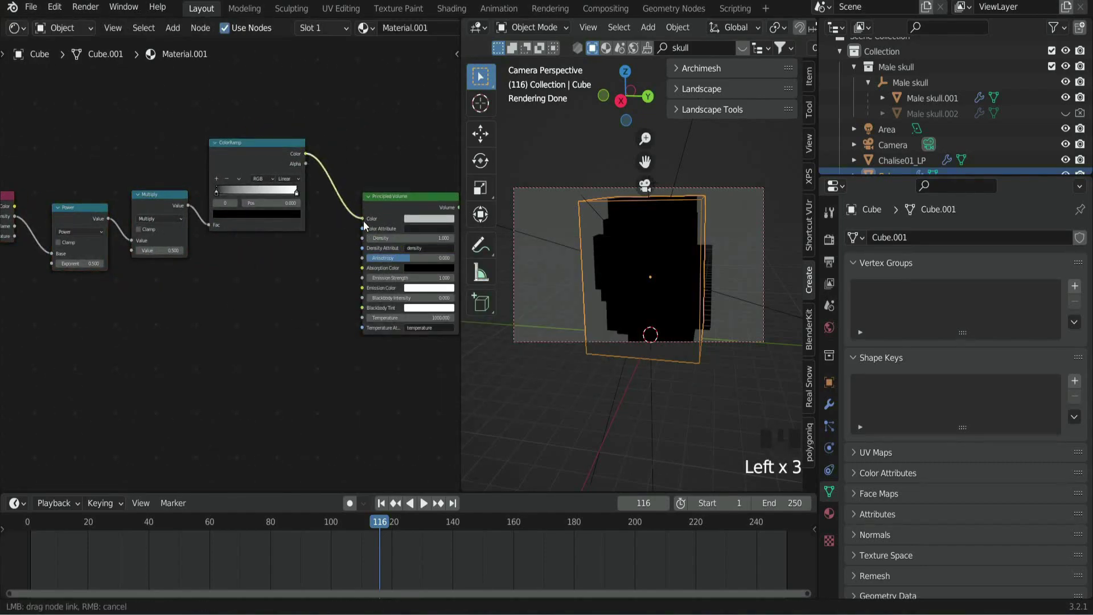
# Preview the smoke in the shaded viewport by playing the animation from about frame 20.
pyautogui.press('z')
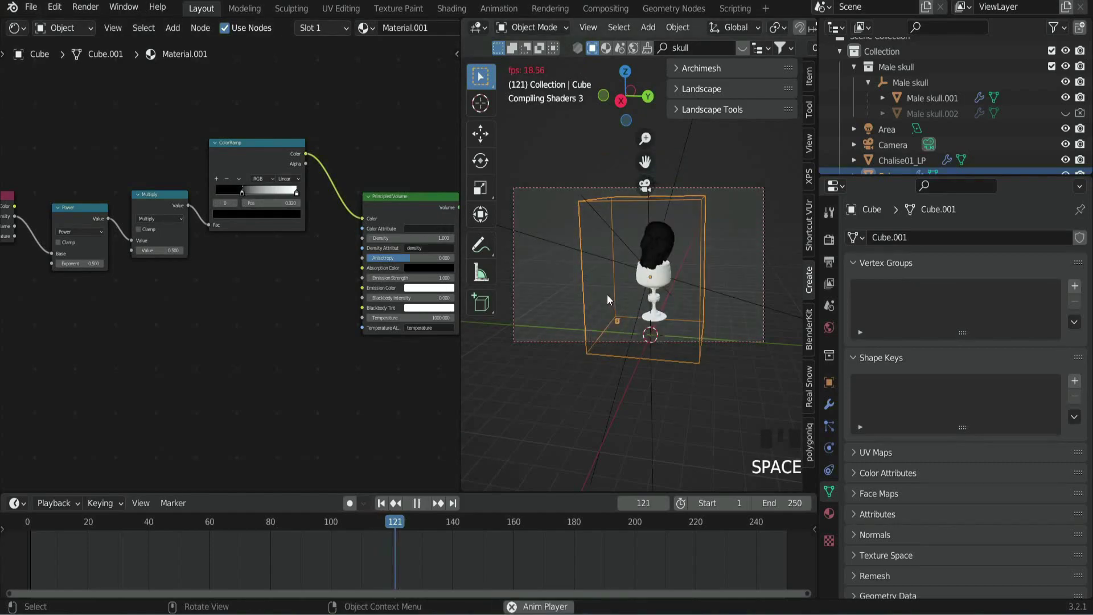
pyautogui.press('space')
pyautogui.press('space')
pyautogui.click(90, 527)
pyautogui.press('space')
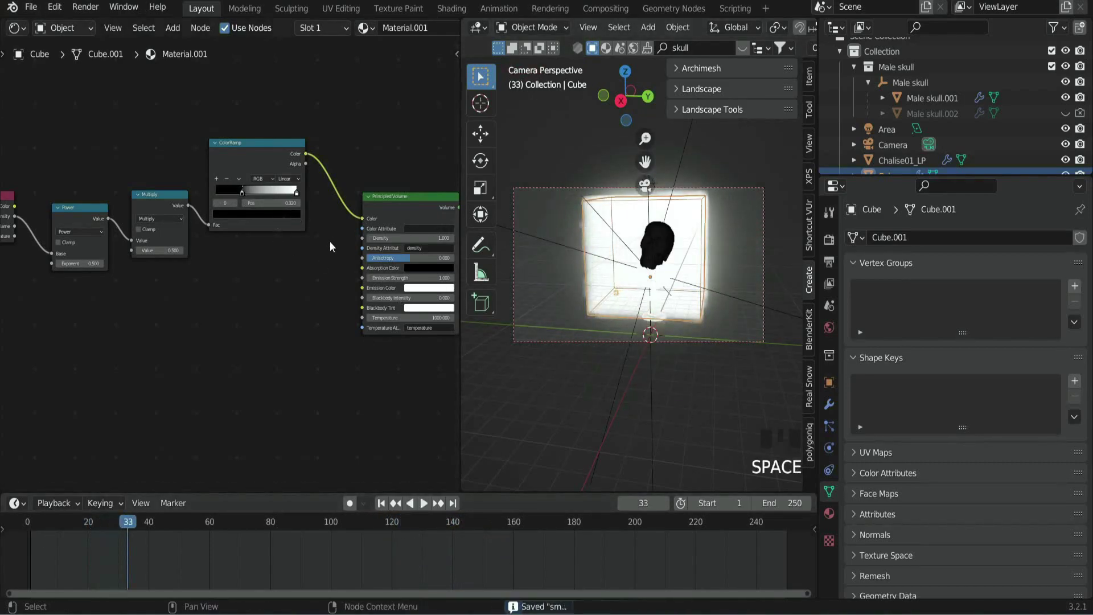
# Move the ColorRamp's white stop inward and recolor the stops turquoise and blue.
pyautogui.scroll(2, 329, 241)
pyautogui.moveTo(307, 180); pyautogui.dragTo(281, 180)
pyautogui.click(287, 205)
pyautogui.click(244, 180)
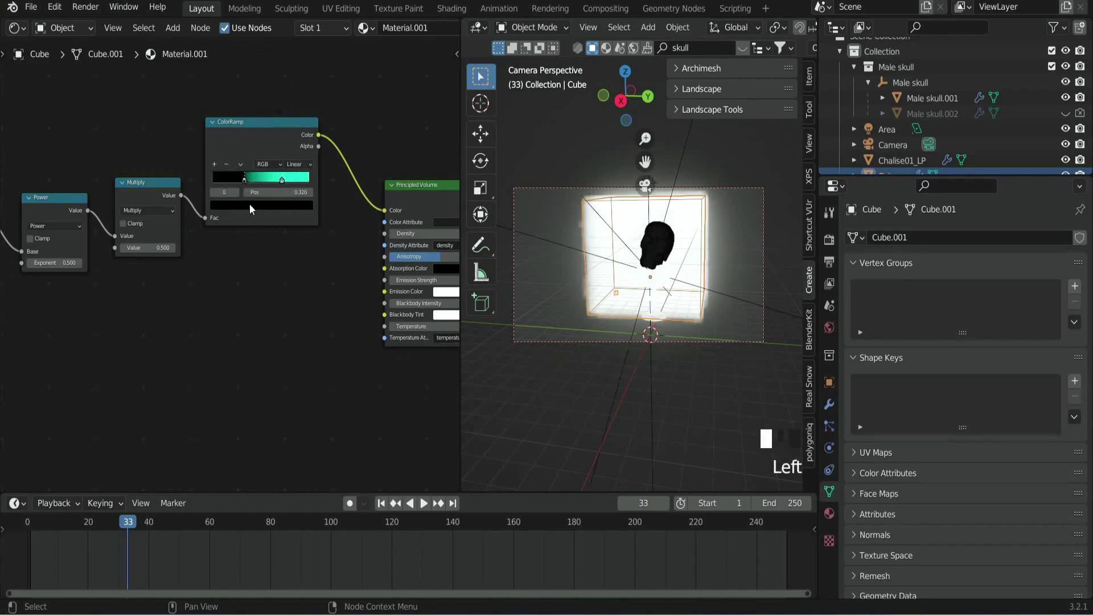
pyautogui.click(249, 204)
pyautogui.moveTo(291, 128); pyautogui.dragTo(291, 88)
pyautogui.hotkey('ctrl', 's')
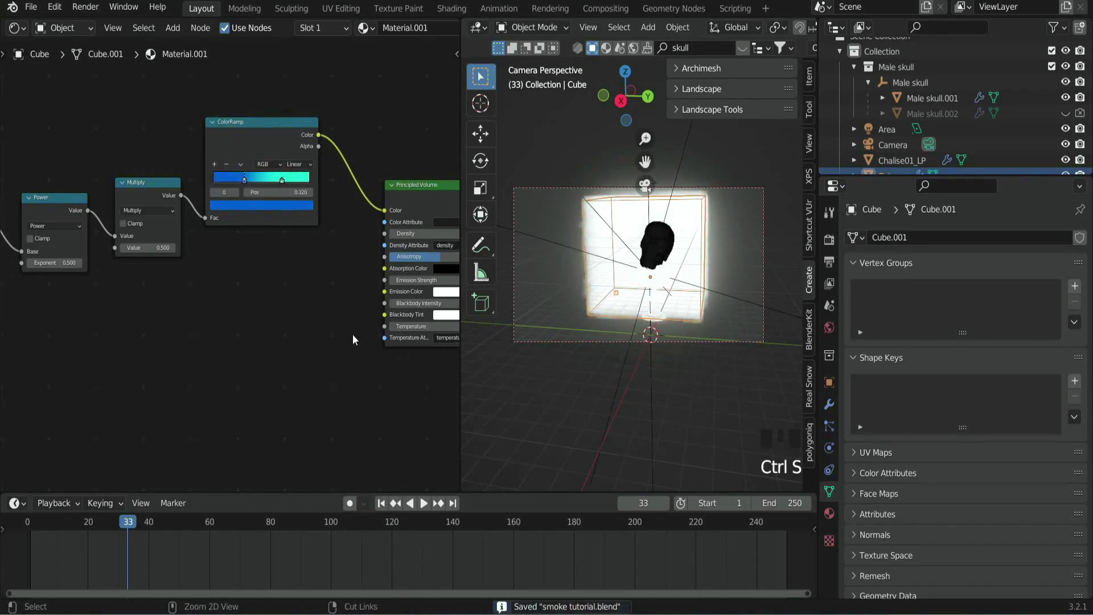
# Duplicate the Volume Info, Power and Multiply chain and link the copy to the Principled Volume's Emission Strength.
pyautogui.scroll(-5, 353, 334)
pyautogui.hotkey('shift', 'd')
pyautogui.click(185, 302)
pyautogui.scroll(6, 186, 301)
pyautogui.moveTo(185, 302); pyautogui.dragTo(397, 281)
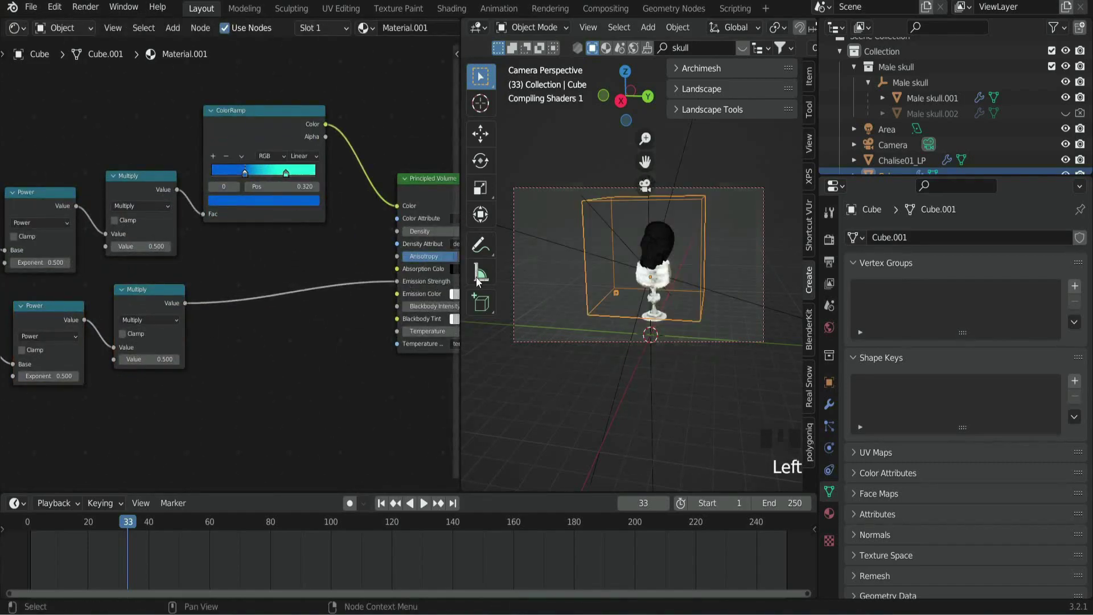
# Duplicate the Volume Info, Power and Multiply chain once more and link this copy to the Principled Volume's Density.
pyautogui.scroll(-3, 405, 333)
pyautogui.hotkey('ctrl', 's')
pyautogui.moveTo(10, 262); pyautogui.dragTo(238, 347)
pyautogui.scroll(7, 238, 347)
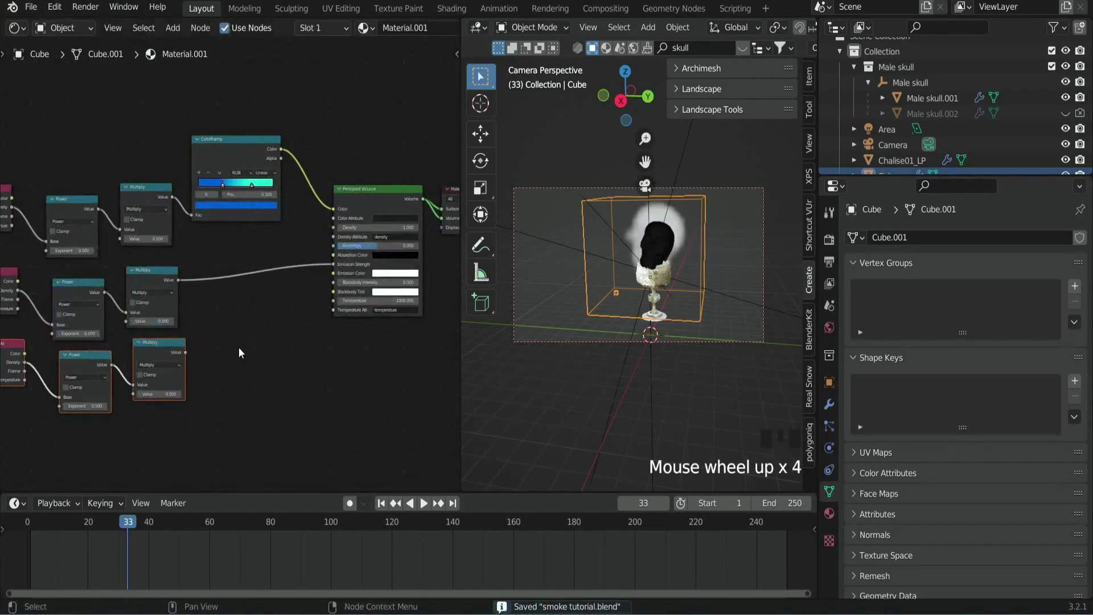
pyautogui.moveTo(222, 377); pyautogui.dragTo(249, 355, button='middle')
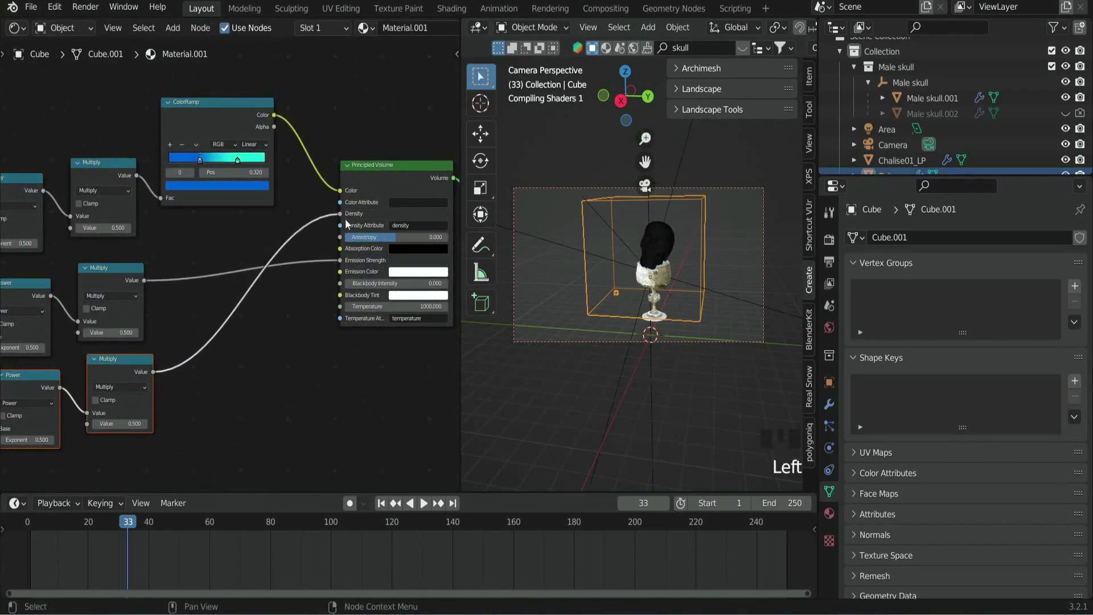
# Link the ColorRamp color to Emission Color as well, and remove the volume link to the Material Output's Surface.
pyautogui.hotkey('ctrl', 's')
pyautogui.press('z')
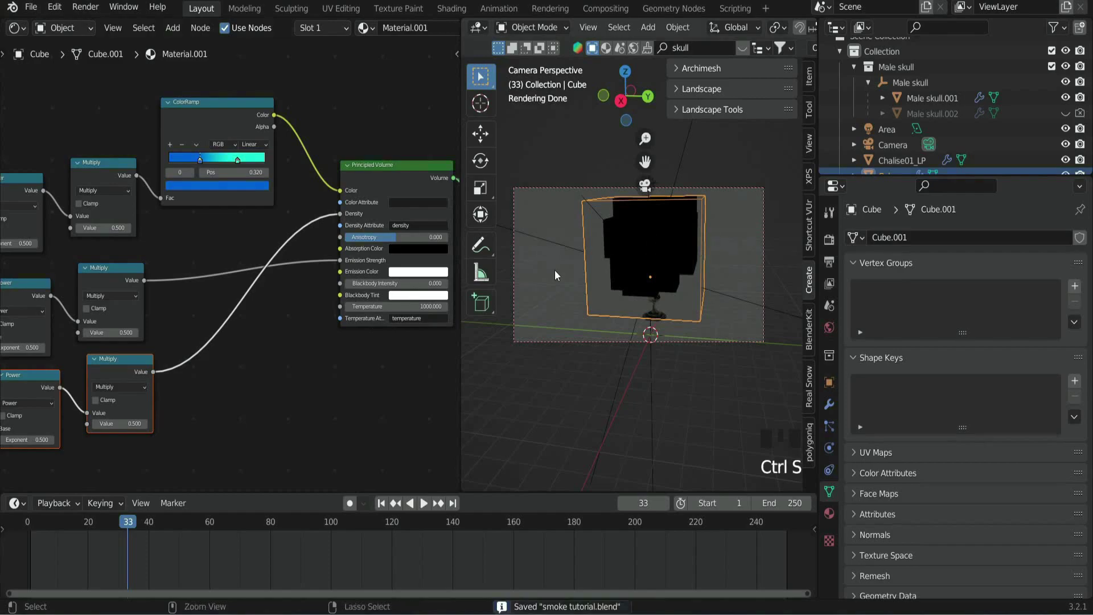
pyautogui.moveTo(227, 285); pyautogui.dragTo(330, 239, button='middle')
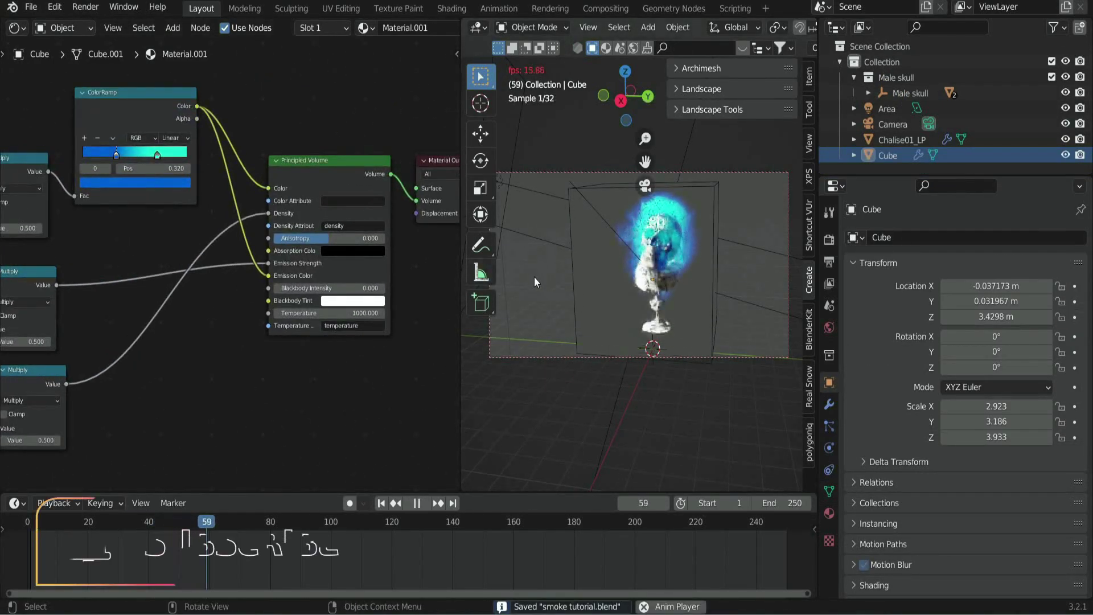
# Move the ColorRamp's turquoise stop to 0.436 and set the emission and density Multiply values to 0.7.
pyautogui.moveTo(150, 156); pyautogui.dragTo(128, 155)
pyautogui.scroll(3, 666, 285)
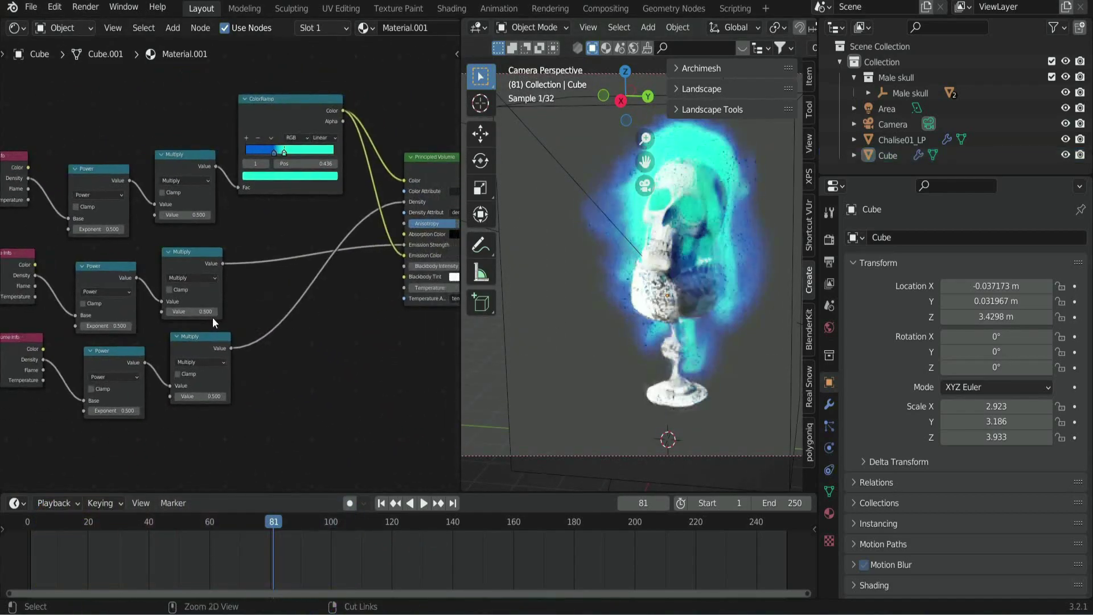
pyautogui.moveTo(213, 316); pyautogui.dragTo(209, 312)
pyautogui.click(177, 397)
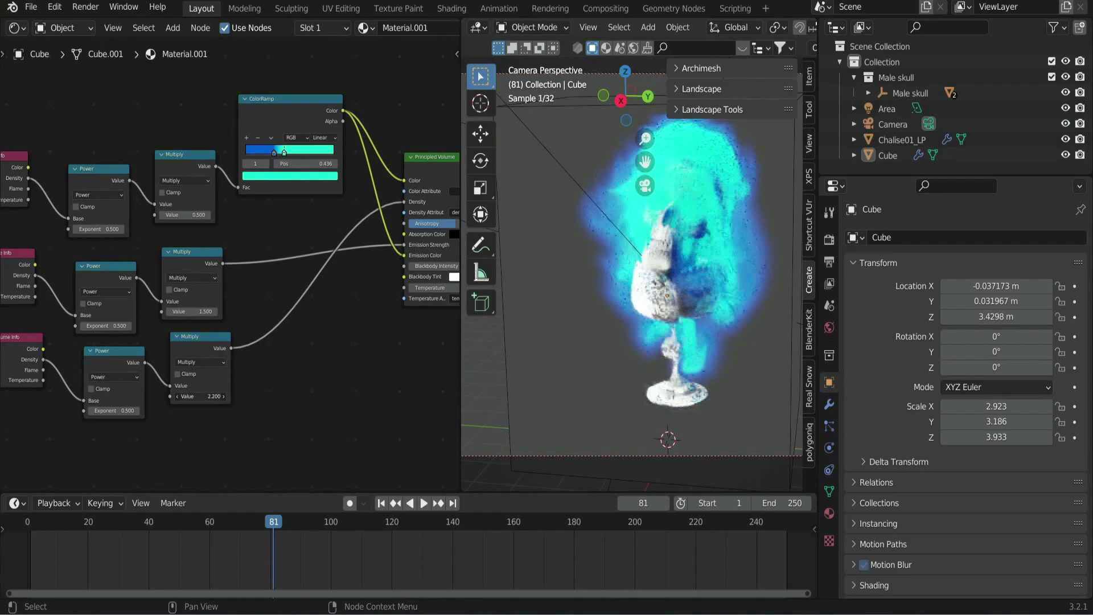
pyautogui.scroll(1, 305, 164)
pyautogui.click(190, 318)
pyautogui.write('0.7')
pyautogui.press('Return')
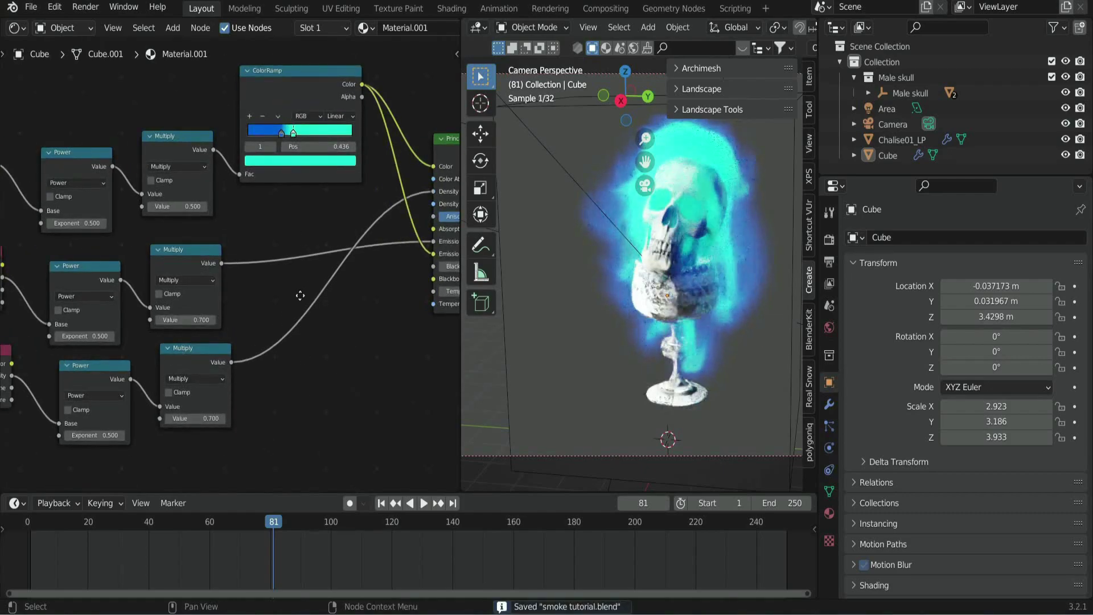
# Set the Principled Volume's Anisotropy to 0.611 and play the animation to preview the smoke.
pyautogui.moveTo(300, 295); pyautogui.dragTo(134, 334, button='middle')
pyautogui.moveTo(323, 255); pyautogui.dragTo(333, 255)
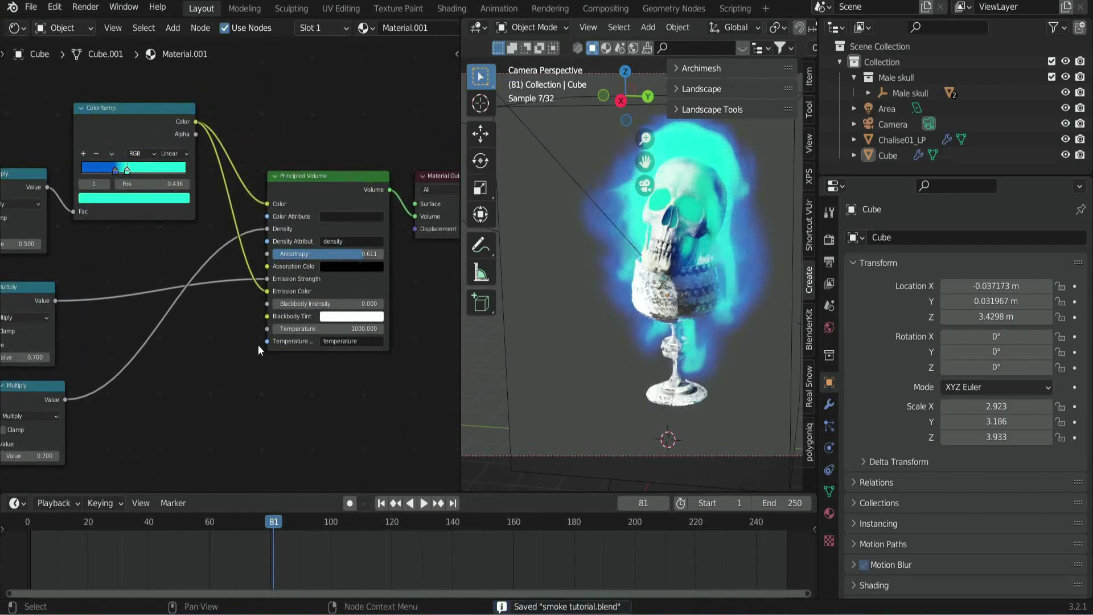
pyautogui.scroll(-1, 258, 344)
pyautogui.press('space')
pyautogui.scroll(-1, 579, 355)
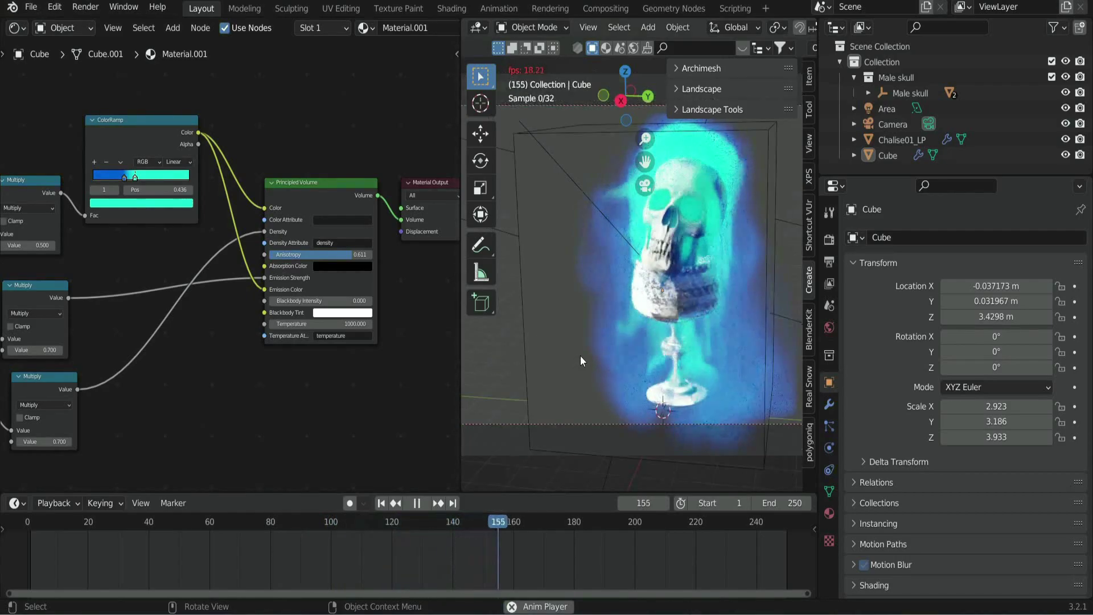
# Stop the animation playback and save the file.
pyautogui.press('space')
pyautogui.hotkey('ctrl', 's')
pyautogui.scroll(-1, 156, 366)
pyautogui.moveTo(155, 367); pyautogui.dragTo(380, 298, button='middle')
pyautogui.scroll(-1, 336, 298)
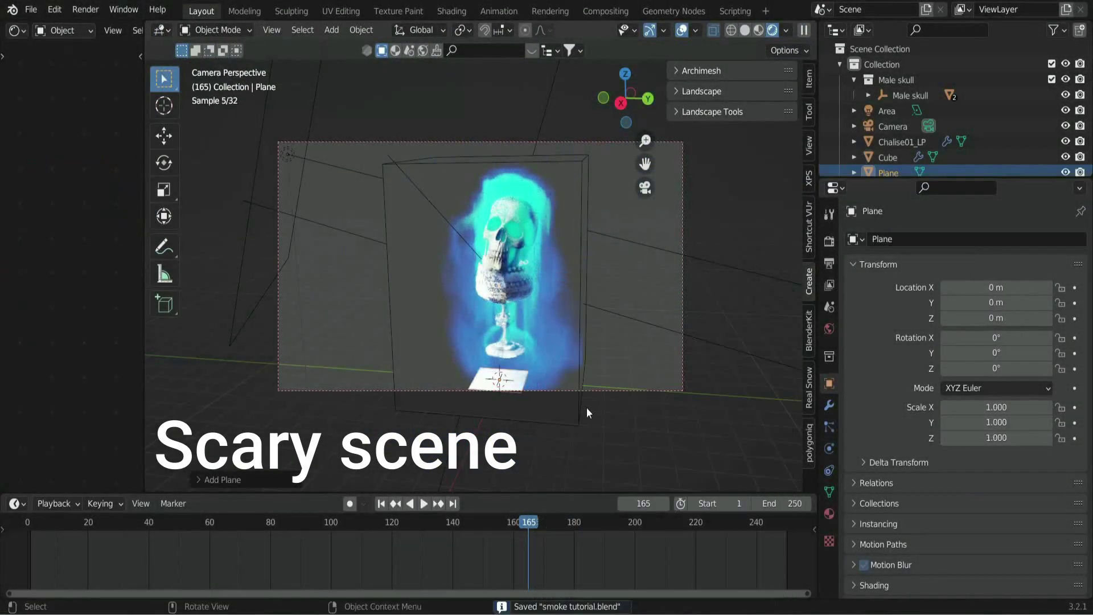
# Scale the plane up to 23.208 as a floor and raise it vertically to Z 1.0565 m.
pyautogui.press('s')
pyautogui.click(746, 269)
pyautogui.moveTo(746, 268); pyautogui.dragTo(576, 254, button='middle')
pyautogui.press('g')
pyautogui.press('z')
pyautogui.click(648, 310)
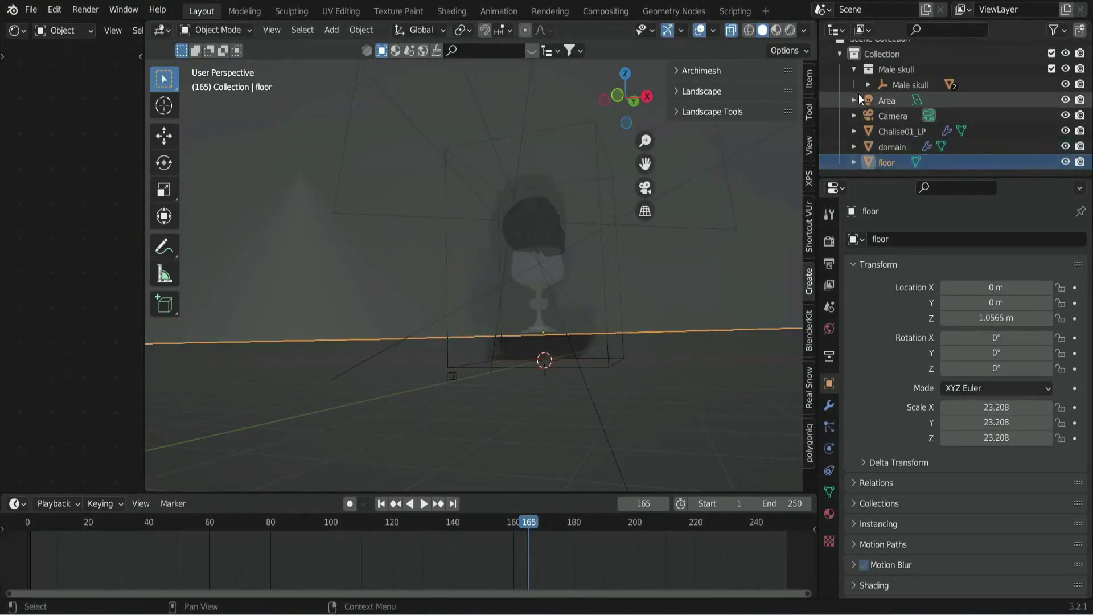
# Place the chalice in the Male skull collection, lower the floor to Z 1.0273 m, and save the file.
pyautogui.moveTo(904, 141); pyautogui.dragTo(876, 85)
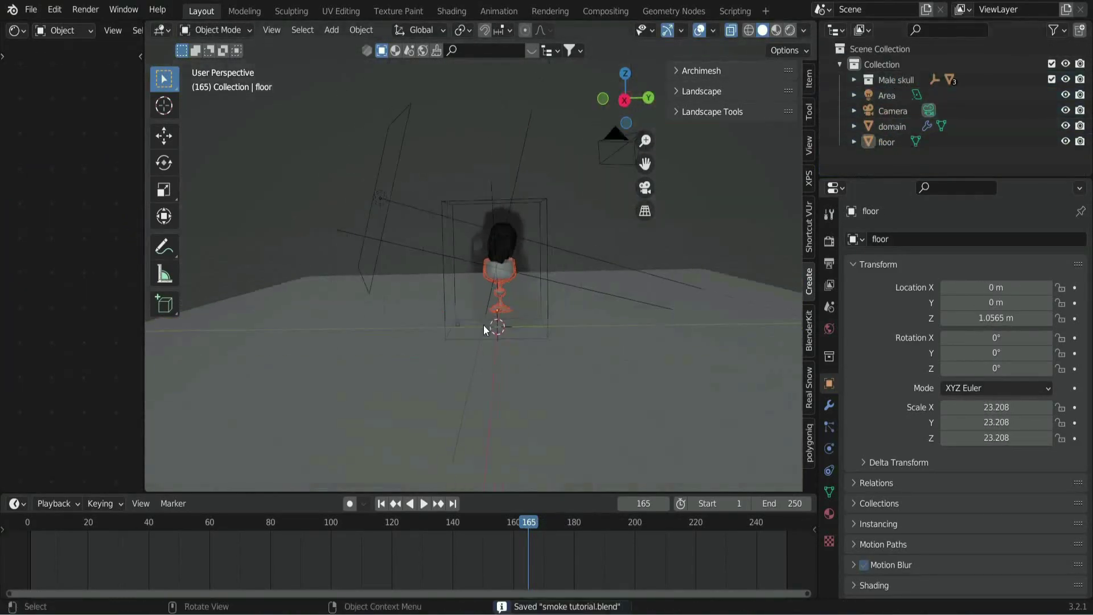
pyautogui.press('g')
pyautogui.press('z')
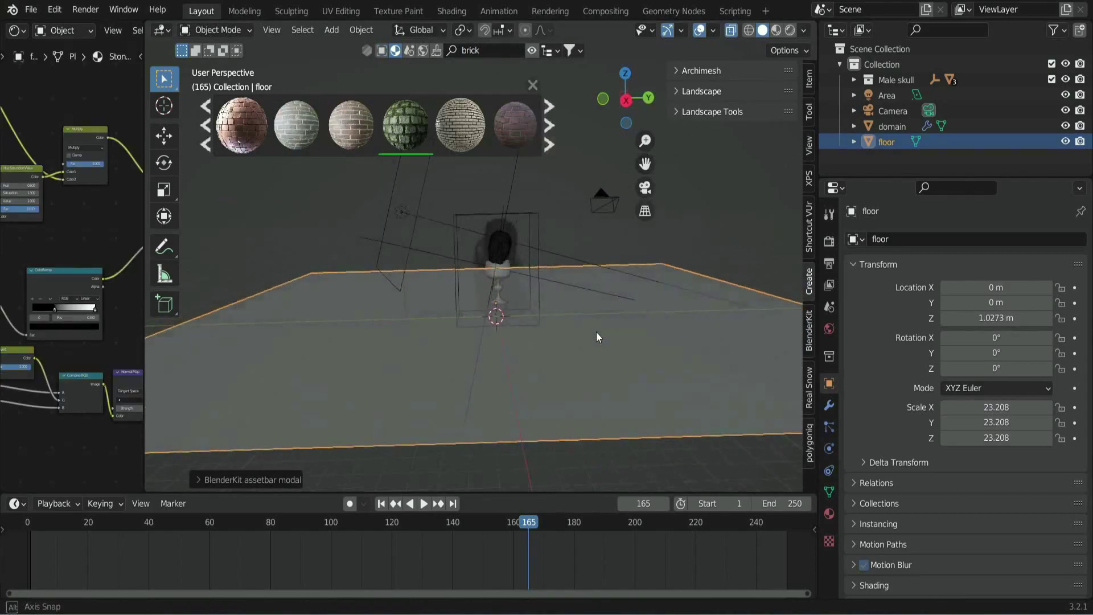
pyautogui.hotkey('ctrl', 's')
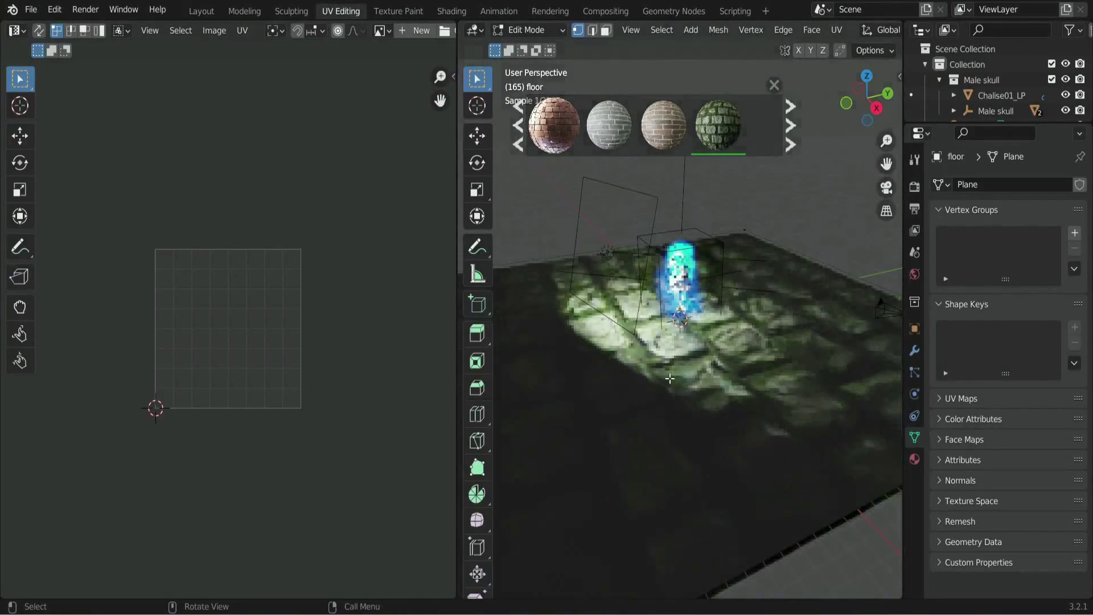
# Enlarge and rotate the floor's UVs over the brick image, check the camera view, and return to the Layout workspace.
pyautogui.press('Tab')
pyautogui.press('Tab')
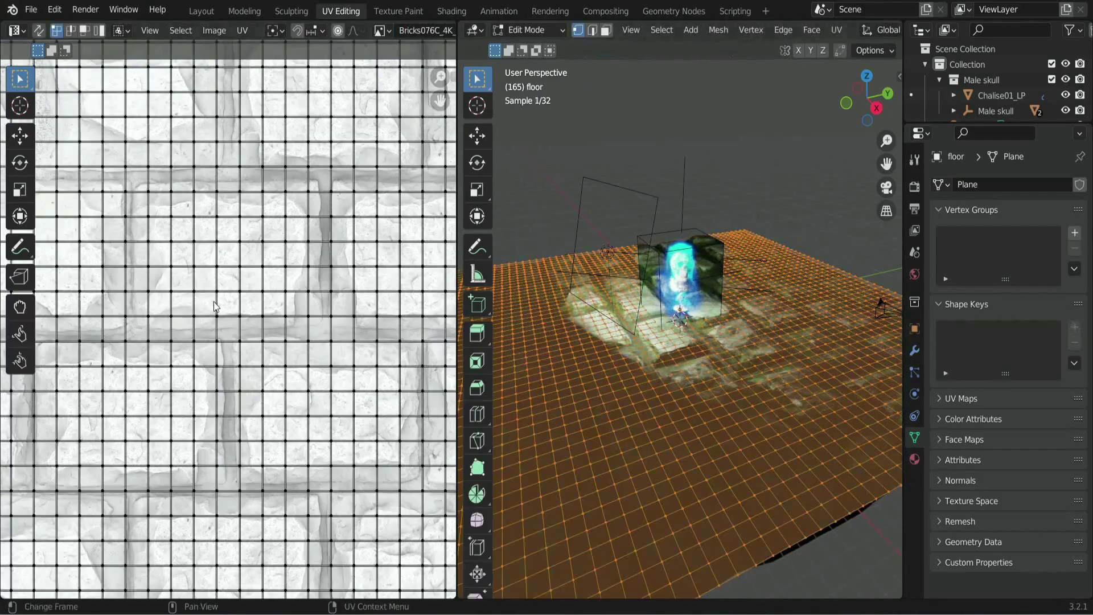
pyautogui.press('s')
pyautogui.click(458, 569)
pyautogui.press('r')
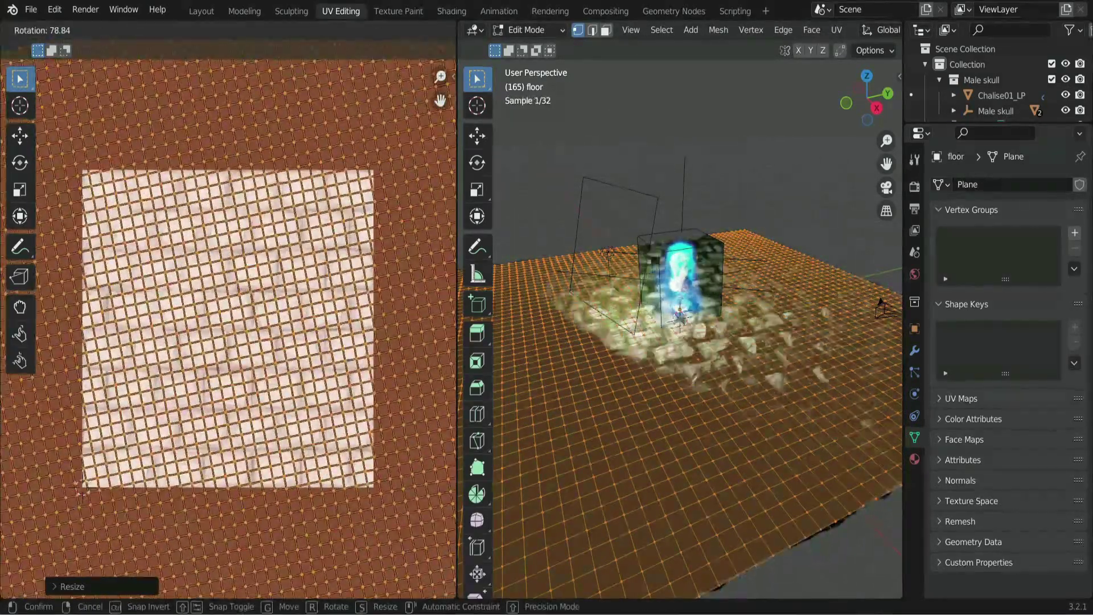
pyautogui.click(107, 152)
pyautogui.click(886, 187)
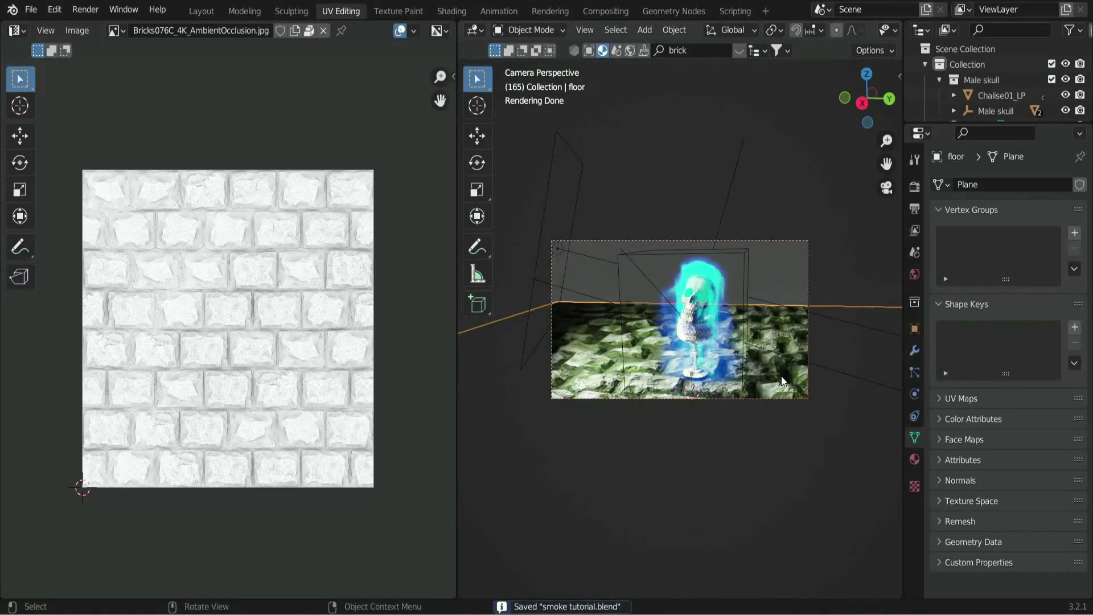
pyautogui.click(201, 11)
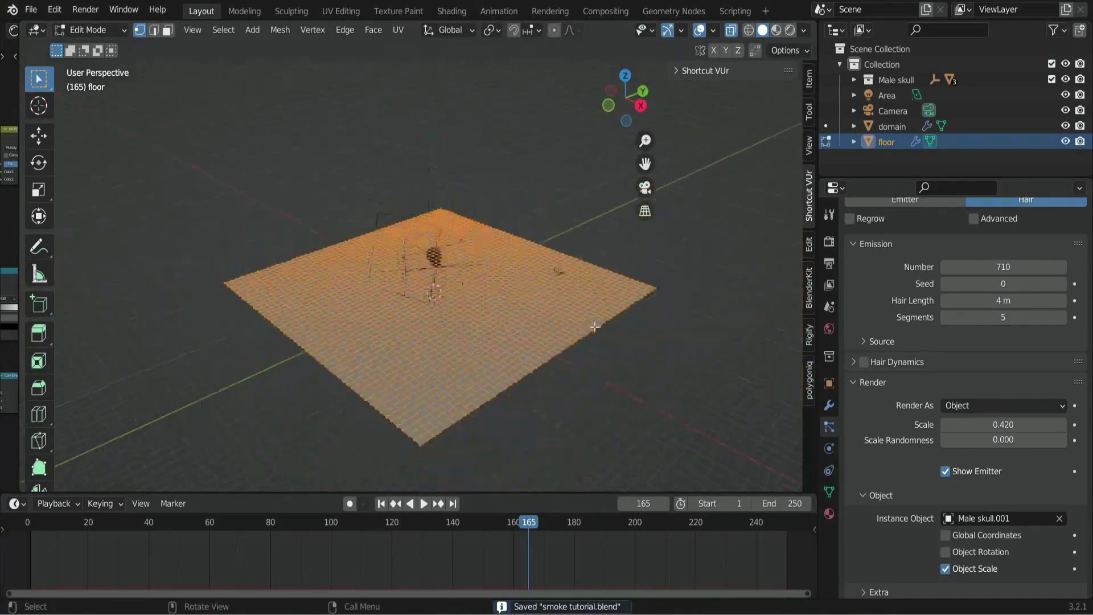
# Deselect the floor's outer vertices with Circle Select, add a vertex group, and refine the selection near the chalice.
pyautogui.press('c')
pyautogui.moveTo(569, 398)
pyautogui.mouseDown(button='middle')
pyautogui.moveTo(391, 439)
pyautogui.moveTo(537, 434)
pyautogui.moveTo(700, 322)
pyautogui.mouseUp(button='middle')
pyautogui.press('Escape')
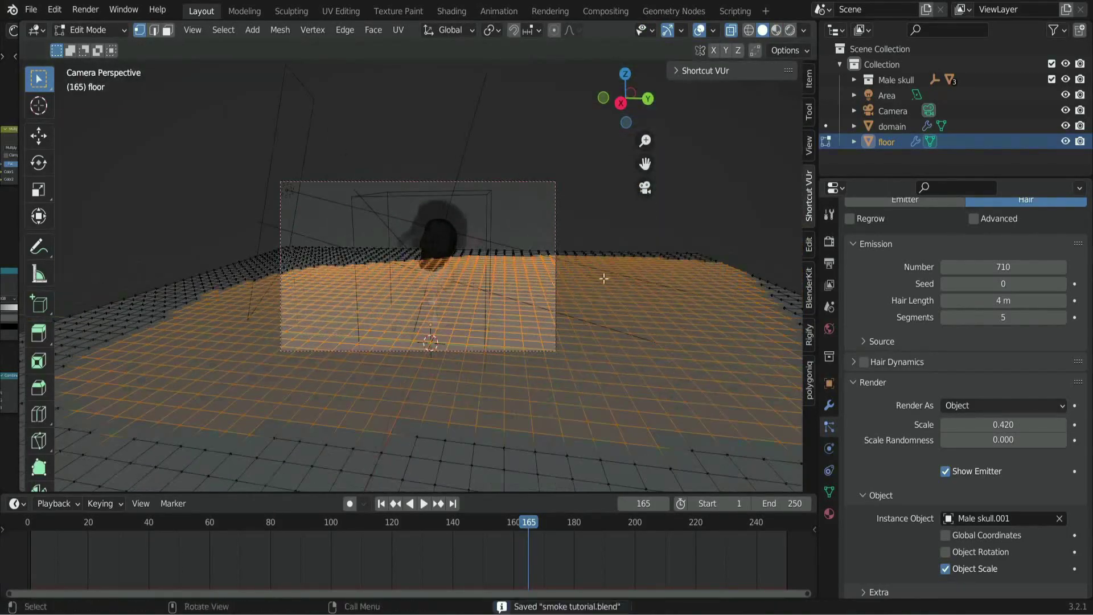
pyautogui.click(828, 491)
pyautogui.click(1074, 259)
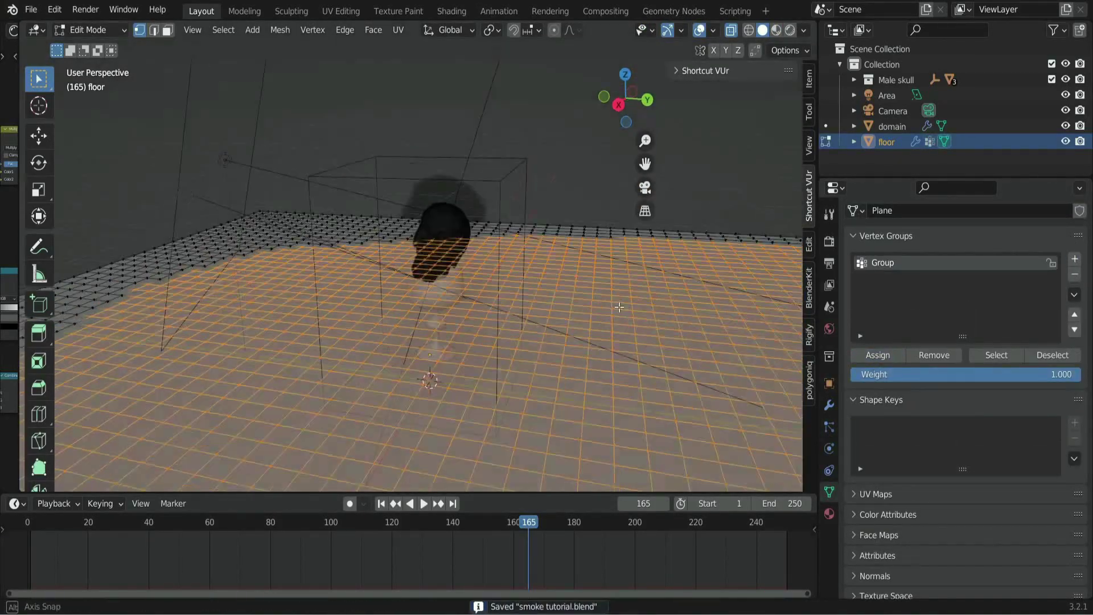
pyautogui.press('c')
pyautogui.moveTo(438, 399); pyautogui.dragTo(440, 345, button='middle')
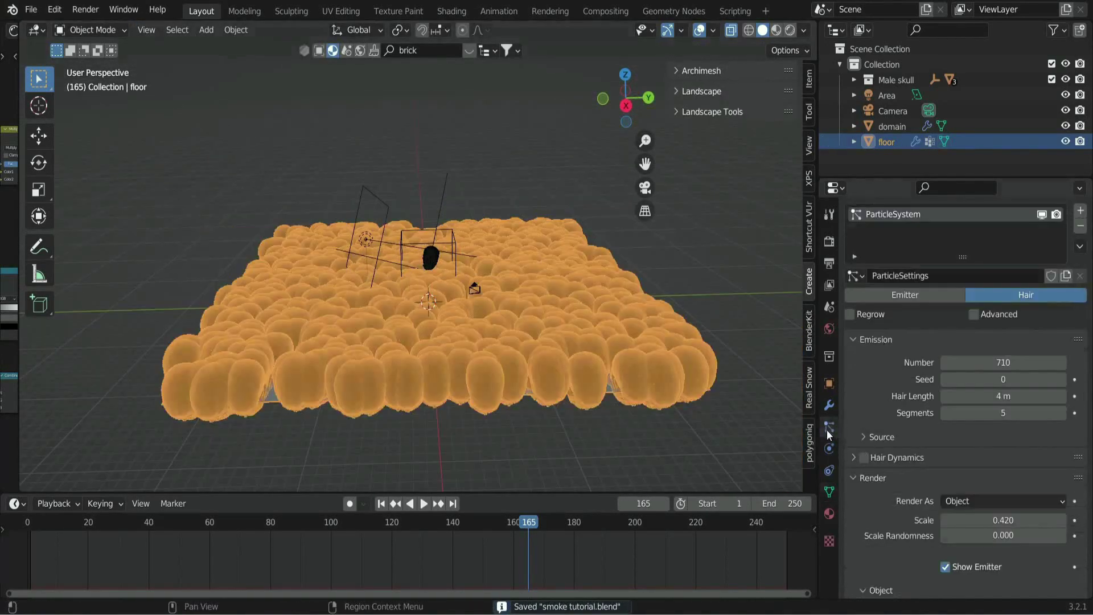
# Save the file and set the floor's skull particles to a render scale of 0.100.
pyautogui.scroll(-6, 1012, 306)
pyautogui.hotkey('ctrl', 's')
pyautogui.moveTo(1012, 306); pyautogui.dragTo(980, 306)
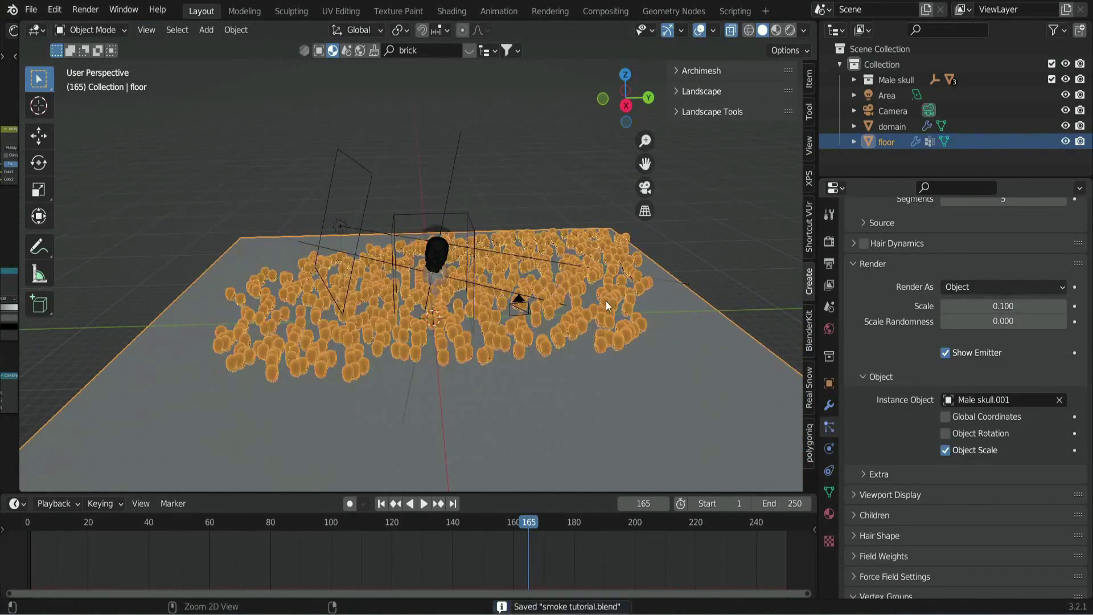
# Enable the advanced hair settings with Rotation, set the orientation axis to Normal-Tangent, and look through the camera.
pyautogui.scroll(2, 608, 305)
pyautogui.scroll(4, 938, 333)
pyautogui.scroll(3, 866, 356)
pyautogui.click(974, 301)
pyautogui.click(864, 483)
pyautogui.click(854, 482)
pyautogui.scroll(-2, 910, 467)
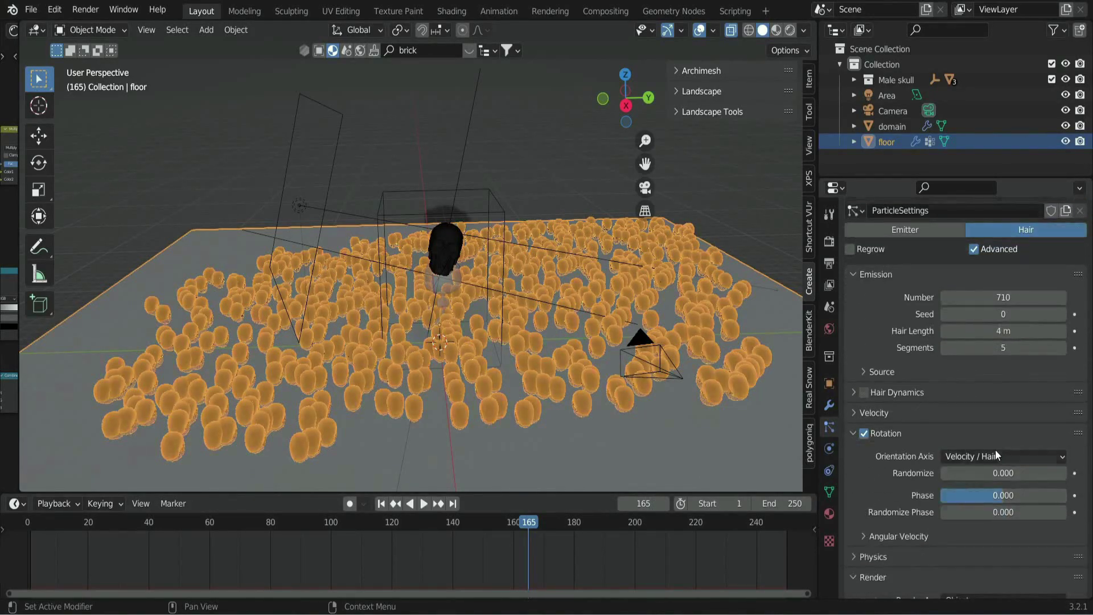
pyautogui.click(995, 453)
pyautogui.click(986, 406)
pyautogui.click(649, 186)
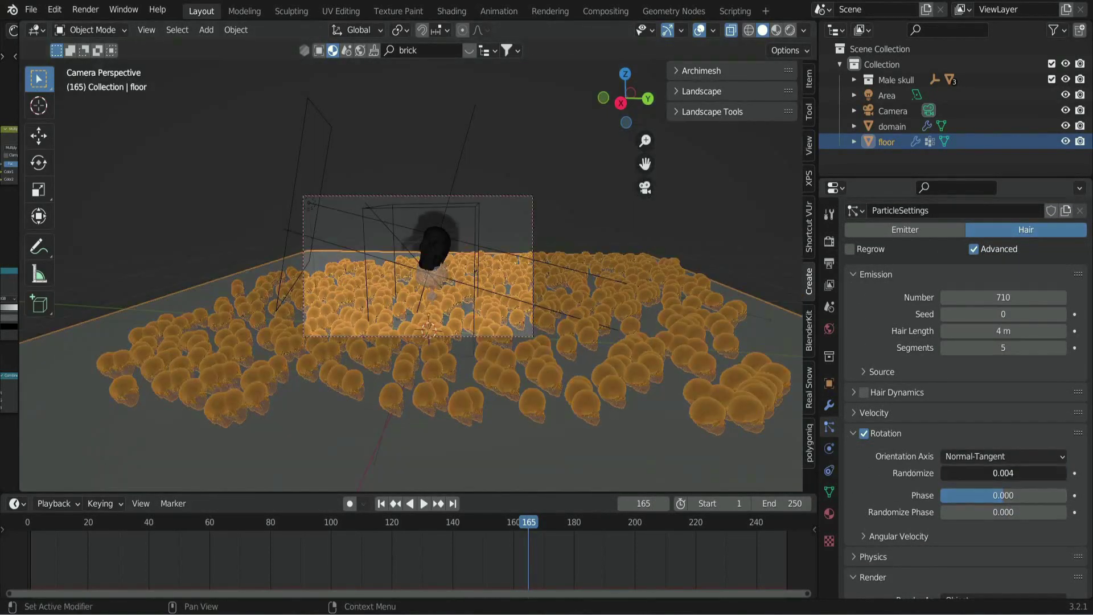
# Set the particles' rotation Randomize to 0.442, Phase to 0.312 and Randomize Phase to 1.062, and the emission number to 500.
pyautogui.moveTo(966, 473); pyautogui.dragTo(1023, 495)
pyautogui.scroll(-8, 1023, 364)
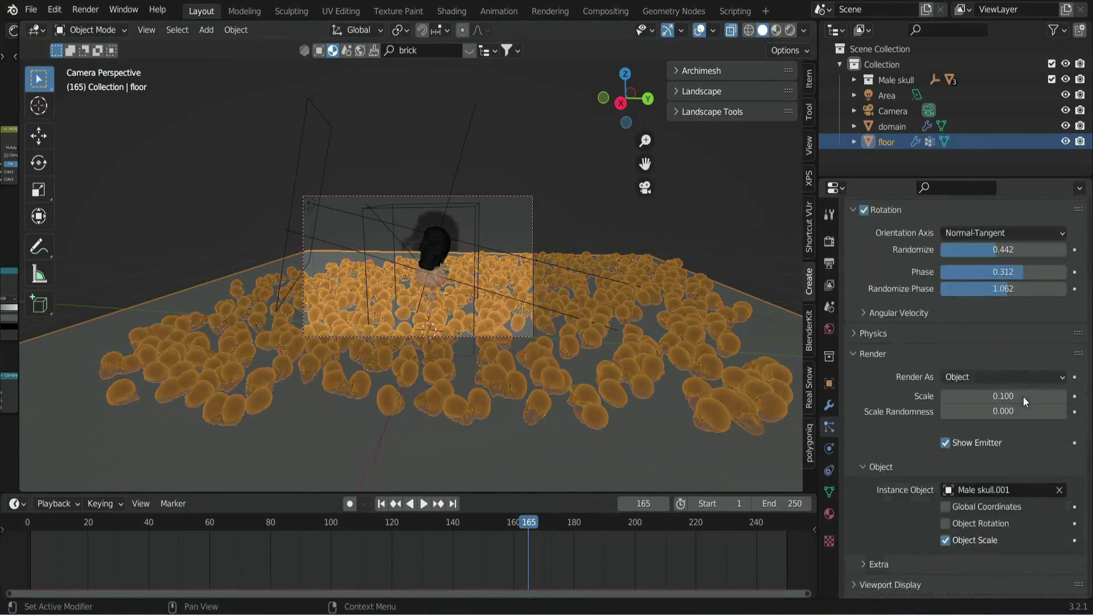
pyautogui.scroll(6, 1019, 341)
pyautogui.click(1004, 247)
pyautogui.write('500')
pyautogui.press('Return')
# Try a particle render scale of 0.5, and reduce it to 0.110.
pyautogui.scroll(-5, 1002, 349)
pyautogui.click(1006, 420)
pyautogui.write('0.5')
pyautogui.press('Return')
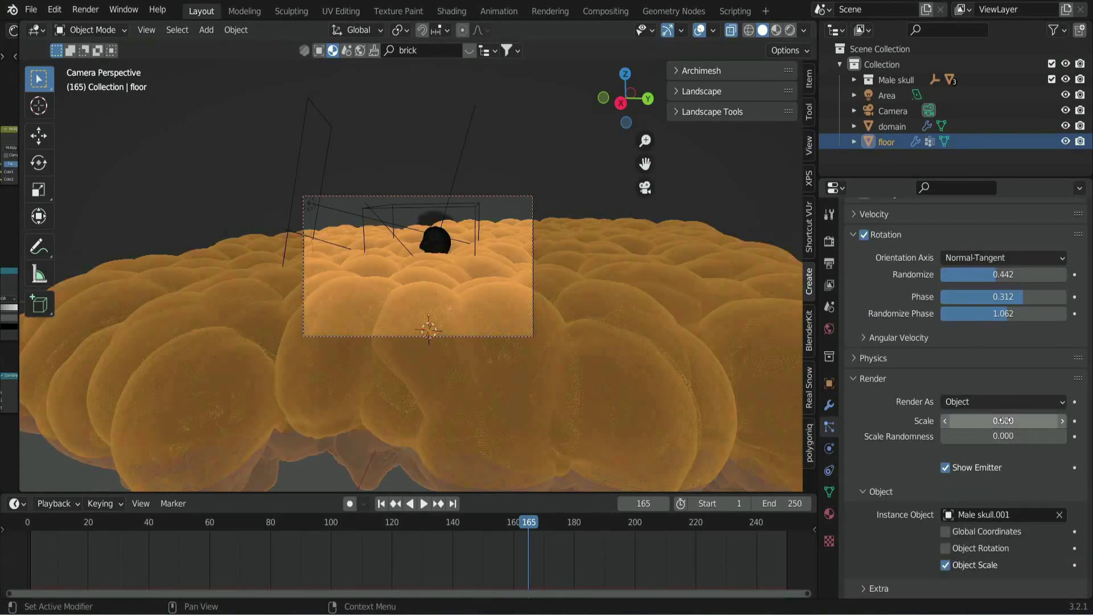
pyautogui.moveTo(1005, 420)
pyautogui.mouseDown()
pyautogui.moveTo(984, 420)
pyautogui.moveTo(993, 421)
pyautogui.mouseUp()
pyautogui.scroll(3, 480, 363)
pyautogui.scroll(3, 998, 367)
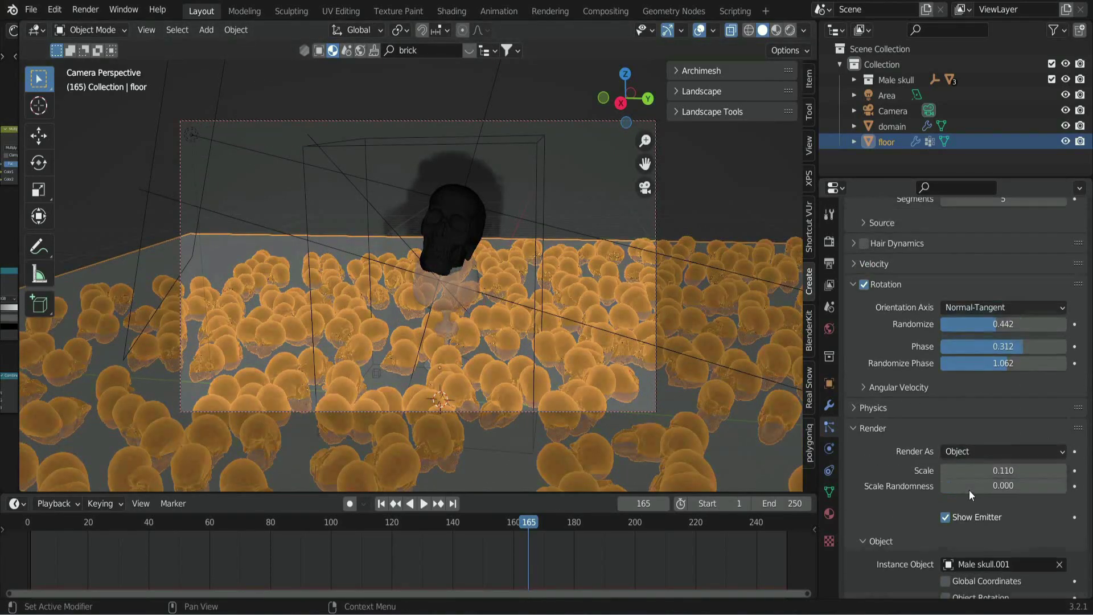
# Set the rotation Randomize to 0.781 and the particle scale to 0.140, and preview the scene in rendered shading.
pyautogui.moveTo(993, 348); pyautogui.dragTo(1025, 348)
pyautogui.click(1061, 495)
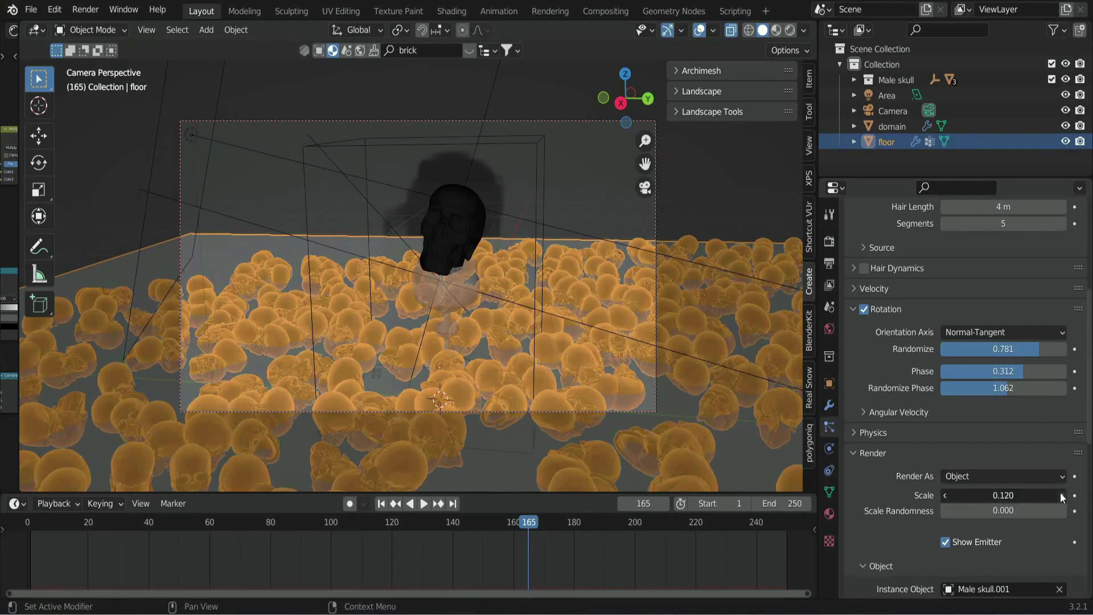
pyautogui.click(1061, 496)
pyautogui.click(1061, 496)
pyautogui.press('z')
pyautogui.click(433, 250)
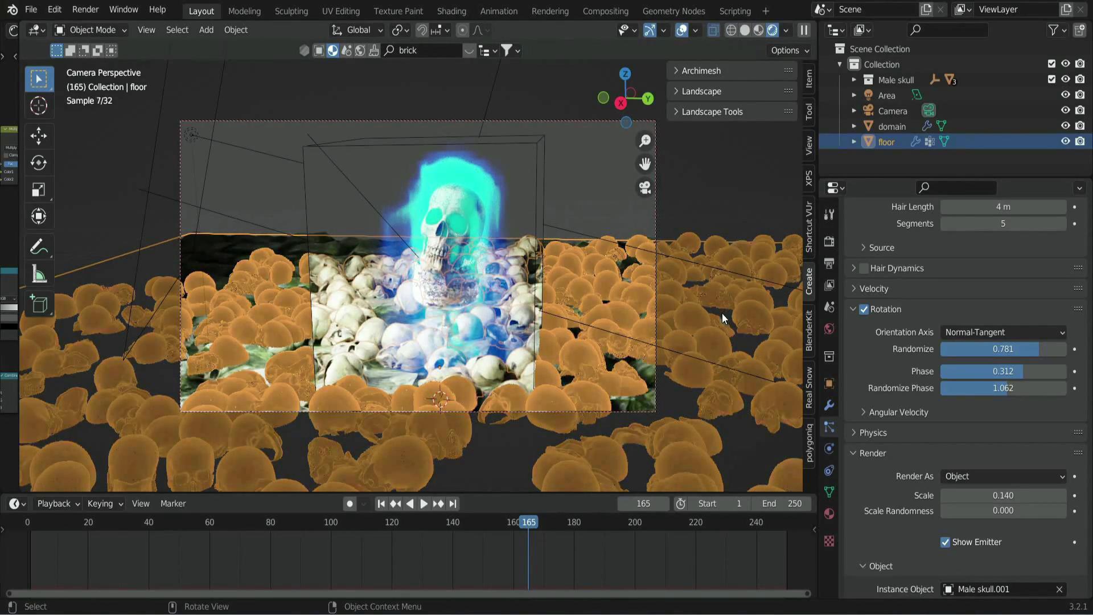
# Assign the vertex group Group to the particles' Length and set Randomize Phase to 1.196.
pyautogui.scroll(-10, 997, 398)
pyautogui.click(991, 442)
pyautogui.click(990, 281)
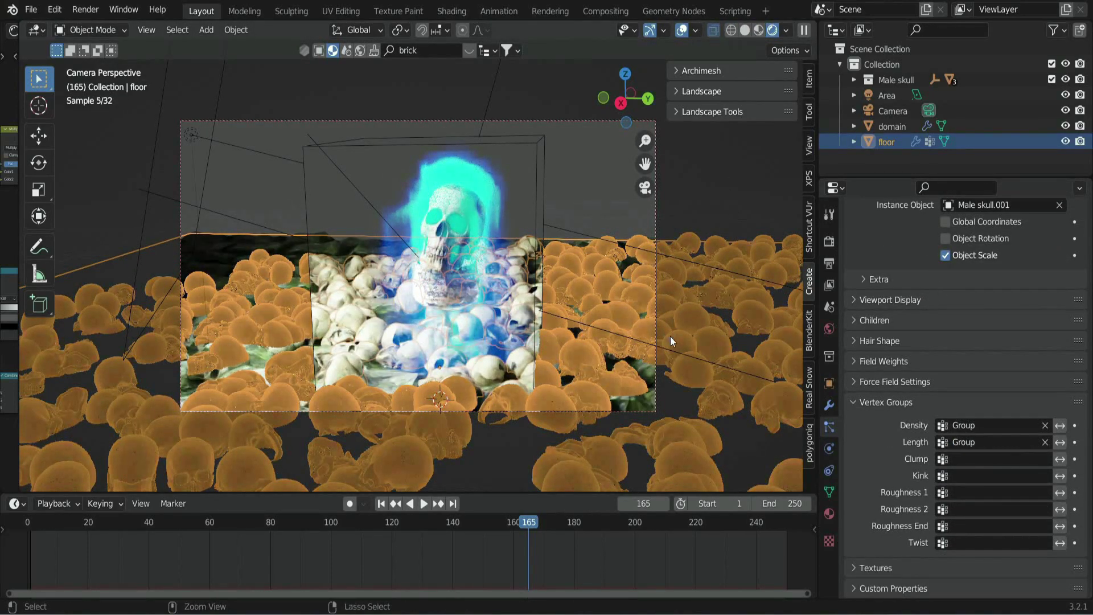
pyautogui.scroll(12, 1007, 382)
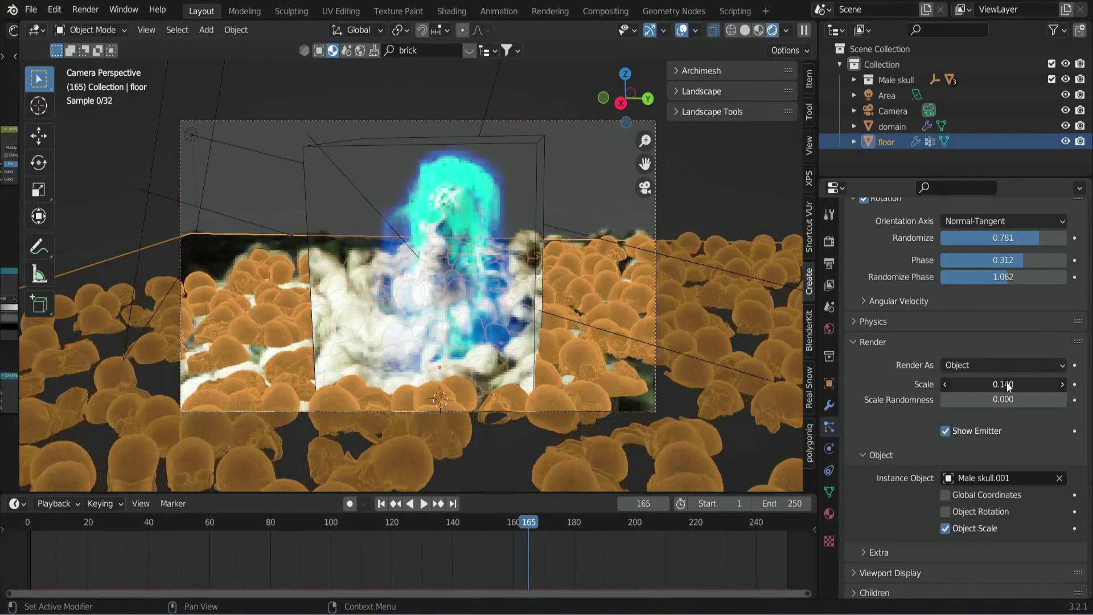
pyautogui.moveTo(999, 279); pyautogui.dragTo(1008, 279)
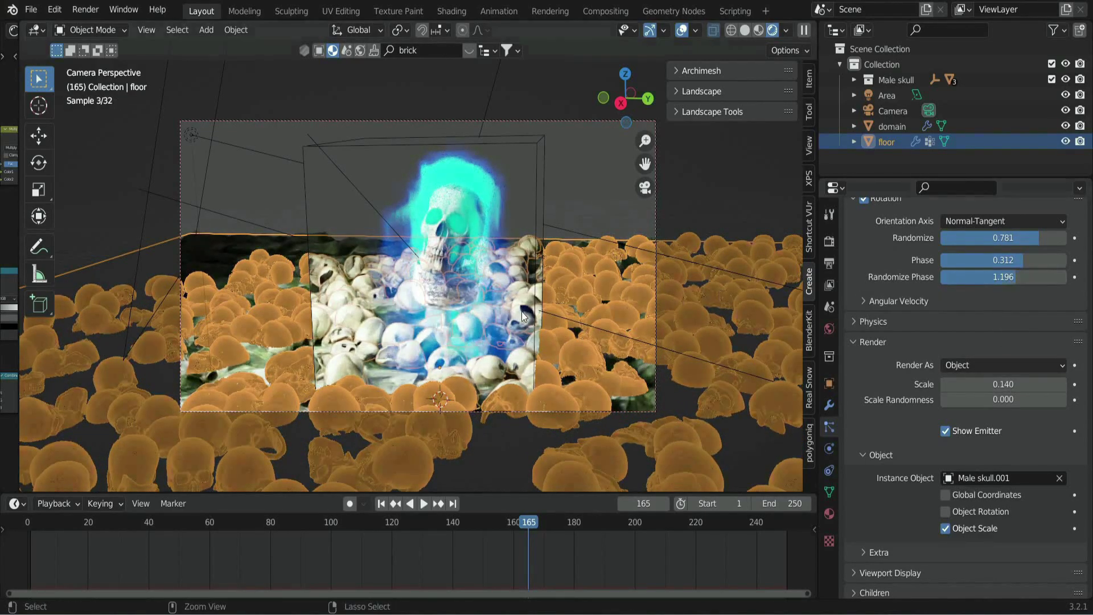
# Return to solid shading, open the floor in Edit Mode, and show its vertex groups.
pyautogui.press('z')
pyautogui.click(678, 364)
pyautogui.moveTo(534, 331)
pyautogui.mouseDown(button='middle')
pyautogui.moveTo(415, 357)
pyautogui.moveTo(418, 388)
pyautogui.mouseUp(button='middle')
pyautogui.press('Tab')
pyautogui.scroll(-2, 489, 367)
pyautogui.click(829, 491)
pyautogui.scroll(3, 989, 308)
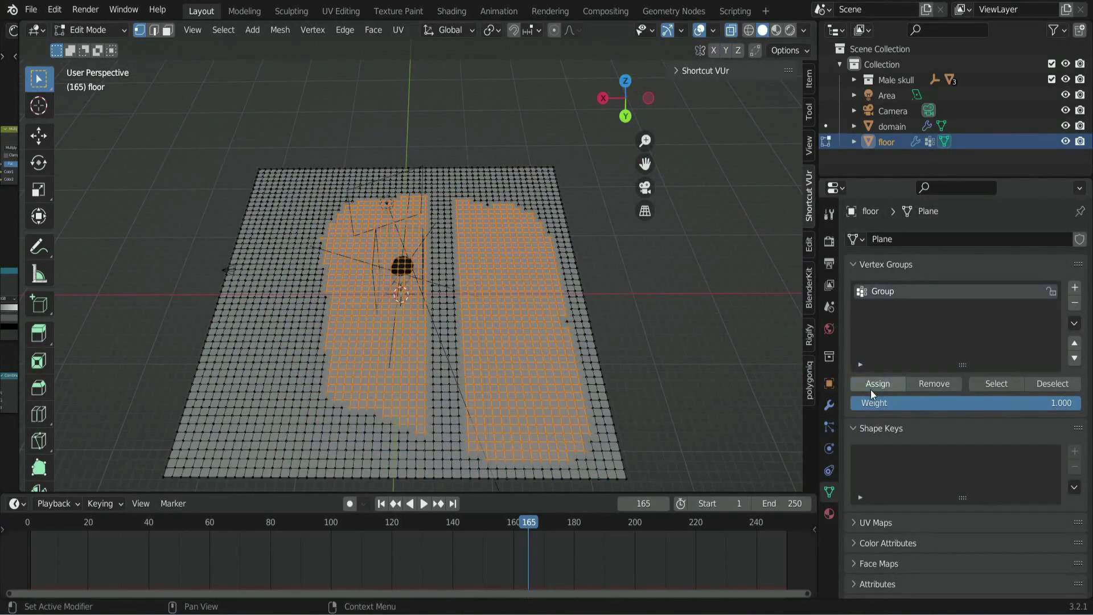
# Assign the selected floor vertices on both sides of the bare strip to a new vertex group and delete the old one.
pyautogui.press('Tab')
pyautogui.press('Tab')
pyautogui.click(1074, 287)
pyautogui.click(878, 383)
pyautogui.click(894, 291)
pyautogui.click(1074, 302)
# Use Group.001 for the particles' Density and Length, leave Edit Mode, and save the file.
pyautogui.click(829, 426)
pyautogui.hotkey('ctrl', 's')
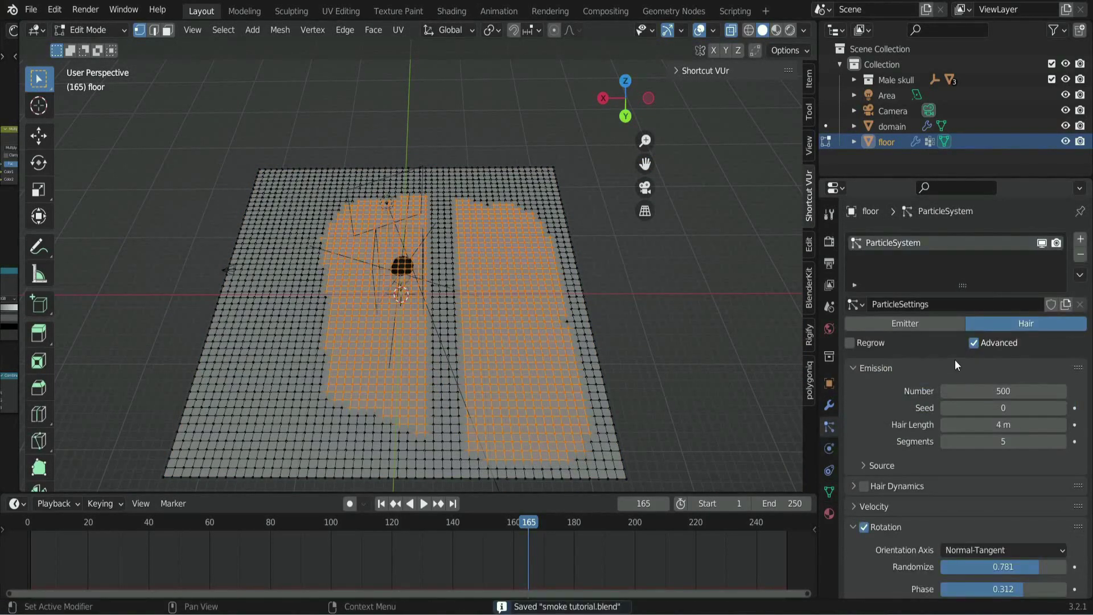
pyautogui.scroll(-15, 955, 364)
pyautogui.click(977, 424)
pyautogui.click(963, 354)
pyautogui.press('Tab')
pyautogui.moveTo(530, 338); pyautogui.dragTo(623, 292, button='middle')
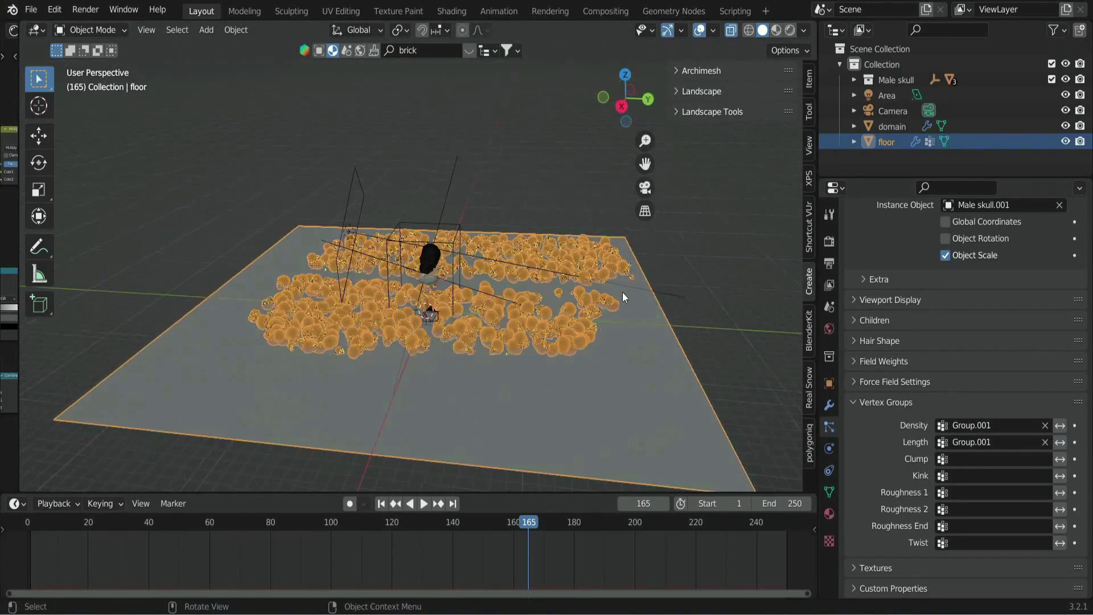
pyautogui.hotkey('ctrl', 's')
pyautogui.moveTo(541, 280); pyautogui.dragTo(534, 358, button='middle')
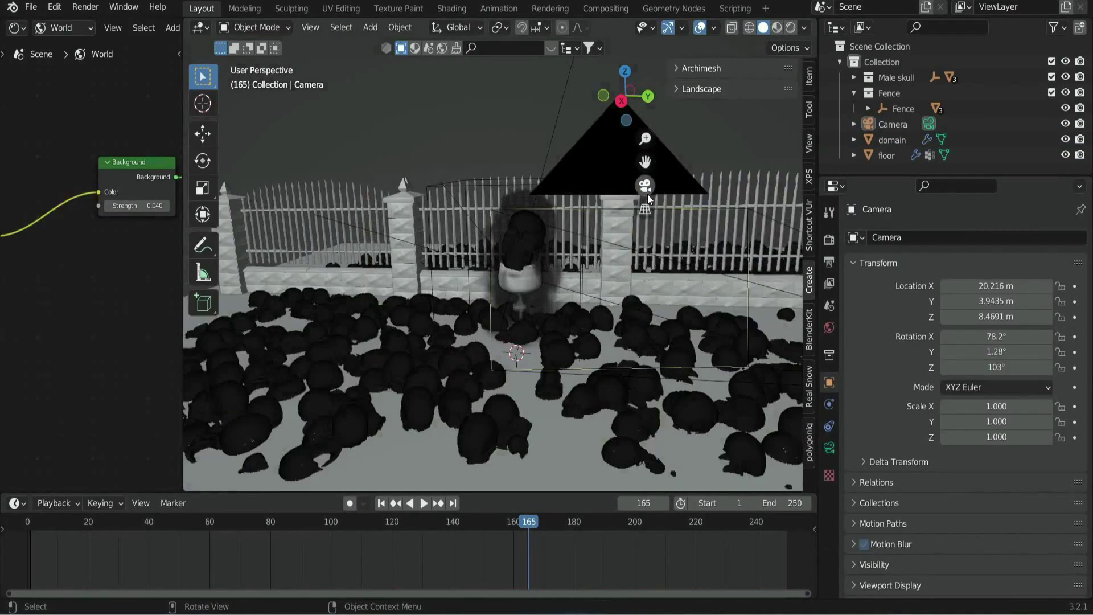
# Save the file, add a plane at the scene centre, and scale it up beyond the floor's depth.
pyautogui.scroll(-8, 507, 278)
pyautogui.hotkey('ctrl', 's')
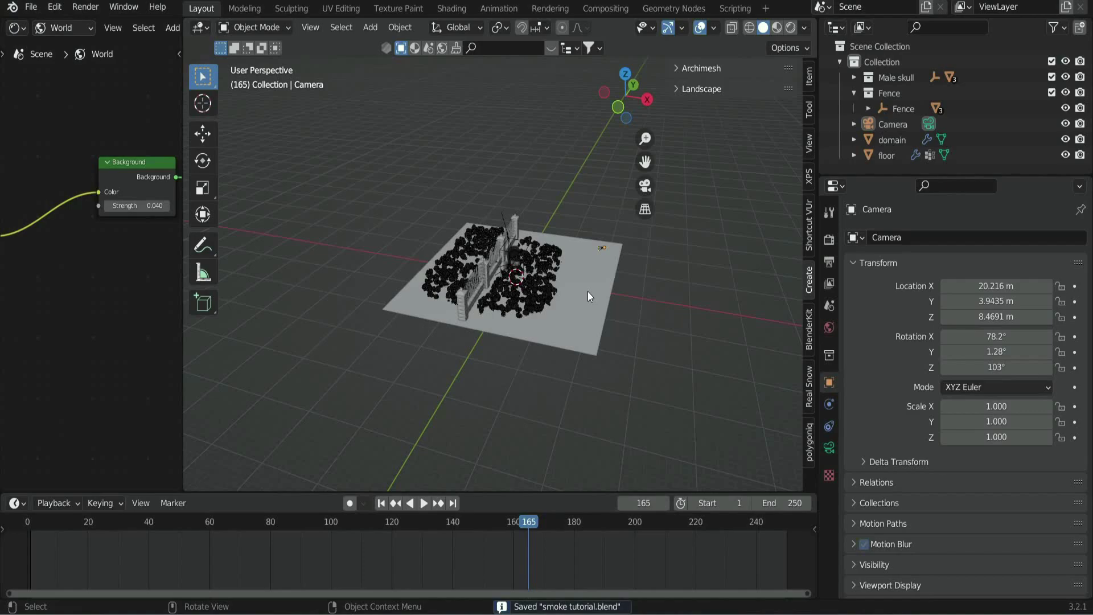
pyautogui.click(588, 291)
pyautogui.hotkey('shift', 'a')
pyautogui.click(562, 279)
pyautogui.moveTo(563, 279); pyautogui.dragTo(598, 285, button='middle')
pyautogui.press('s')
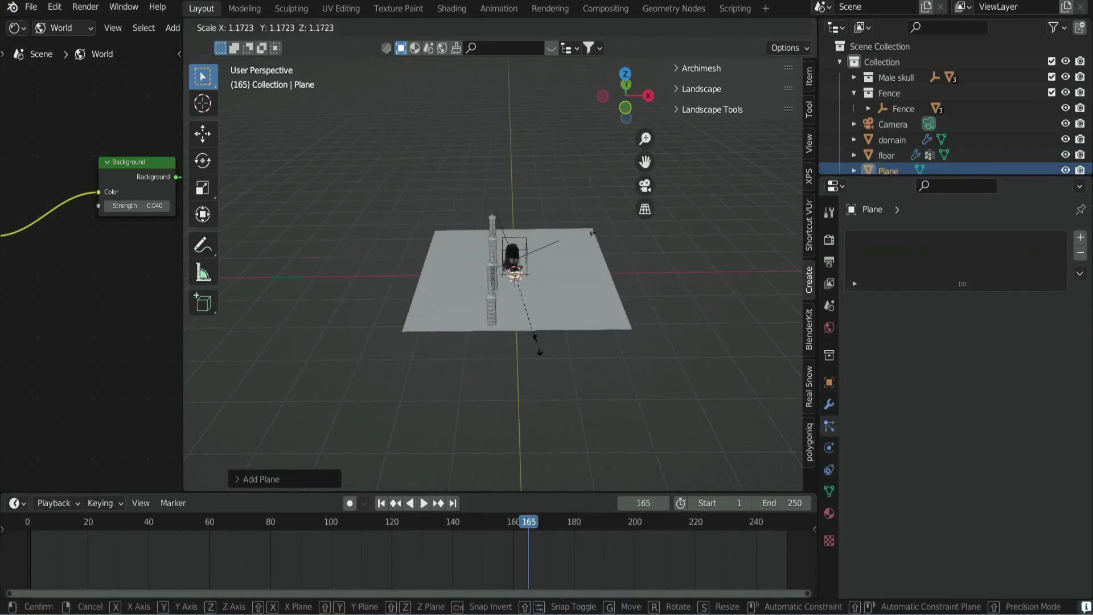
pyautogui.click(535, 342)
pyautogui.press('s')
pyautogui.click(546, 330)
# Stand the new plane upright by rotating it about Y, move it along X behind the fence, and view through the camera.
pyautogui.press('r')
pyautogui.press('y')
pyautogui.click(393, 368)
pyautogui.press('g')
pyautogui.press('x')
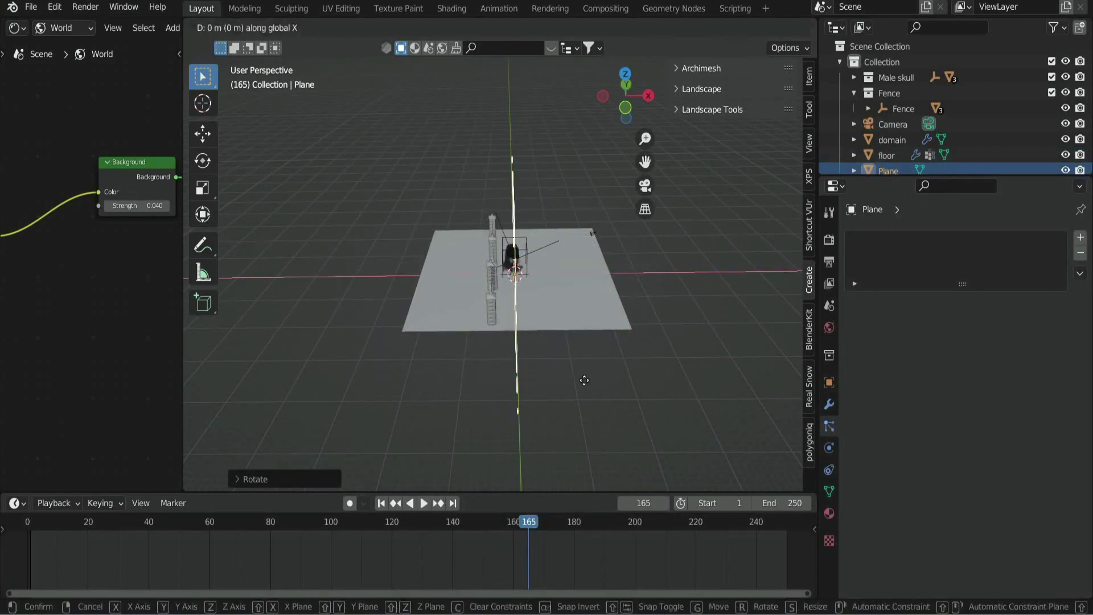
pyautogui.click(455, 370)
pyautogui.moveTo(455, 370); pyautogui.dragTo(348, 348, button='middle')
pyautogui.scroll(4, 658, 183)
pyautogui.click(648, 186)
# Widen the backdrop plane along the Y axis and save the file.
pyautogui.press('s')
pyautogui.press('y')
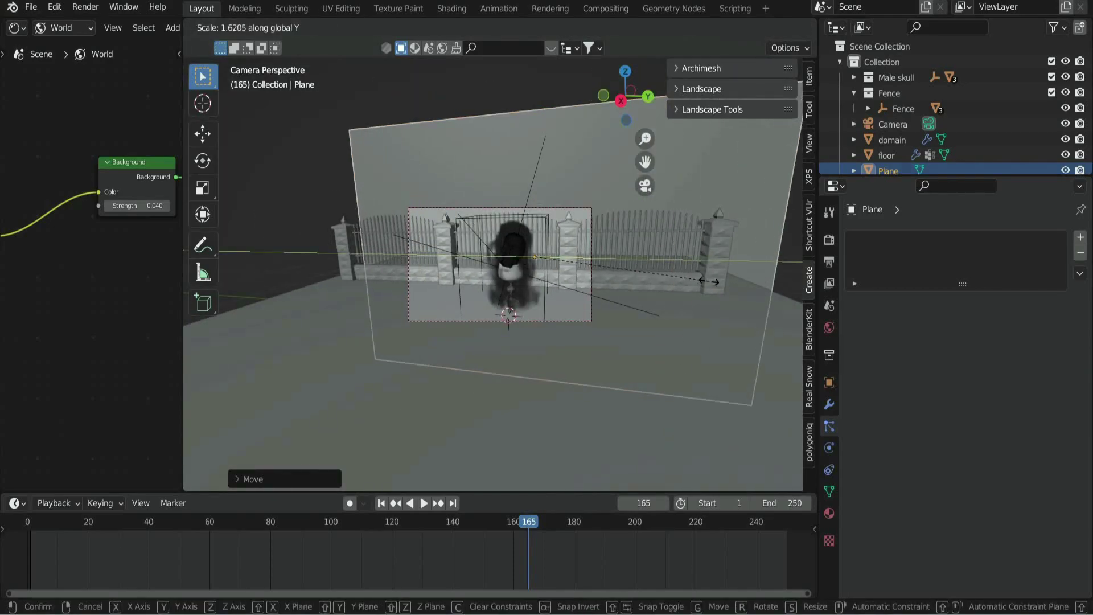
pyautogui.click(504, 166)
pyautogui.hotkey('ctrl', 's')
# Switch the shader editor to object shading, widen it, create a new material for the backdrop, and preview it rendered.
pyautogui.click(63, 28)
pyautogui.click(69, 50)
pyautogui.moveTo(182, 190); pyautogui.dragTo(394, 190)
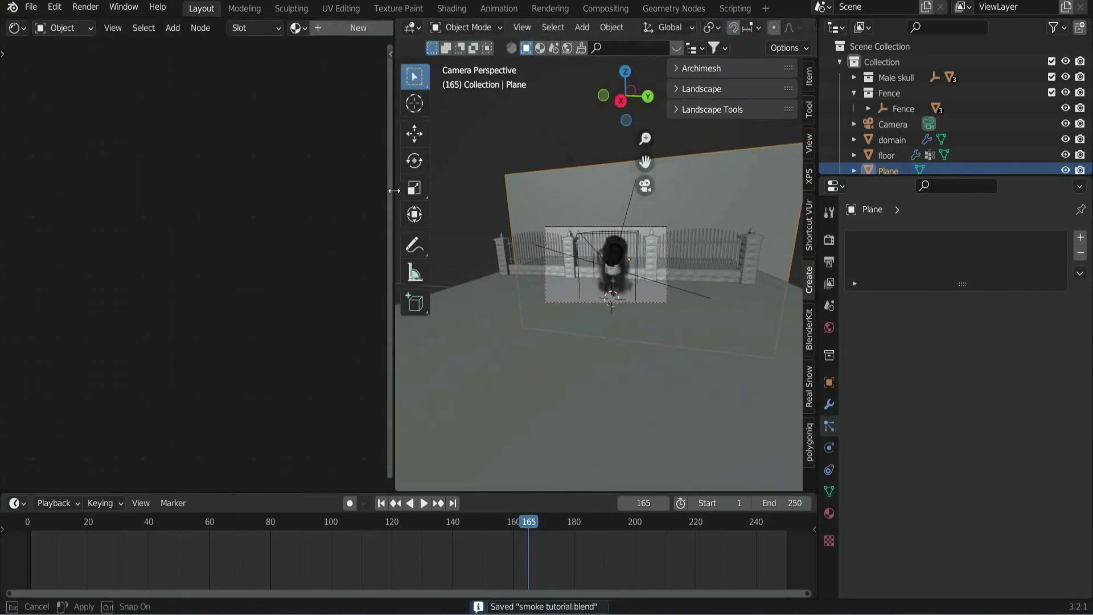
pyautogui.click(356, 28)
pyautogui.press('z')
pyautogui.click(569, 170)
# Change the backdrop material's Base Color to dark blue and its Roughness to 0.187.
pyautogui.scroll(3, 307, 256)
pyautogui.click(262, 208)
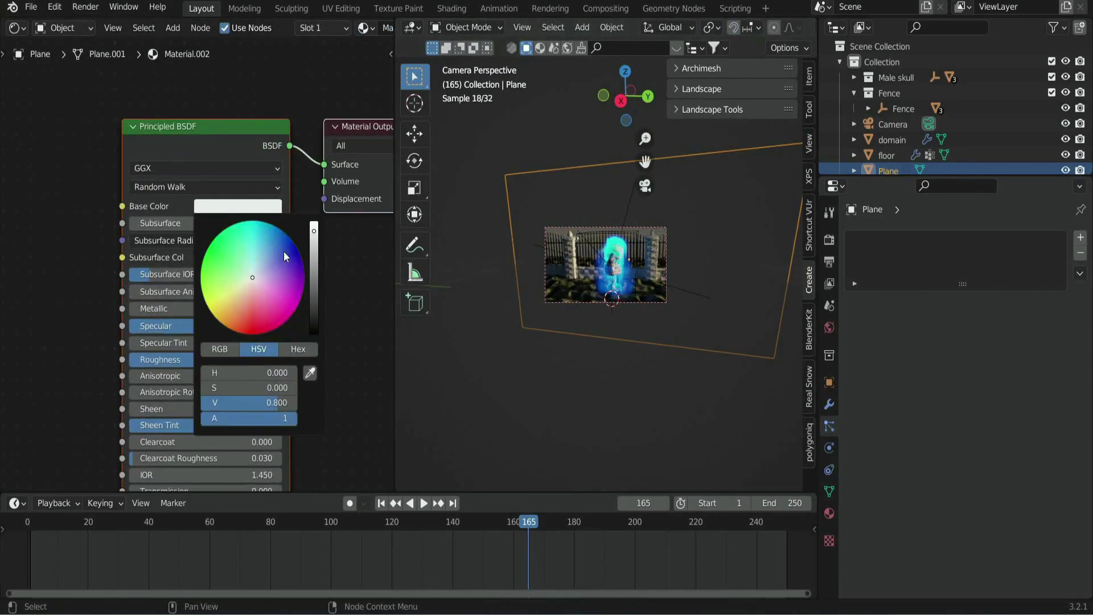
pyautogui.click(274, 239)
pyautogui.moveTo(313, 257); pyautogui.dragTo(314, 278)
pyautogui.scroll(5, 586, 261)
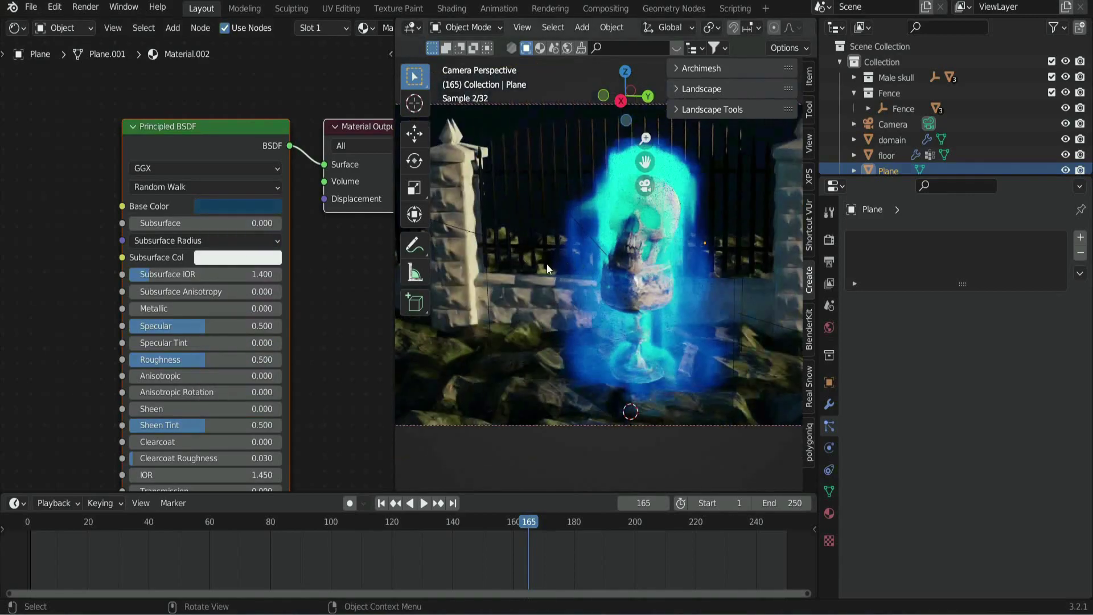
pyautogui.moveTo(395, 263); pyautogui.dragTo(339, 263)
pyautogui.scroll(-3, 531, 190)
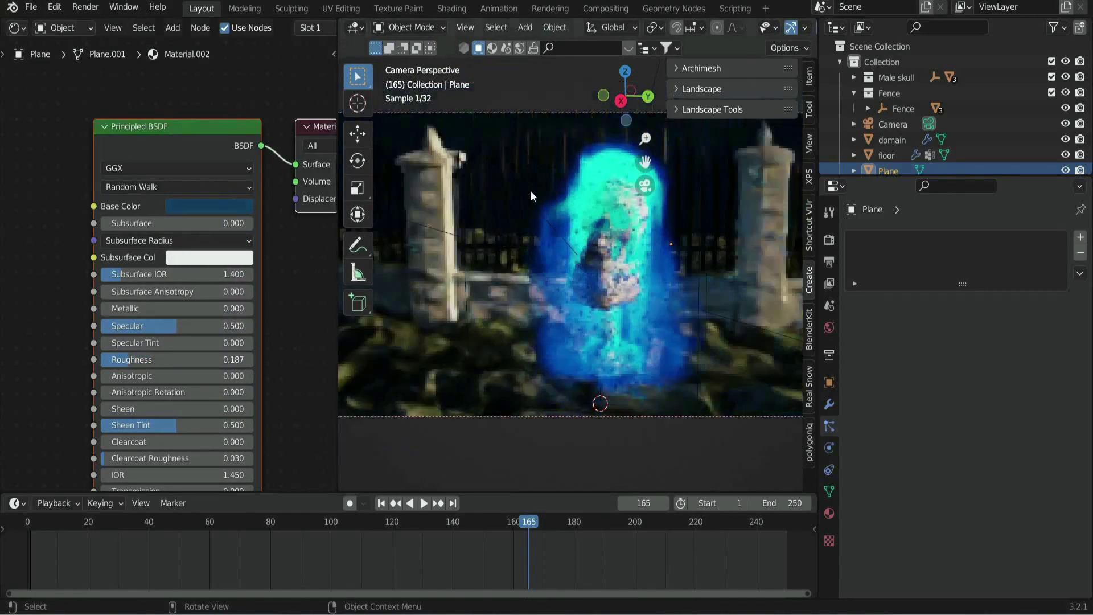
# Save the file and fine-tune the dark blue Base Color of the backdrop material.
pyautogui.hotkey('ctrl', 's')
pyautogui.click(209, 206)
pyautogui.moveTo(286, 278)
pyautogui.mouseDown()
pyautogui.moveTo(285, 266)
pyautogui.moveTo(285, 285)
pyautogui.mouseUp()
pyautogui.click(252, 241)
pyautogui.click(244, 237)
# Return the viewport to solid shading and narrow the shader editor to enlarge the 3D view.
pyautogui.scroll(-2, 475, 285)
pyautogui.press('z')
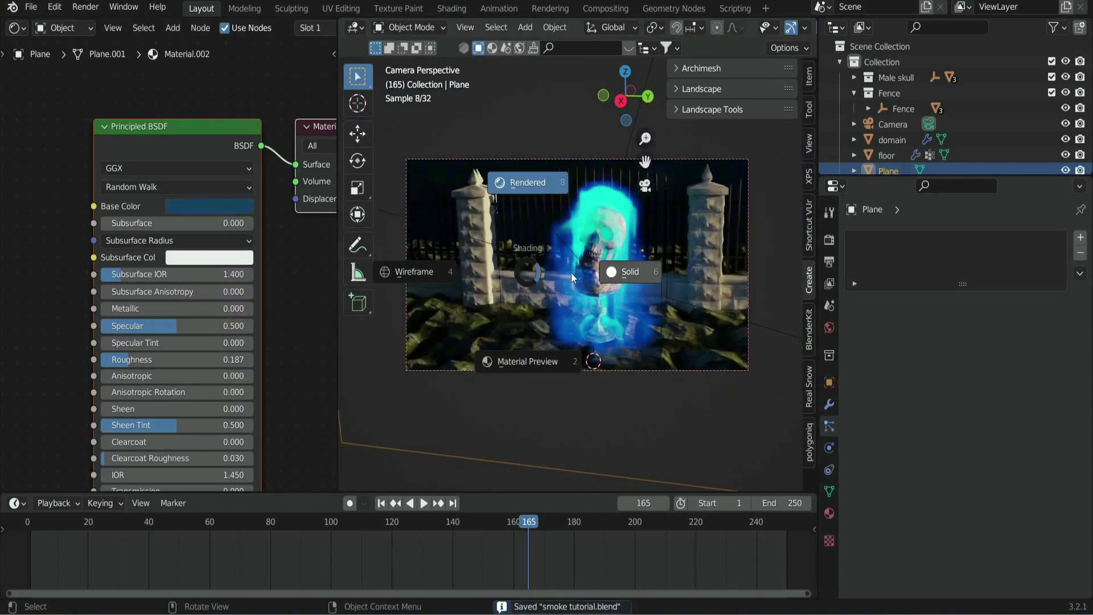
pyautogui.click(571, 272)
pyautogui.scroll(-4, 572, 271)
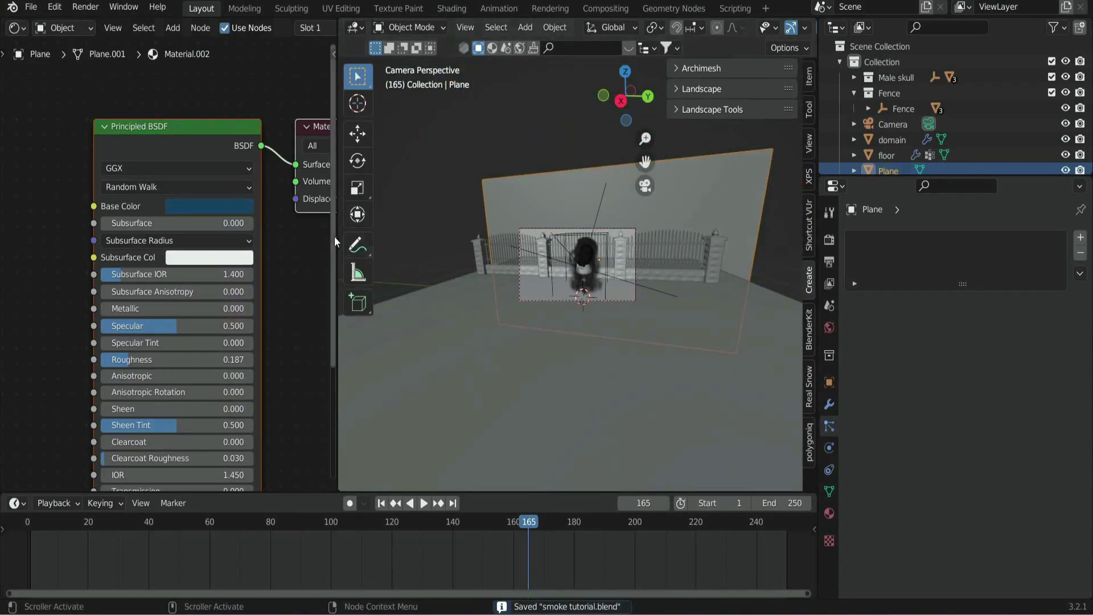
pyautogui.moveTo(334, 237); pyautogui.dragTo(154, 249)
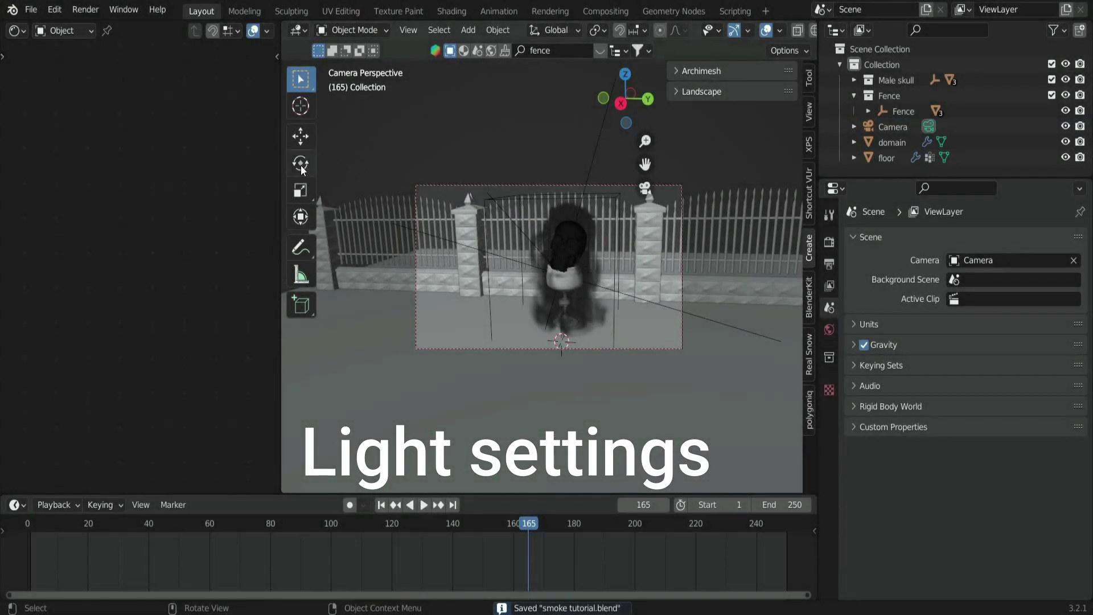
# Widen the shader editor, switch it to world shading, and add a Sky Texture node beside the Background node.
pyautogui.moveTo(281, 162); pyautogui.dragTo(362, 170)
pyautogui.click(77, 34)
pyautogui.click(94, 83)
pyautogui.hotkey('shift', 'a')
pyautogui.click(168, 229)
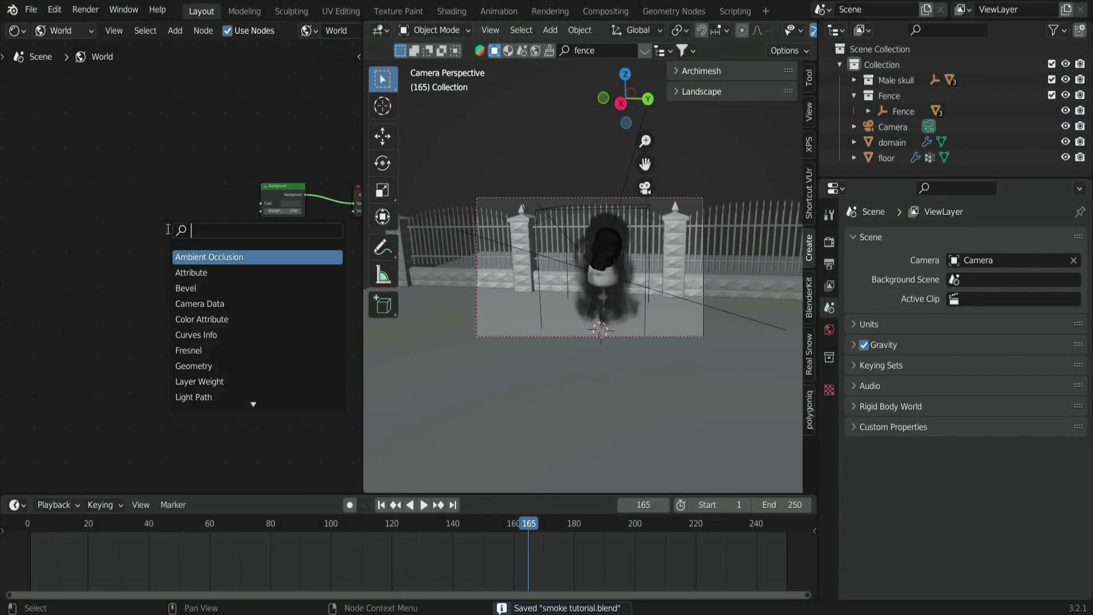
pyautogui.write('sky')
pyautogui.press('Return')
pyautogui.click(153, 216)
# Connect the Sky Texture to the Background Color, preview it rendered, and set the Background Strength to 0.04.
pyautogui.scroll(6, 196, 248)
pyautogui.moveTo(196, 248); pyautogui.dragTo(159, 260, button='middle')
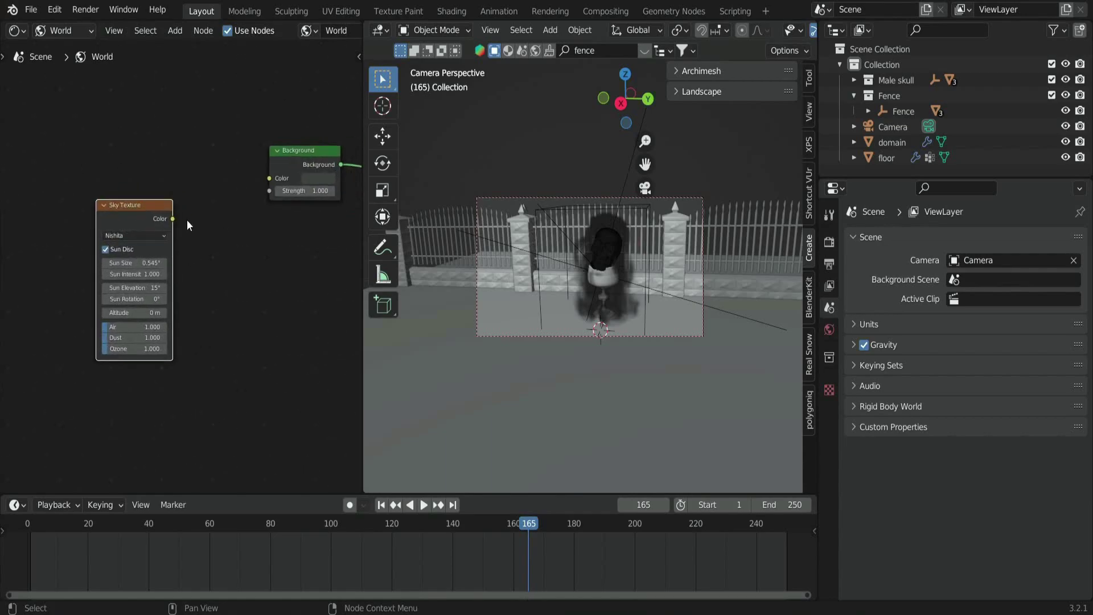
pyautogui.moveTo(173, 219)
pyautogui.mouseDown()
pyautogui.moveTo(269, 178)
pyautogui.moveTo(316, 191)
pyautogui.moveTo(261, 191)
pyautogui.mouseUp()
pyautogui.press('z')
pyautogui.click(695, 216)
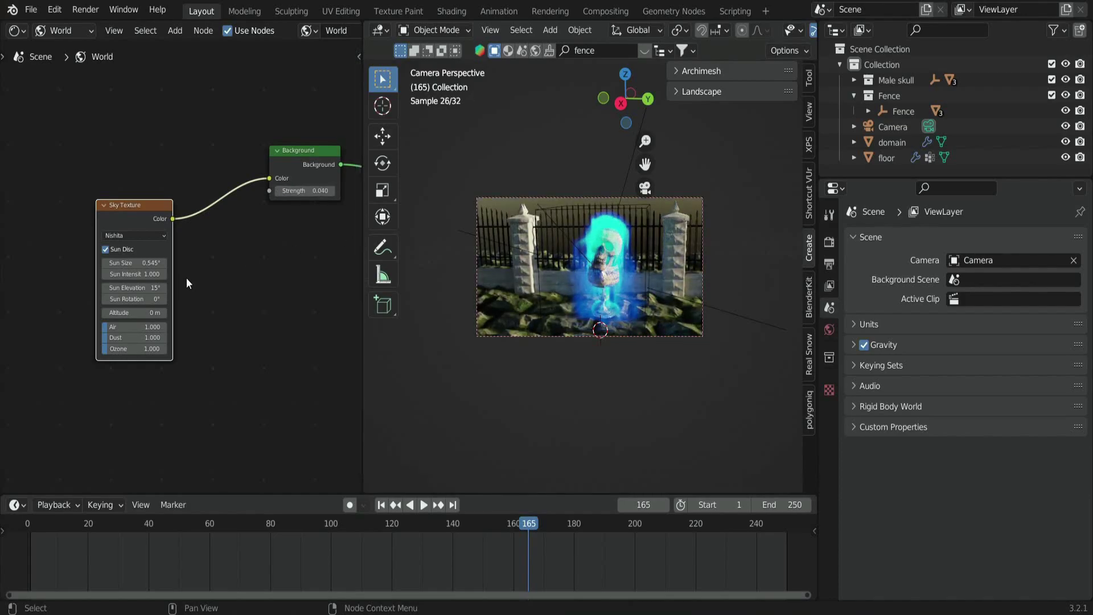
# Set the Sky Texture's Sun Elevation to 9.5°, Sun Rotation to 2.5° and Altitude to 5 m, and save the file.
pyautogui.scroll(2, 188, 280)
pyautogui.moveTo(130, 325)
pyautogui.mouseDown()
pyautogui.moveTo(152, 325)
pyautogui.moveTo(135, 293)
pyautogui.moveTo(98, 294)
pyautogui.moveTo(122, 318)
pyautogui.moveTo(109, 319)
pyautogui.mouseUp()
pyautogui.hotkey('shift', 's')
pyautogui.hotkey('ctrl', 's')
pyautogui.scroll(1, 181, 269)
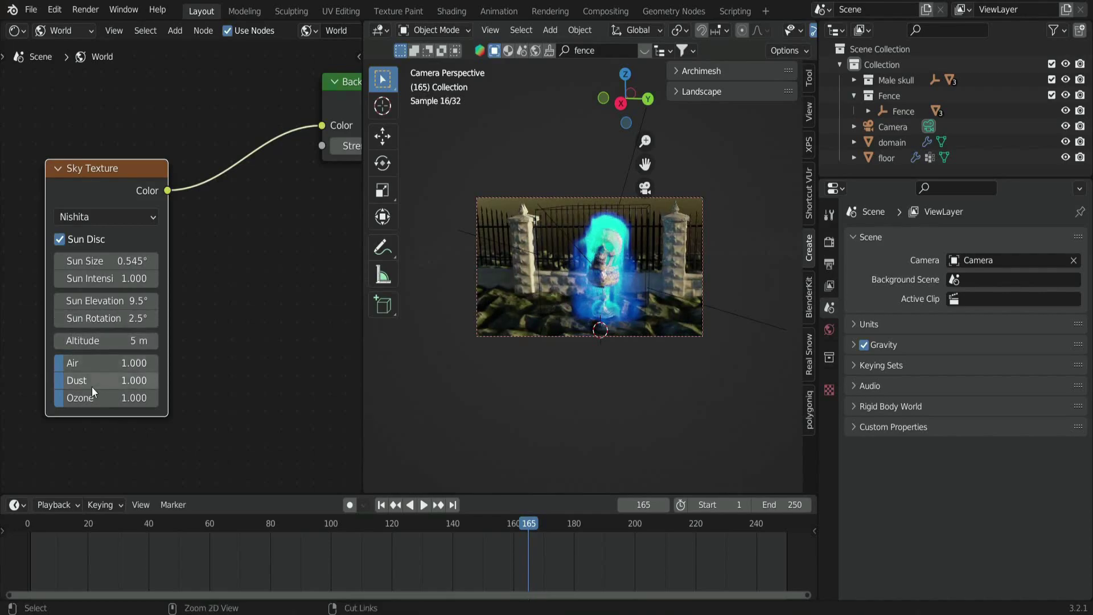
pyautogui.hotkey('ctrl', 's')
# Set the Sky Texture's Dust to 2.111 and Ozone to 4.272, narrow the shader editor, and save the file.
pyautogui.moveTo(92, 387); pyautogui.dragTo(104, 387)
pyautogui.scroll(5, 574, 292)
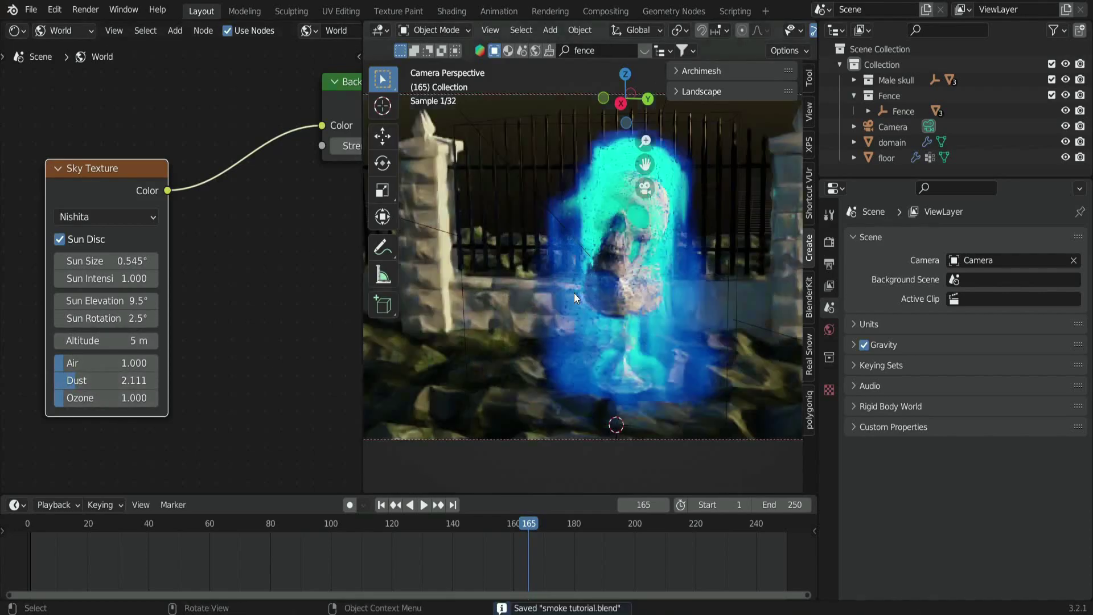
pyautogui.moveTo(363, 296); pyautogui.dragTo(182, 319)
pyautogui.scroll(-1, 115, 401)
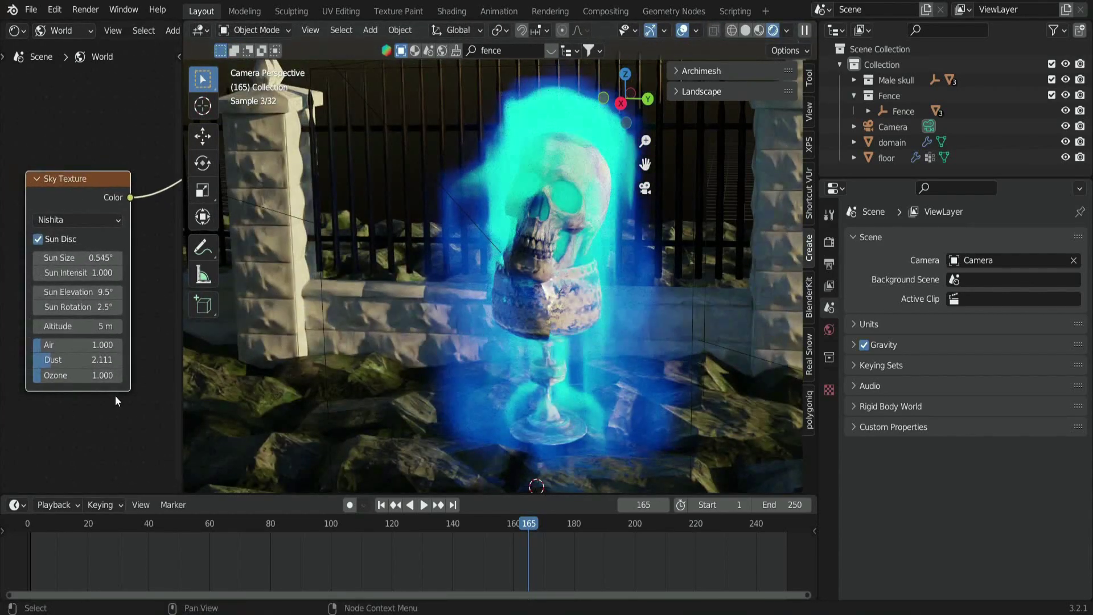
pyautogui.moveTo(105, 375); pyautogui.dragTo(133, 375)
pyautogui.hotkey('ctrl', 's')
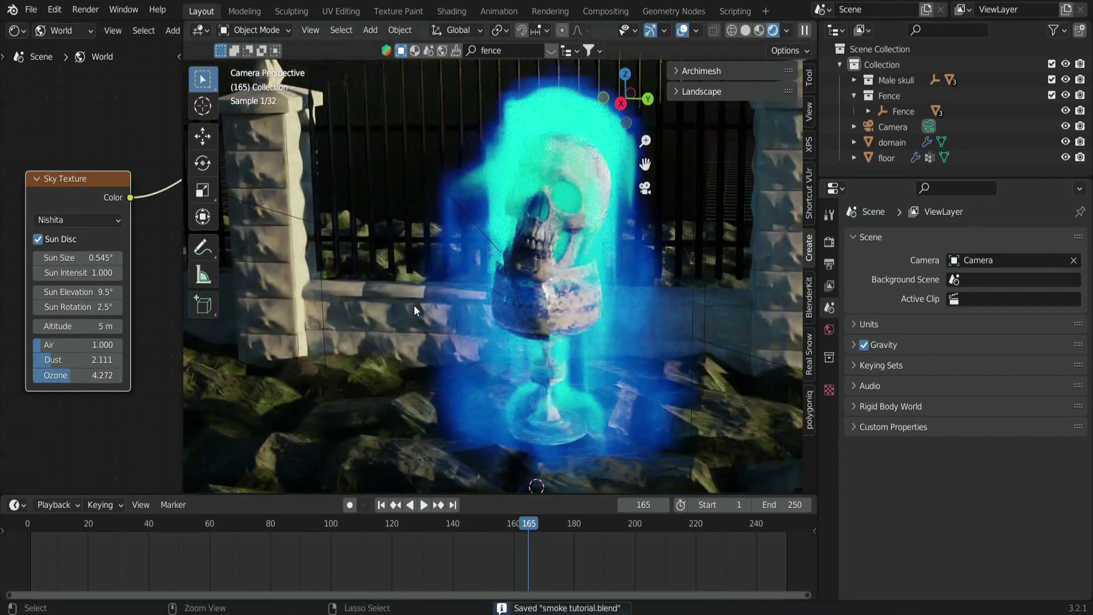
pyautogui.scroll(-4, 418, 302)
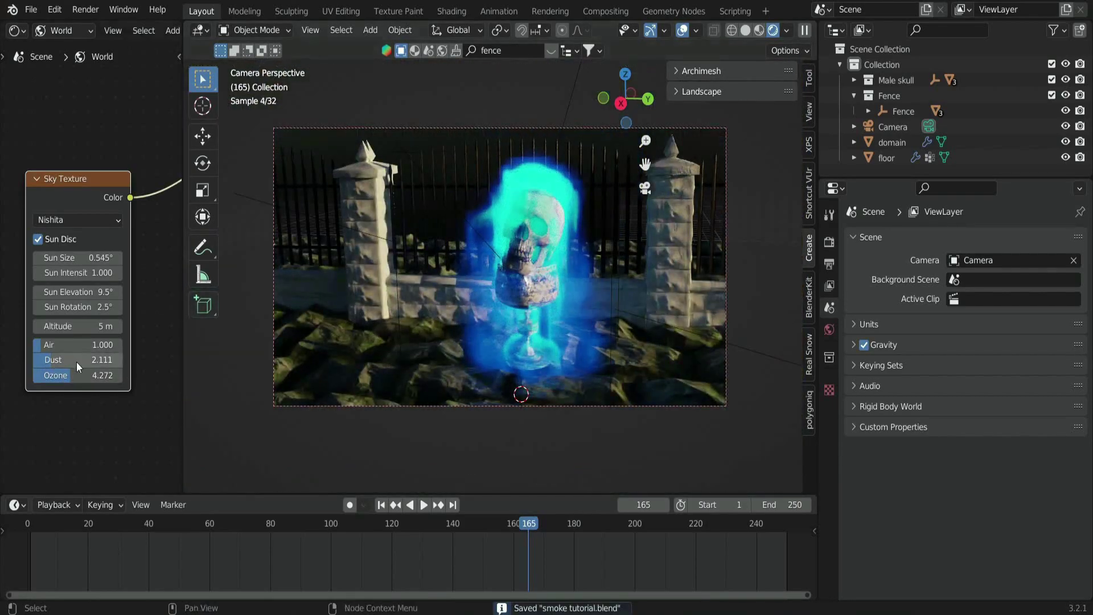
# Set the world Background Strength to 0.03 and save the file.
pyautogui.moveTo(154, 233); pyautogui.dragTo(139, 315, button='middle')
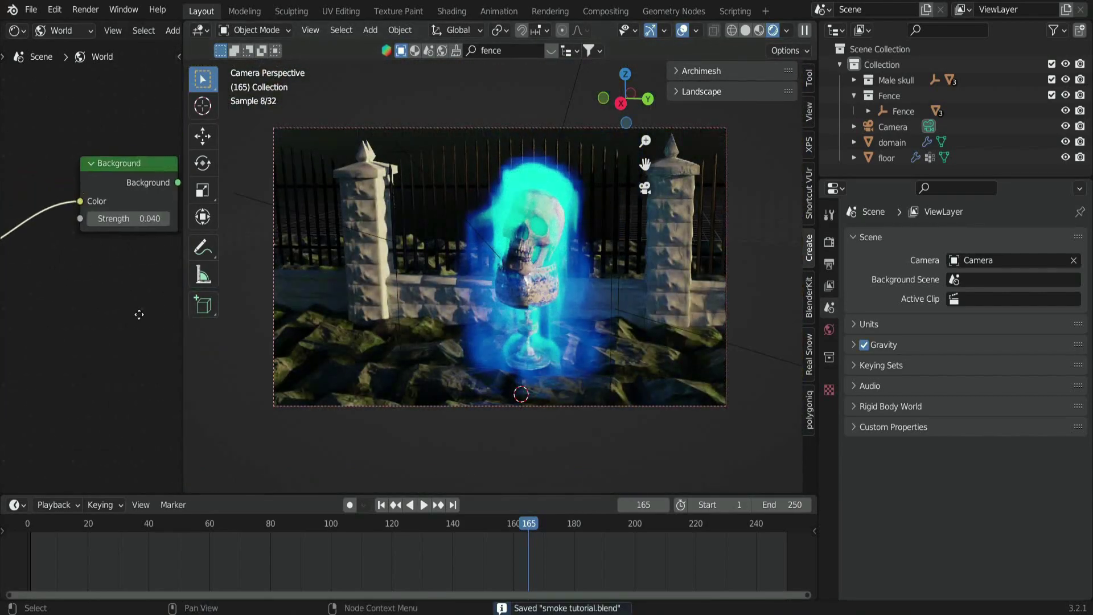
pyautogui.click(92, 219)
pyautogui.click(159, 219)
pyautogui.write('0.03')
pyautogui.press('Return')
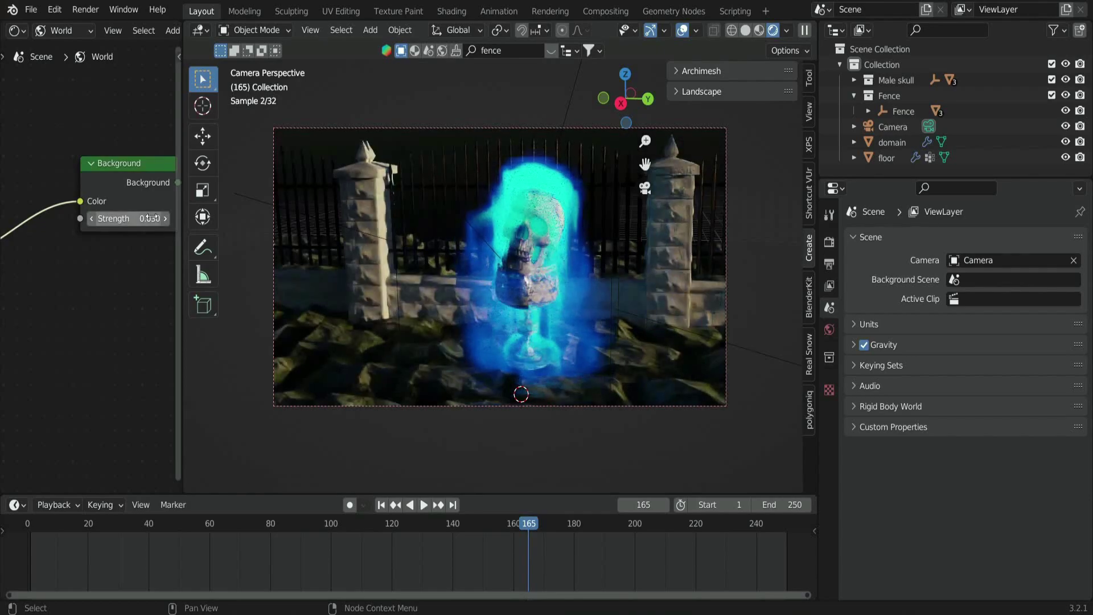
pyautogui.hotkey('ctrl', 's')
# Turn on the viewport display of the floor's particle system, save the file, and select the camera.
pyautogui.click(641, 360)
pyautogui.click(1040, 248)
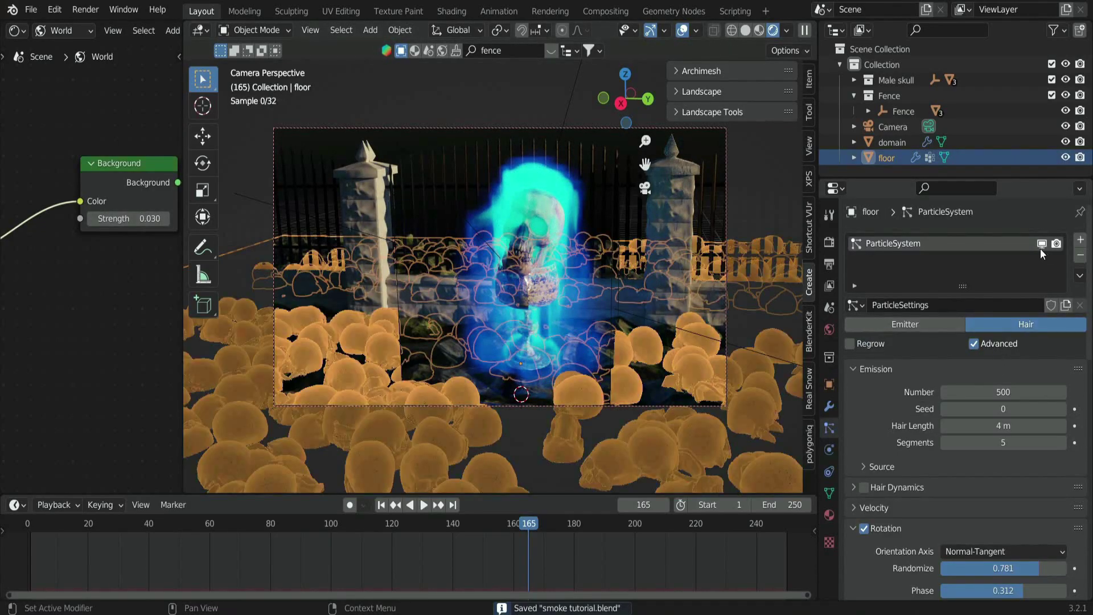
pyautogui.click(747, 175)
pyautogui.hotkey('ctrl', 's')
pyautogui.click(402, 140)
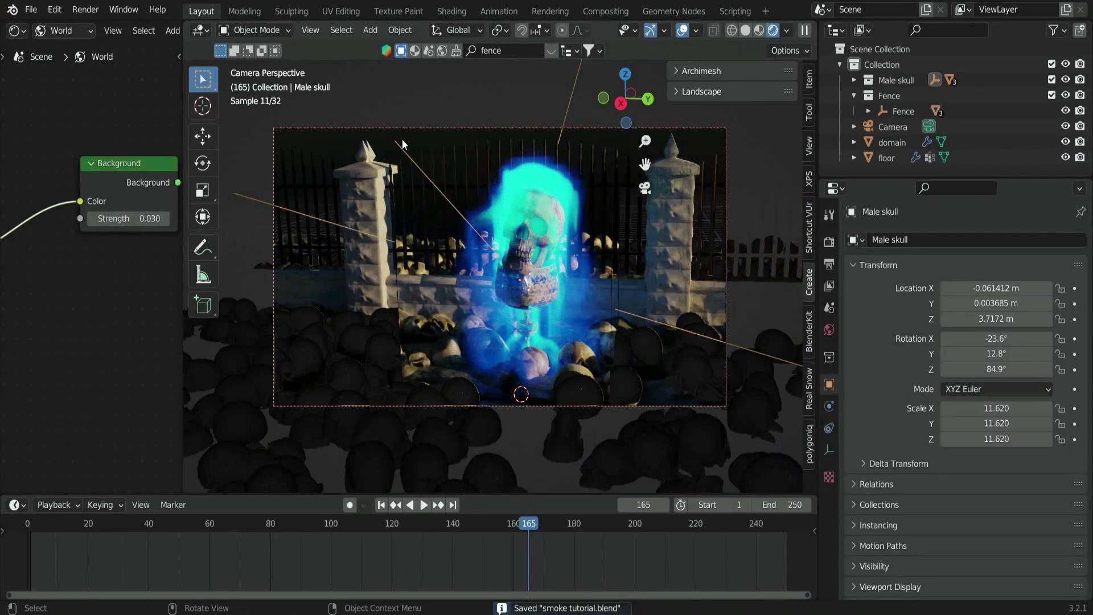
pyautogui.click(416, 135)
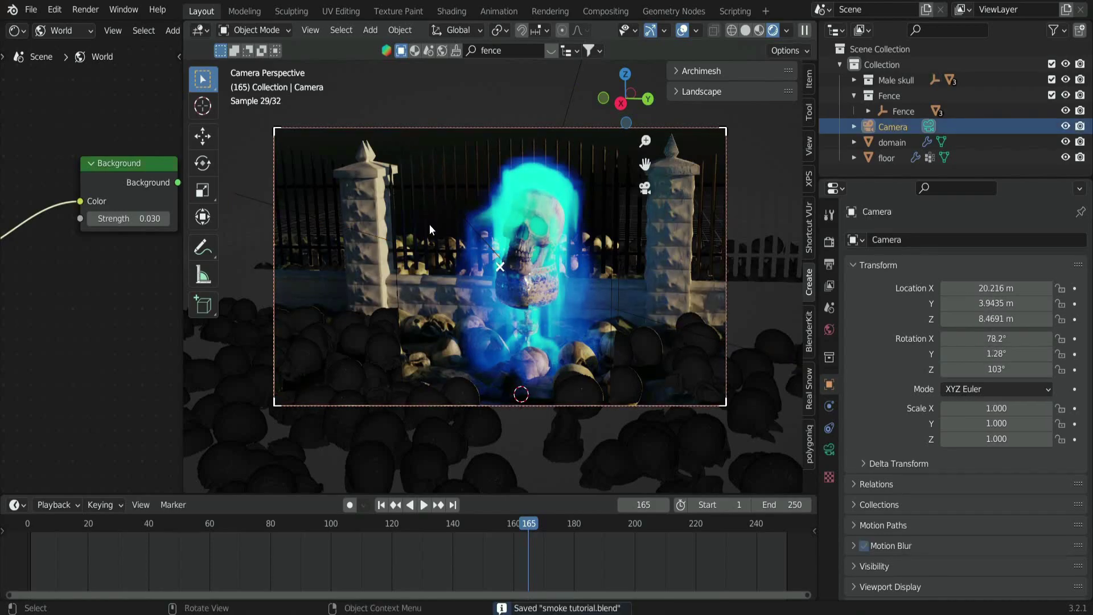
pyautogui.scroll(-1, 123, 261)
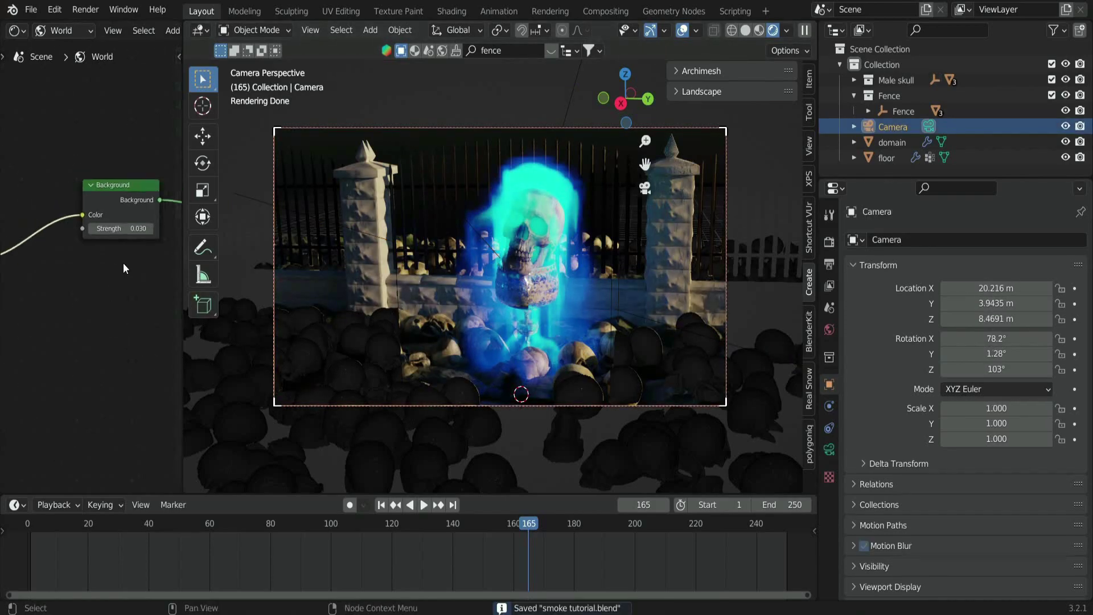
# Try a much brighter world Background Strength, settle on 0.04, and save the file.
pyautogui.click(152, 227)
pyautogui.click(151, 228)
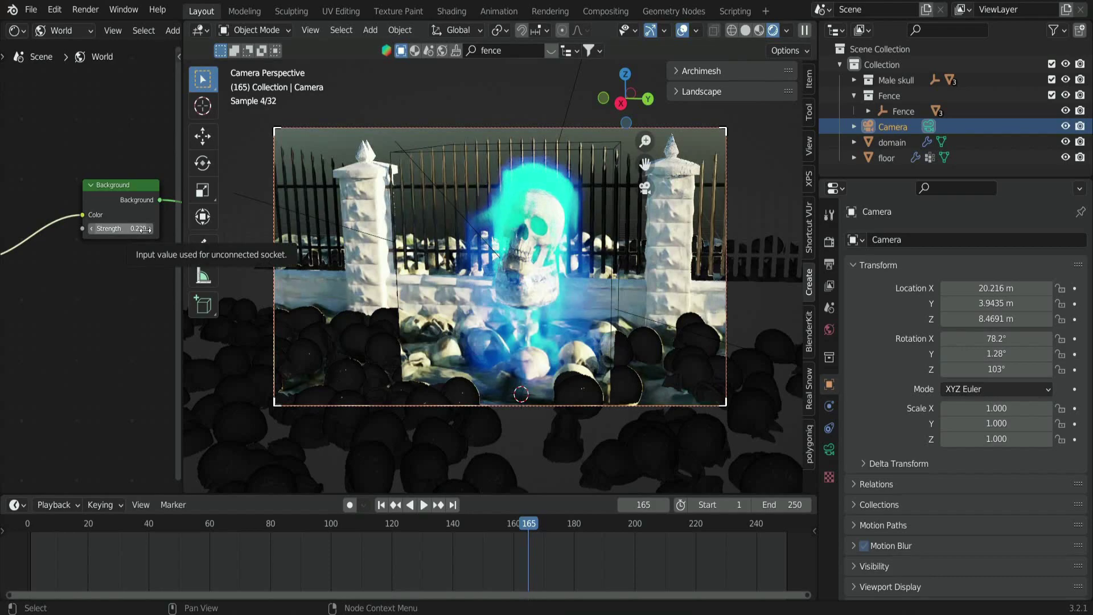
pyautogui.moveTo(12, 296)
pyautogui.mouseDown(button='middle')
pyautogui.moveTo(147, 234)
pyautogui.moveTo(8, 279)
pyautogui.mouseUp(button='middle')
pyautogui.click(147, 234)
pyautogui.click(158, 211)
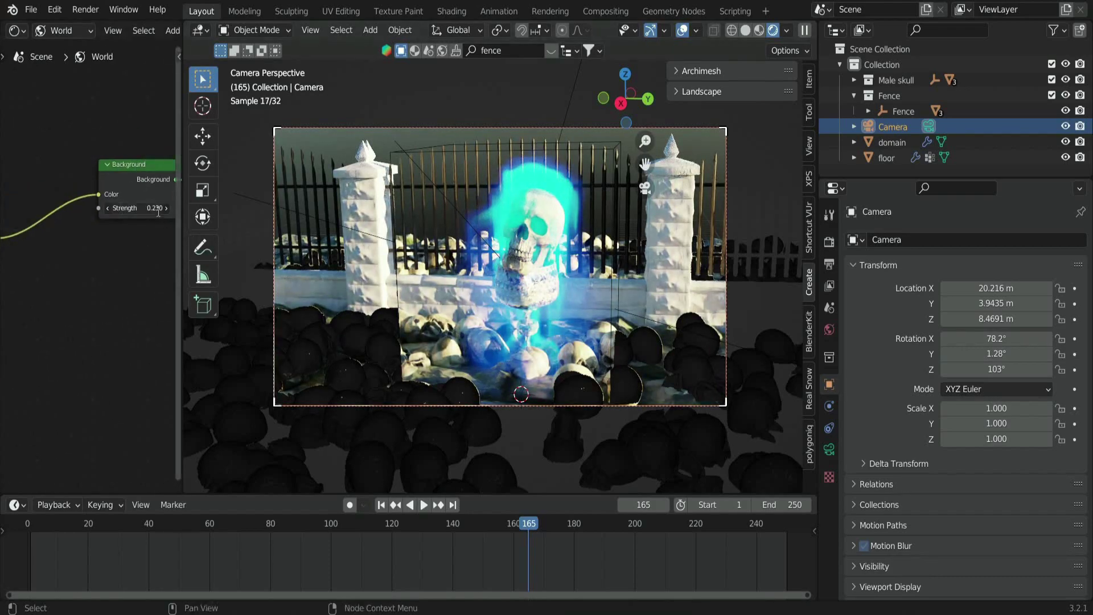
pyautogui.write('0.04')
pyautogui.press('Return')
pyautogui.hotkey('ctrl', 's')
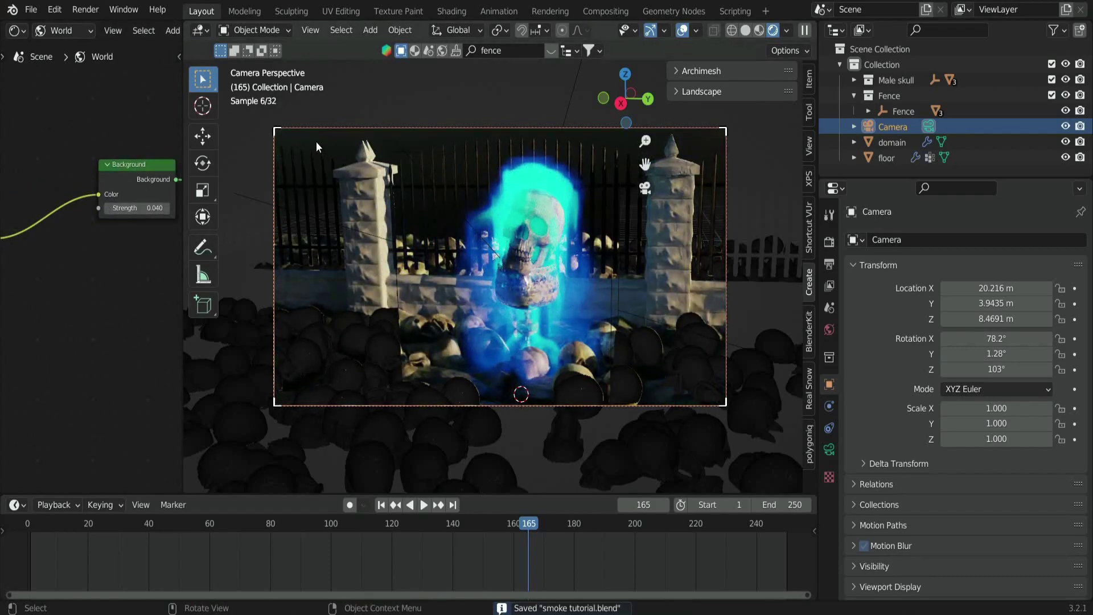
# Inspect the rendered scene from outside the camera, save the file, and return to the camera view.
pyautogui.click(316, 142)
pyautogui.click(645, 188)
pyautogui.moveTo(602, 293); pyautogui.dragTo(596, 347, button='middle')
pyautogui.scroll(9, 596, 348)
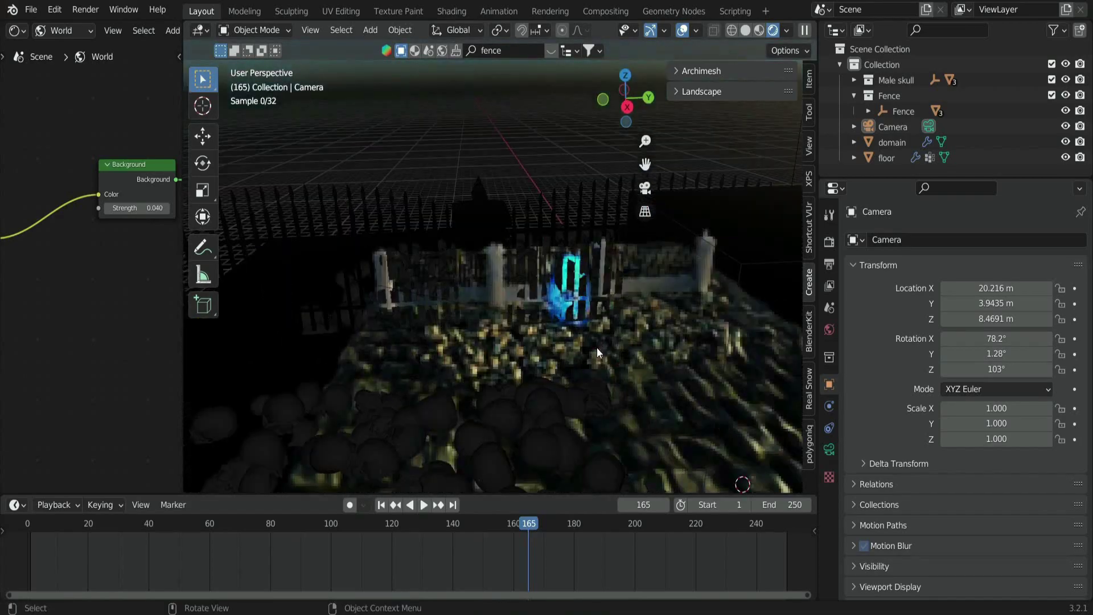
pyautogui.scroll(-4, 597, 347)
pyautogui.hotkey('ctrl', 's')
pyautogui.press('KP_0')
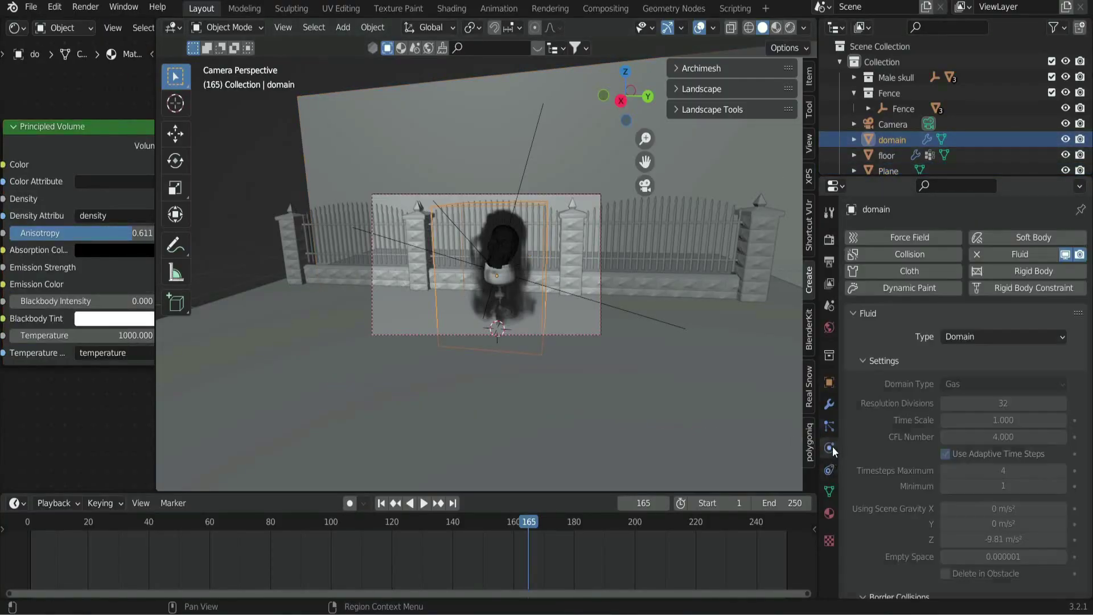
# Free the smoke domain's baked cache and set its Gas Heat to -5.
pyautogui.scroll(-10, 876, 431)
pyautogui.click(980, 550)
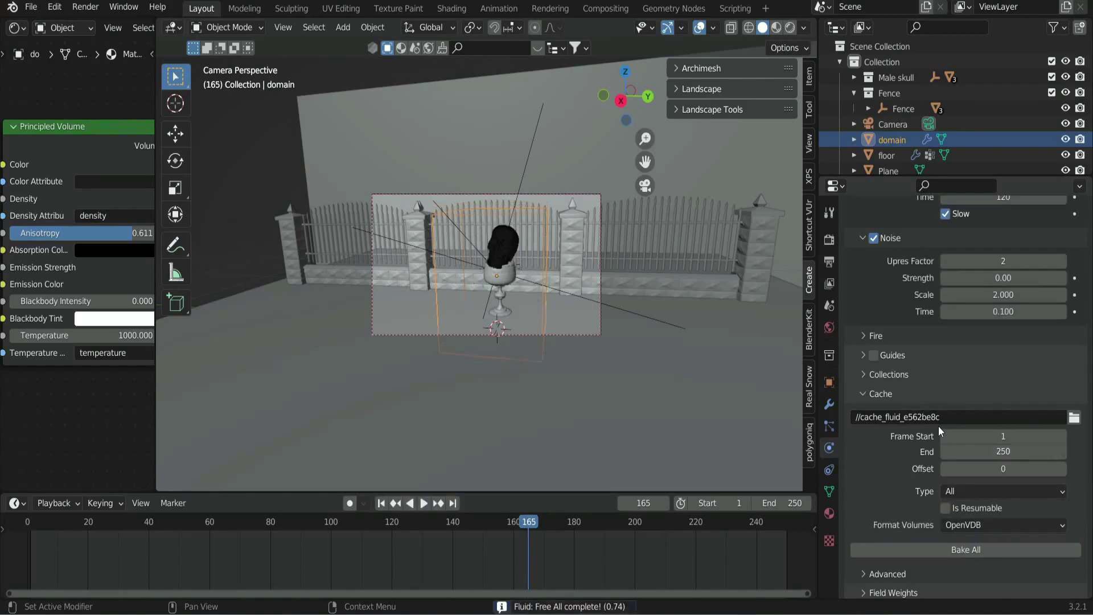
pyautogui.scroll(10, 939, 426)
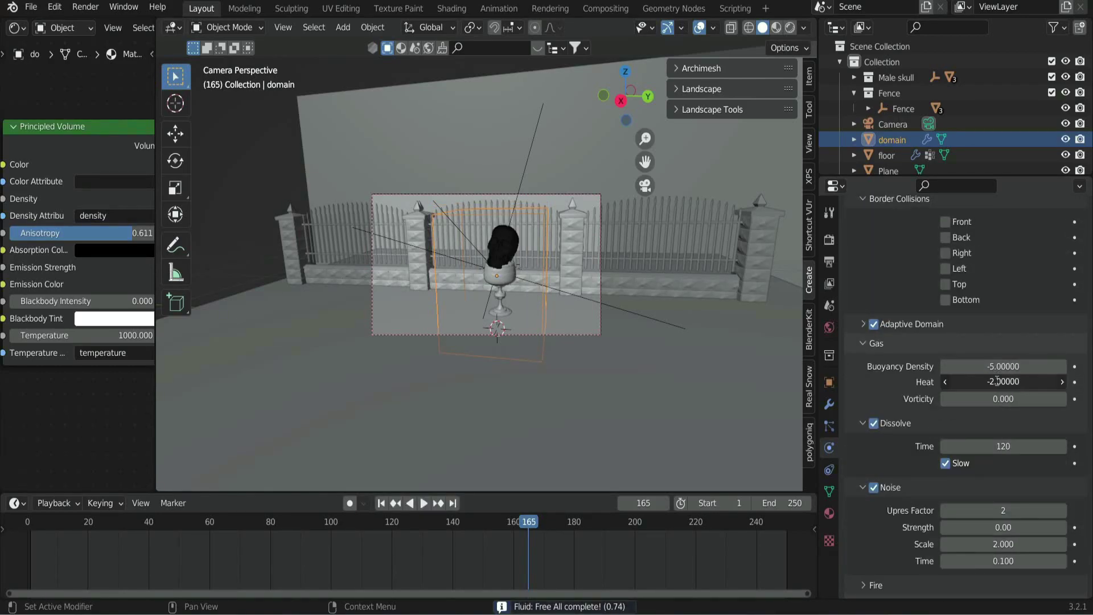
pyautogui.click(995, 380)
pyautogui.write('-5')
pyautogui.press('Return')
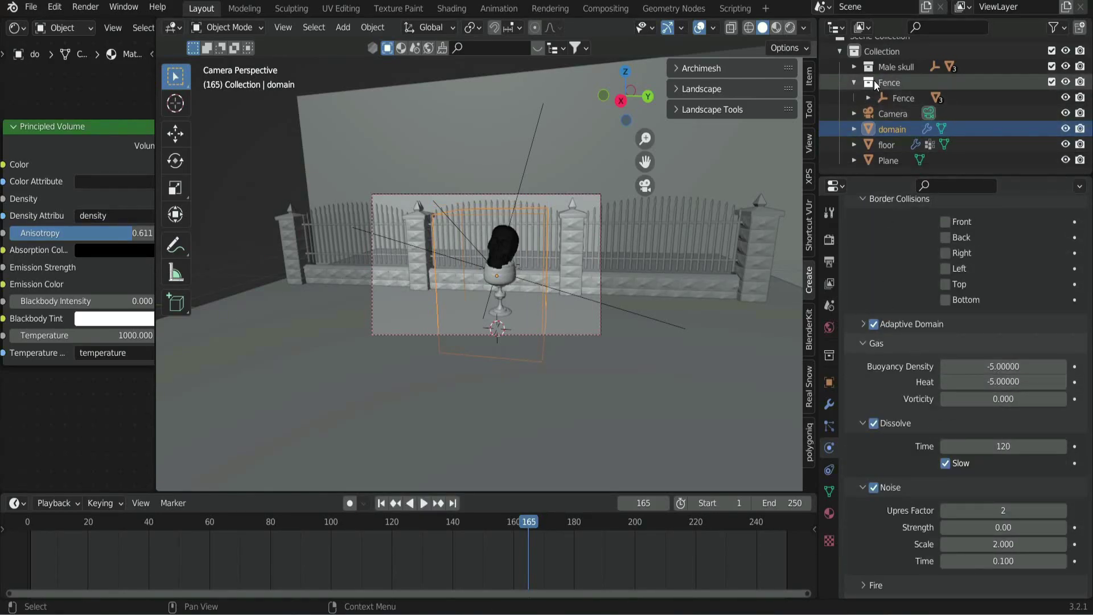
# Select the hidden Male skull.002 smoke emitter inside the Male skull collection and set its Initial Temperature to 4.
pyautogui.click(854, 77)
pyautogui.click(905, 108)
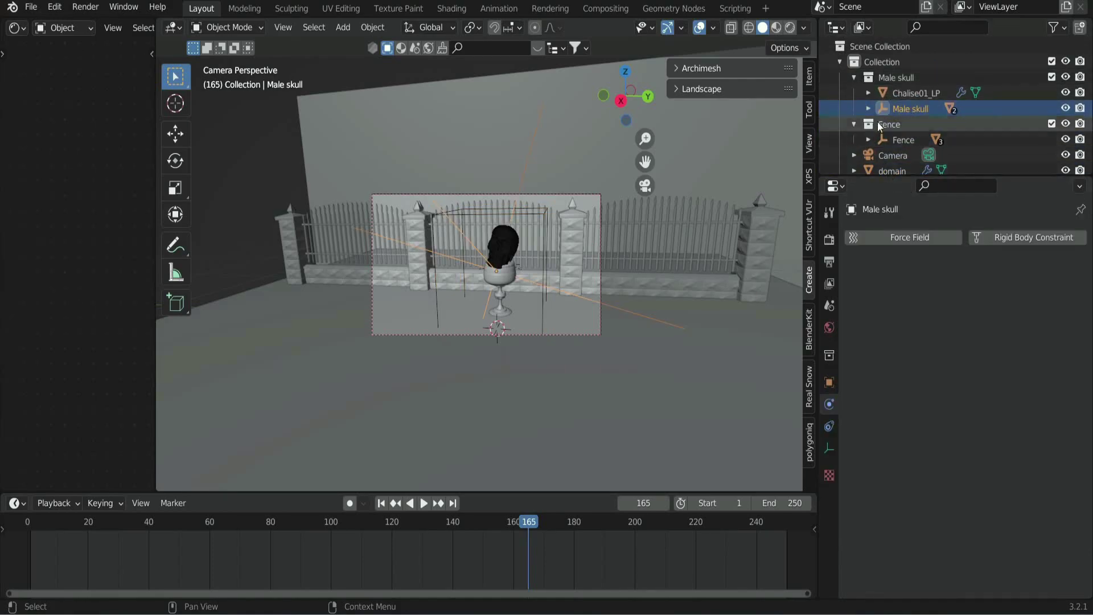
pyautogui.click(868, 109)
pyautogui.click(928, 140)
pyautogui.scroll(-1, 941, 469)
pyautogui.scroll(-3, 941, 469)
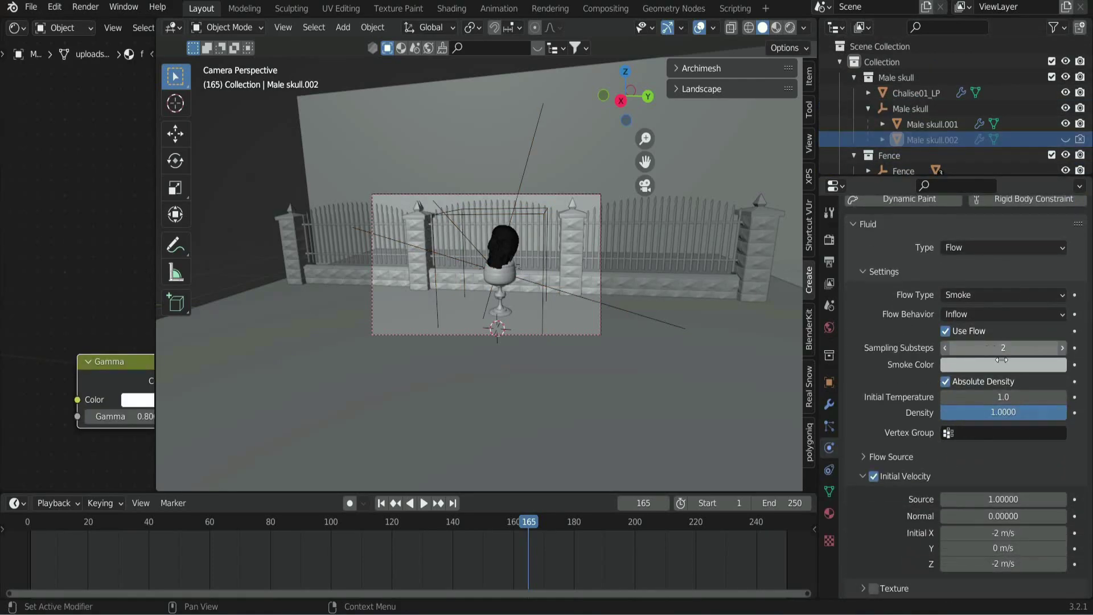
pyautogui.doubleClick(1011, 397)
# Reselect the smoke domain and bake its entire fluid simulation.
pyautogui.scroll(-4, 928, 148)
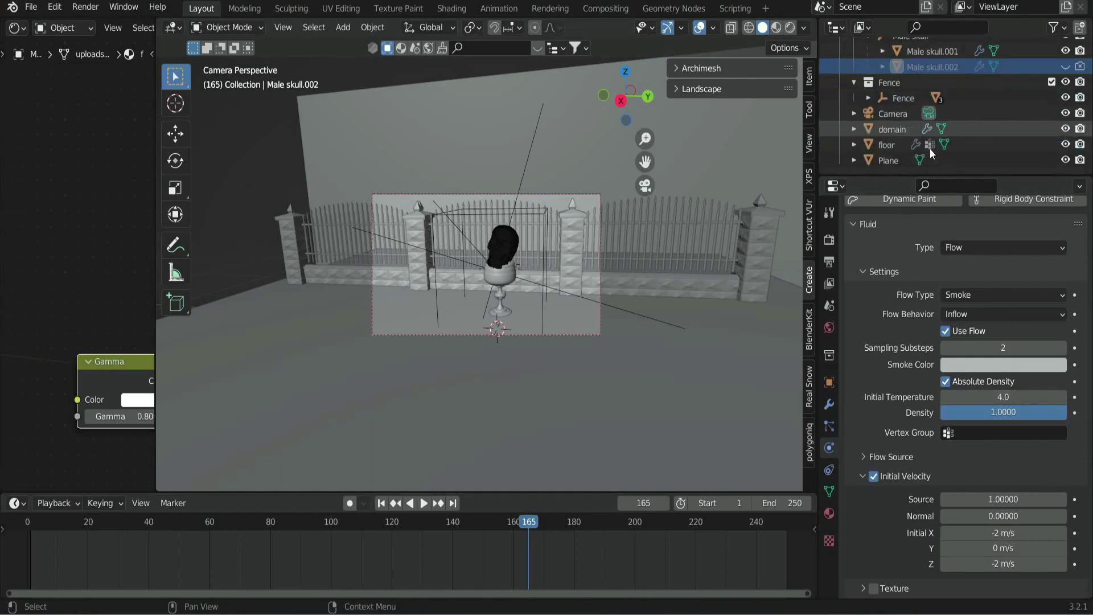
pyautogui.click(913, 161)
pyautogui.click(897, 133)
pyautogui.scroll(-15, 1031, 542)
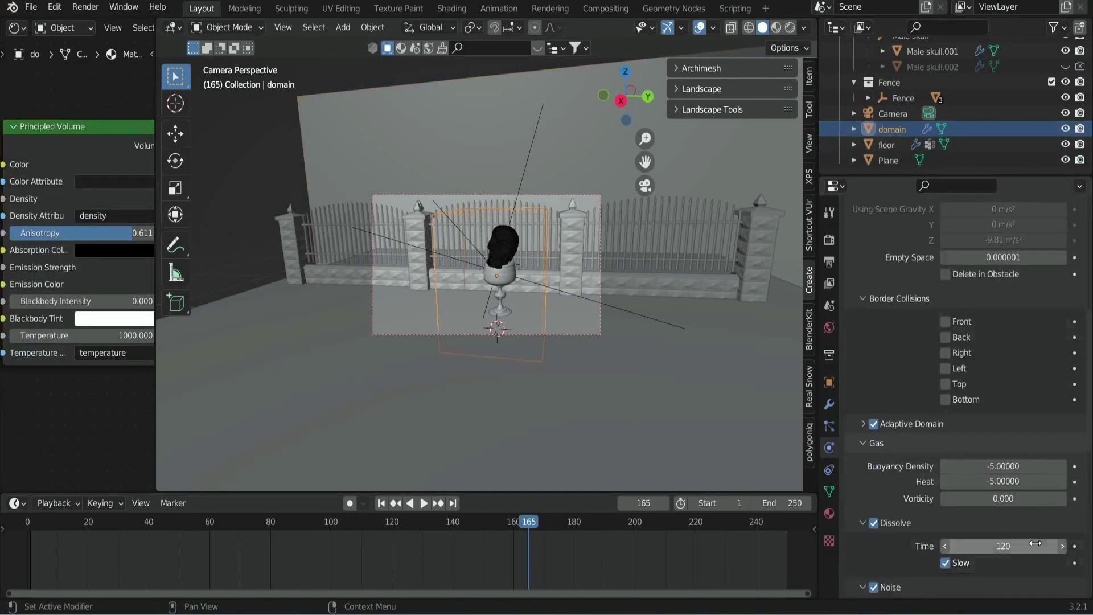
pyautogui.click(996, 507)
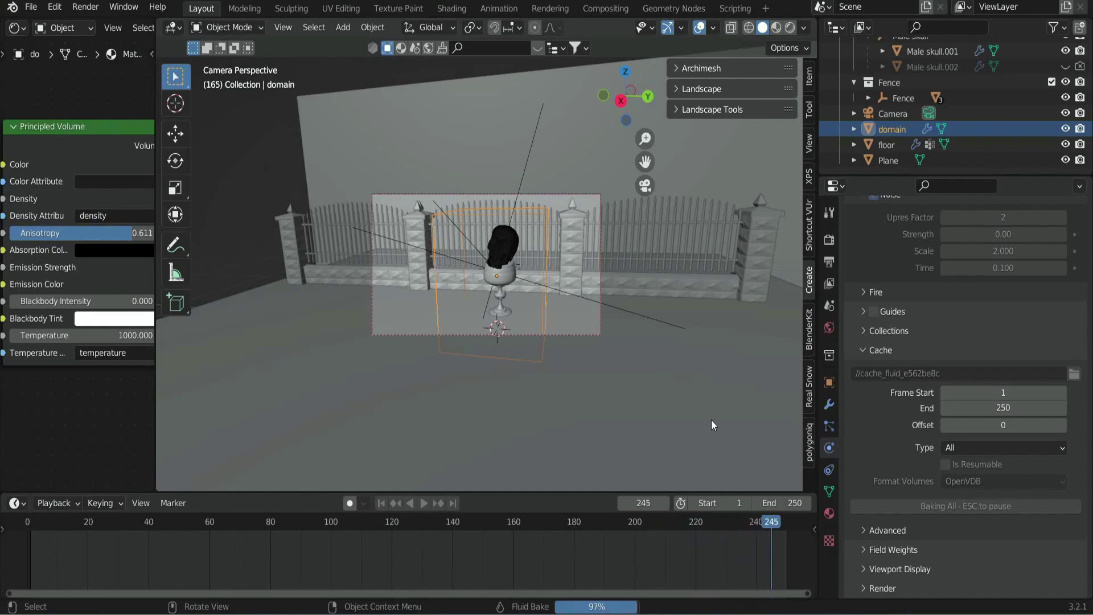
# Play the baked smoke from a different angle, stop the playback, and return to the camera view.
pyautogui.scroll(1, 672, 360)
pyautogui.press('space')
pyautogui.moveTo(586, 352); pyautogui.dragTo(575, 349, button='middle')
pyautogui.scroll(-1, 575, 350)
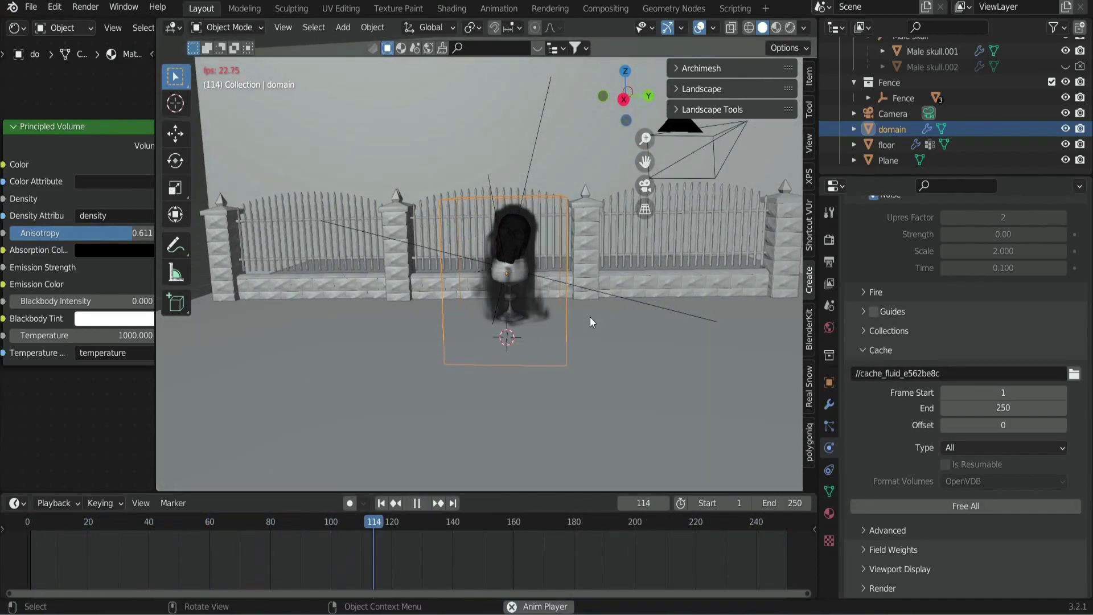
pyautogui.press('space')
pyautogui.click(640, 185)
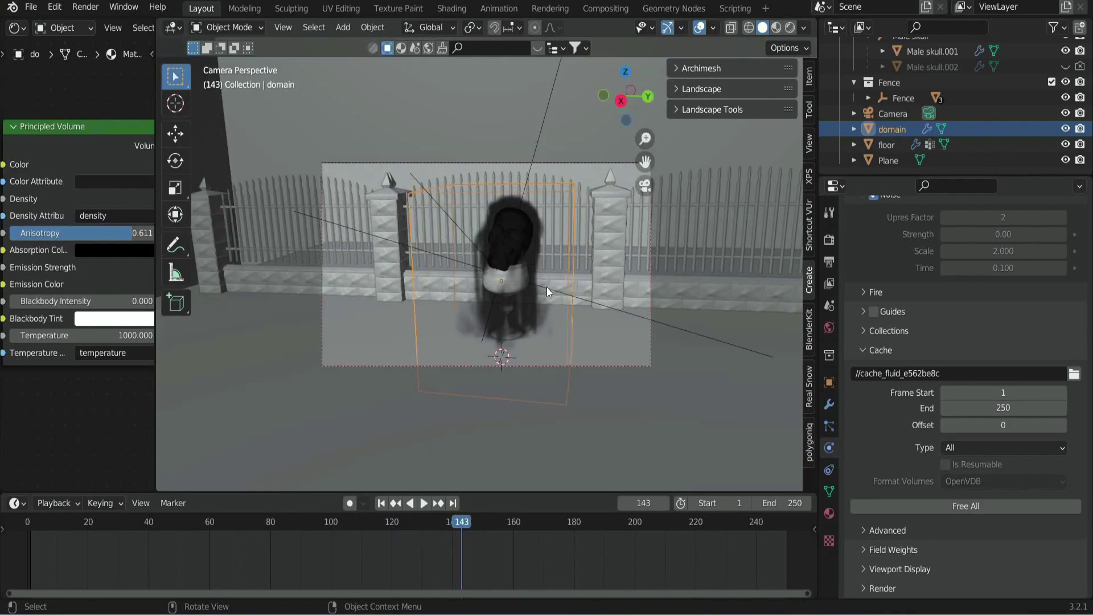
# Preview the camera view rendered and play the smoke animation briefly.
pyautogui.press('z')
pyautogui.click(557, 207)
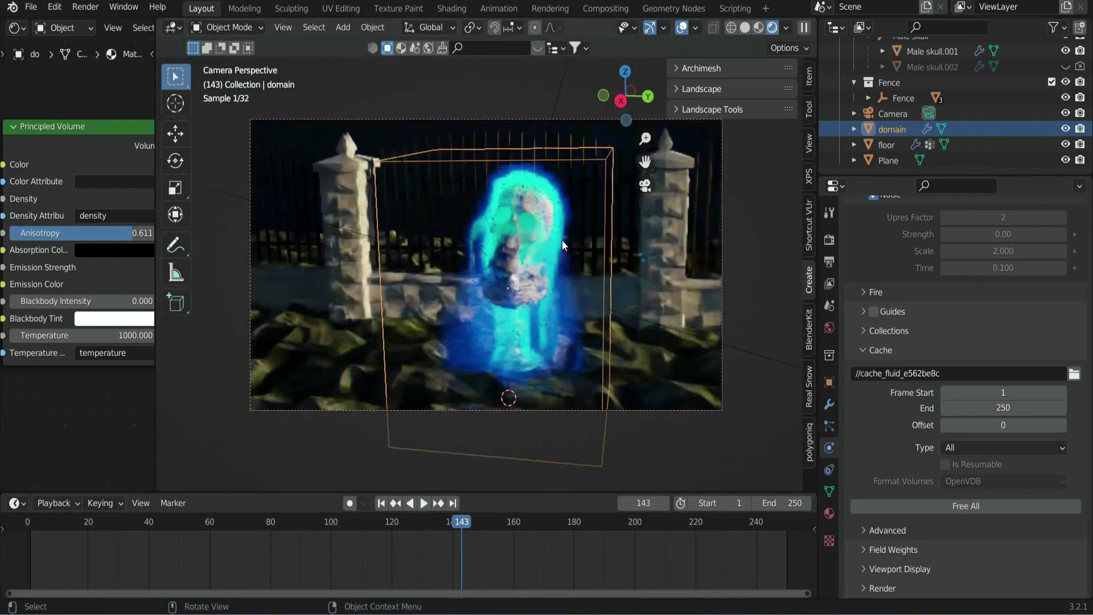
pyautogui.press('space')
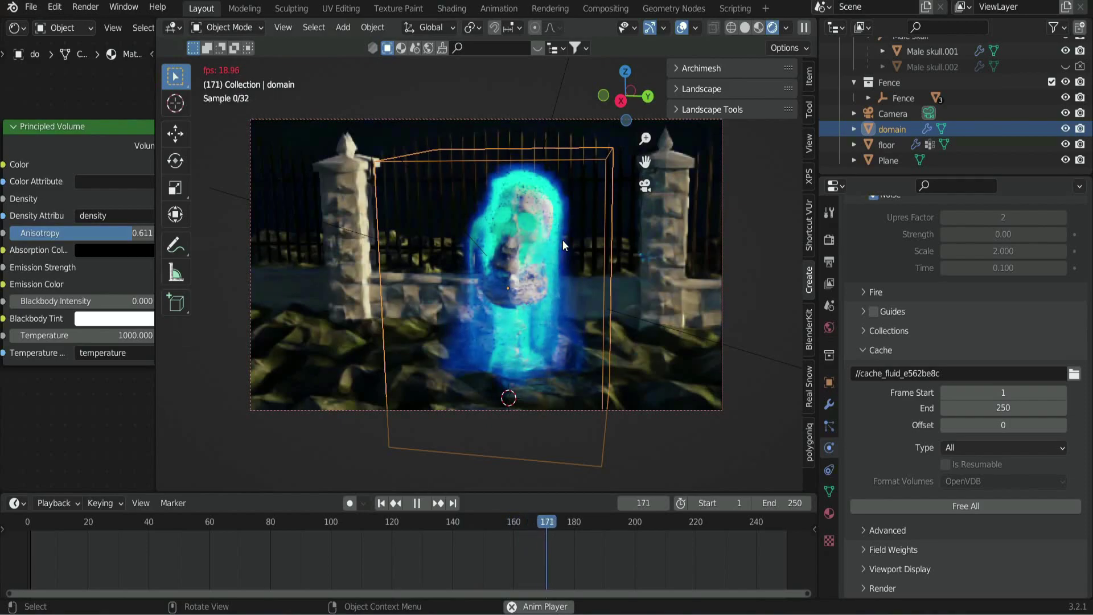
pyautogui.press('space')
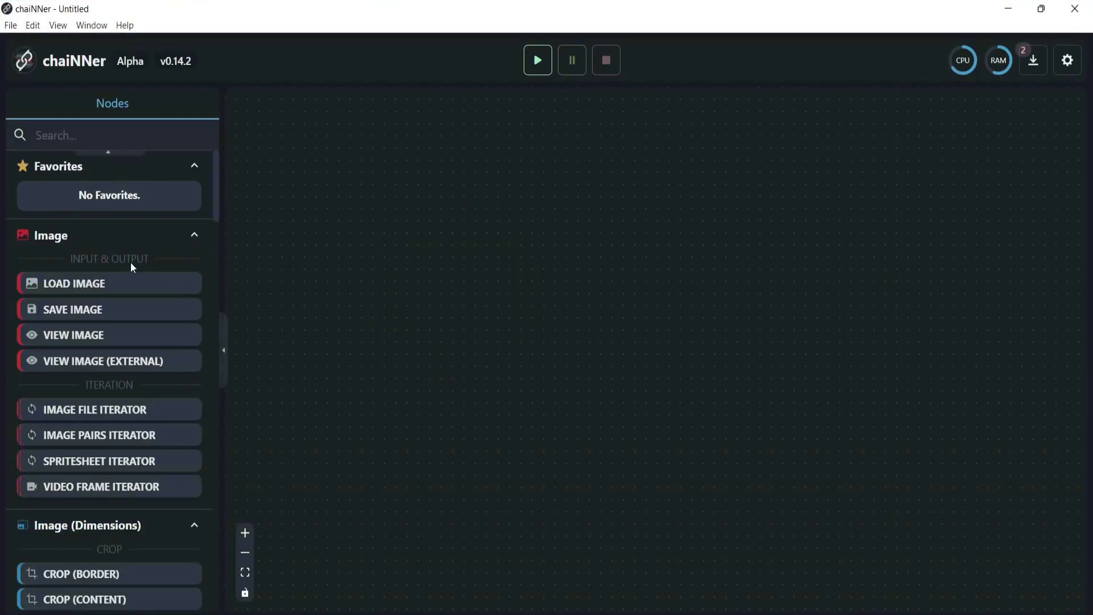
# In chaiNNer, look through the available nodes, including the PyTorch upscaling nodes and the image iterators.
pyautogui.scroll(-15, 132, 298)
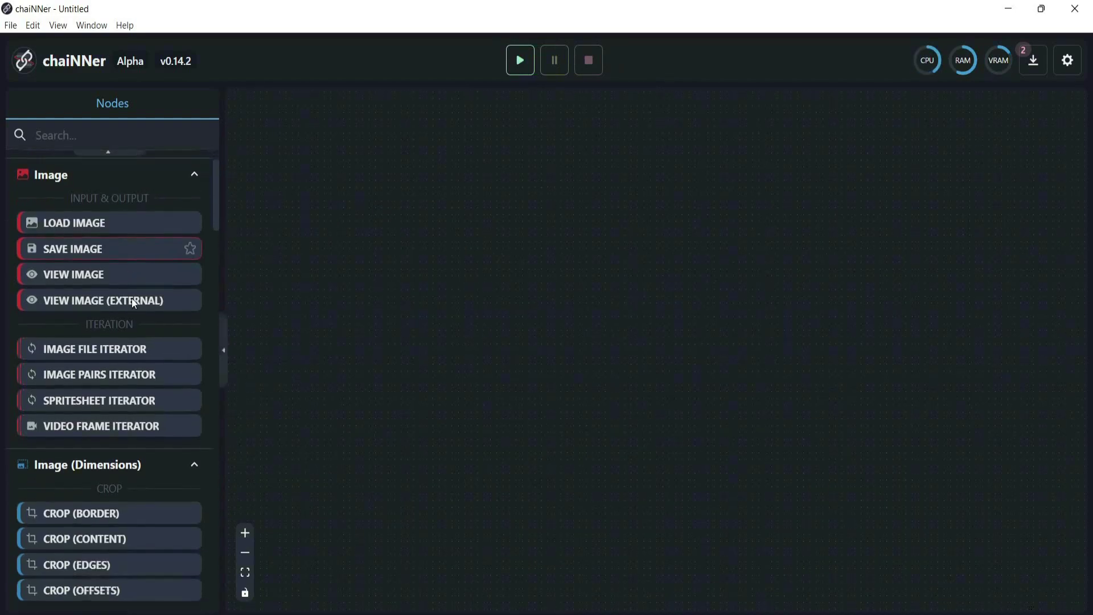
pyautogui.scroll(-20, 132, 298)
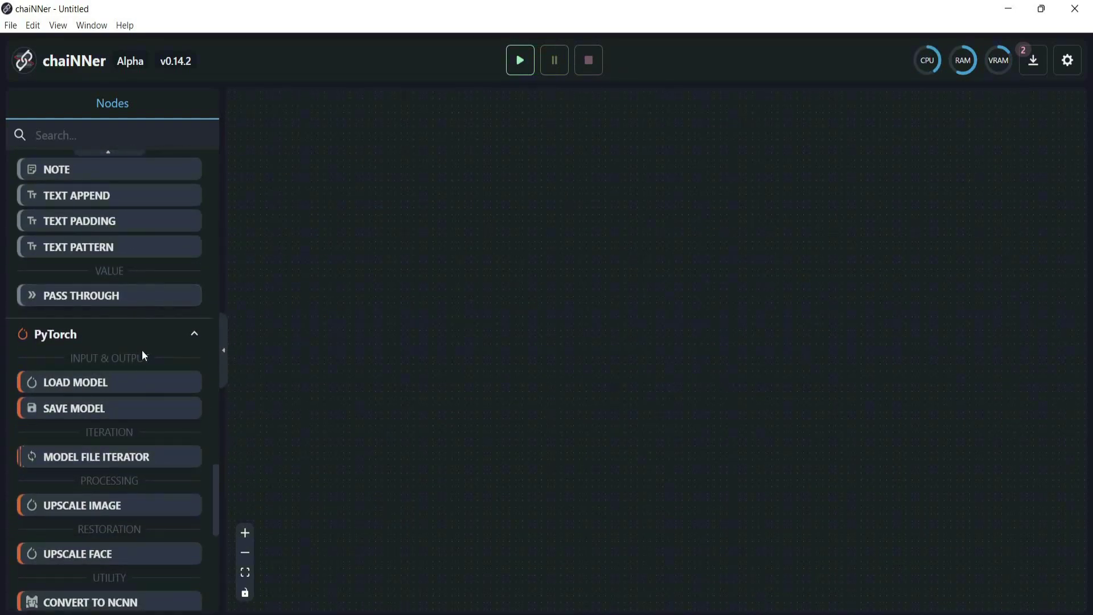
pyautogui.click(46, 335)
pyautogui.click(45, 335)
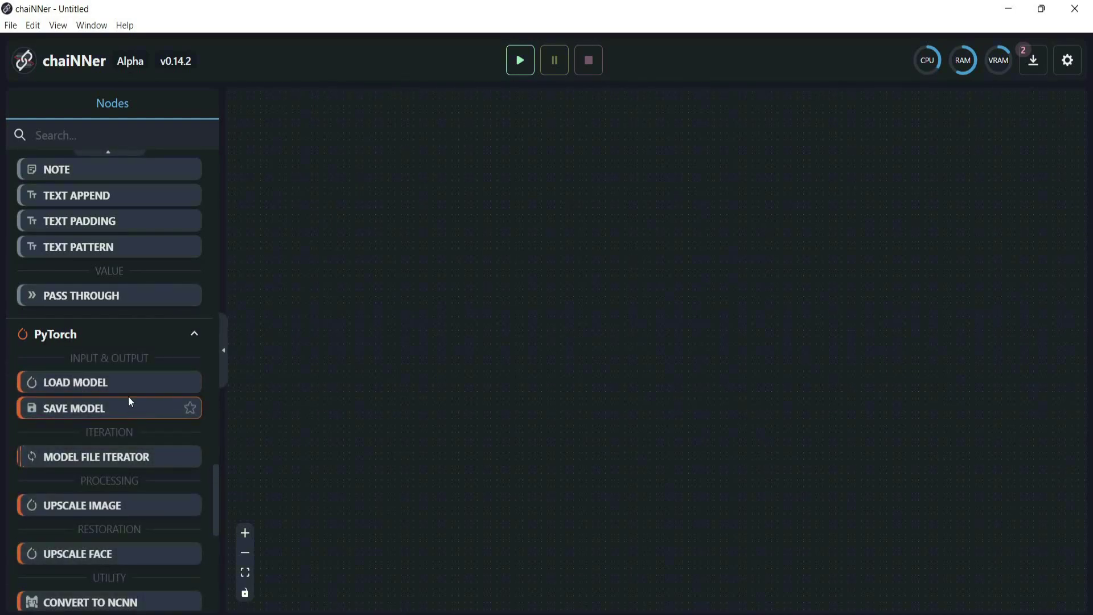
pyautogui.scroll(-3, 183, 442)
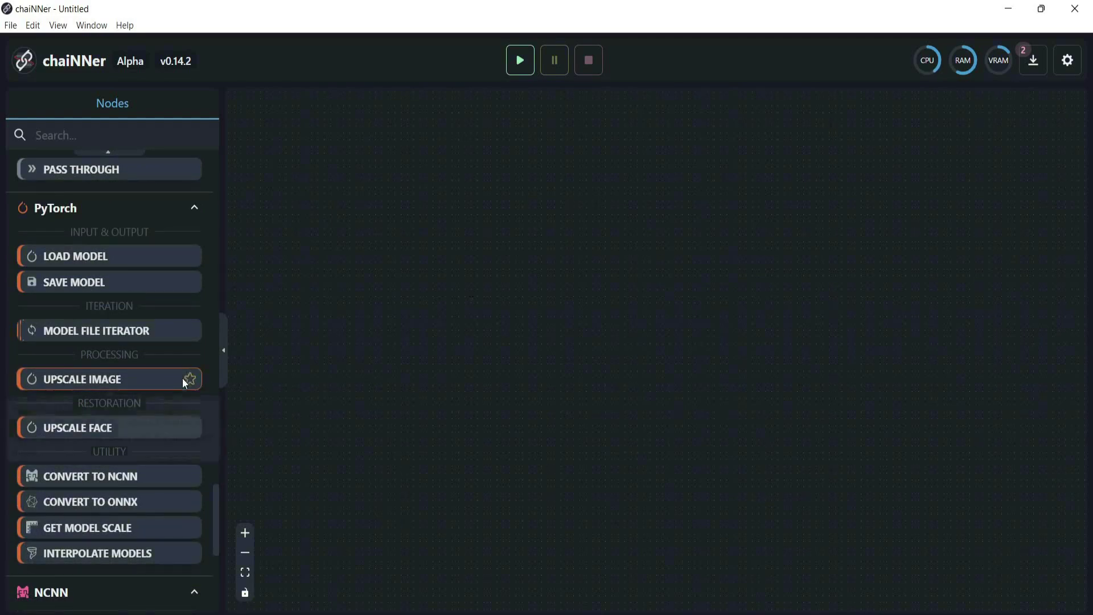
pyautogui.scroll(3, 184, 378)
pyautogui.scroll(10, 178, 300)
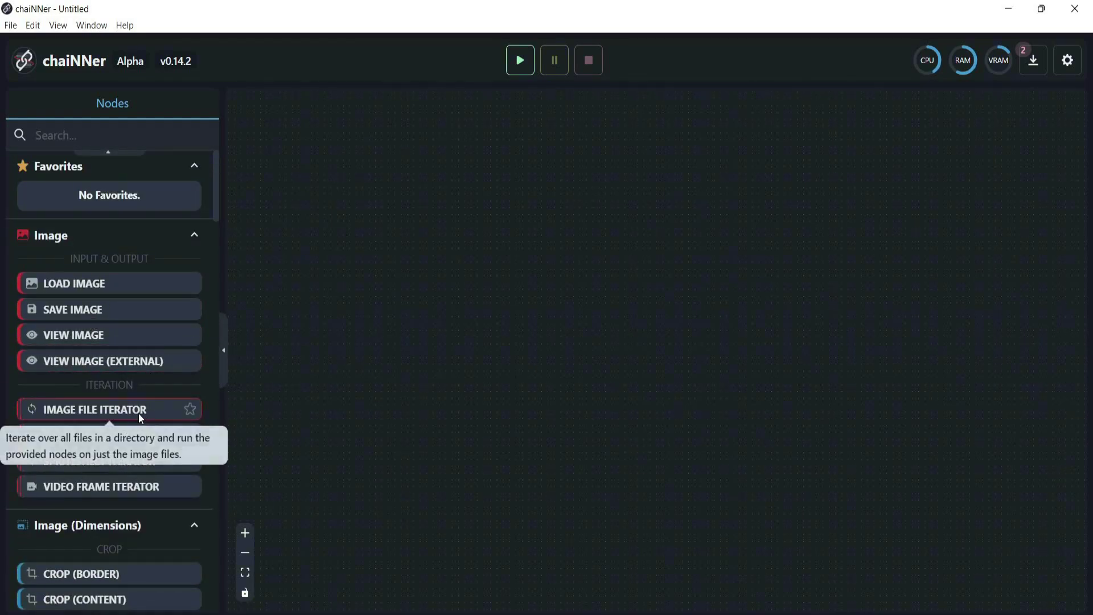
# Place an Image File Iterator on the canvas and add a PyTorch Upscale Image node inside it.
pyautogui.moveTo(143, 413); pyautogui.dragTo(516, 197)
pyautogui.scroll(2, 581, 350)
pyautogui.scroll(-3, 581, 350)
pyautogui.scroll(-15, 165, 398)
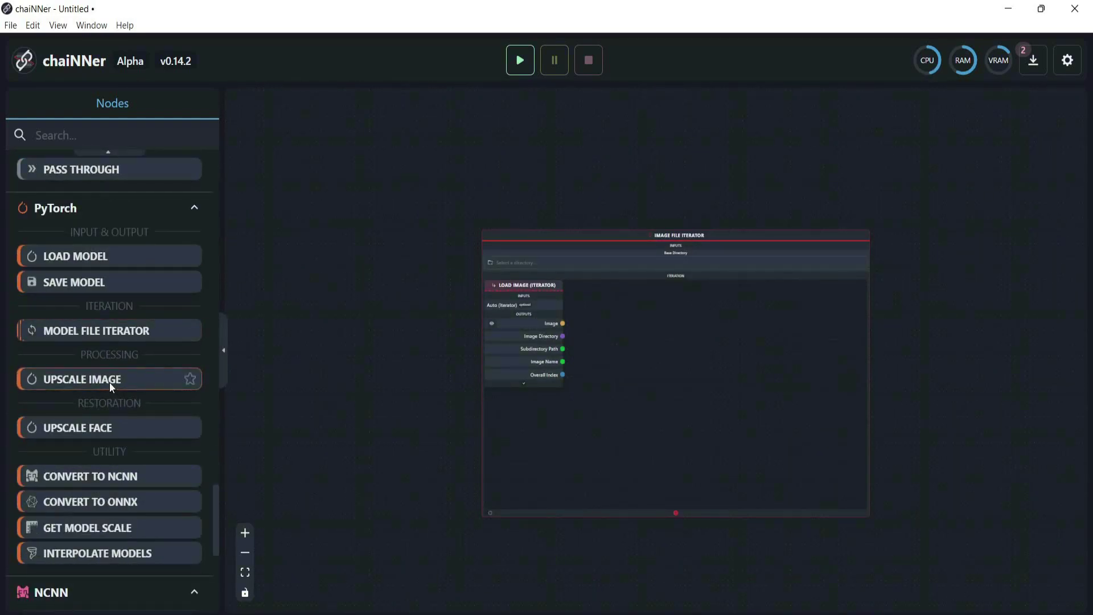
pyautogui.moveTo(110, 381); pyautogui.dragTo(637, 369)
pyautogui.scroll(2, 620, 382)
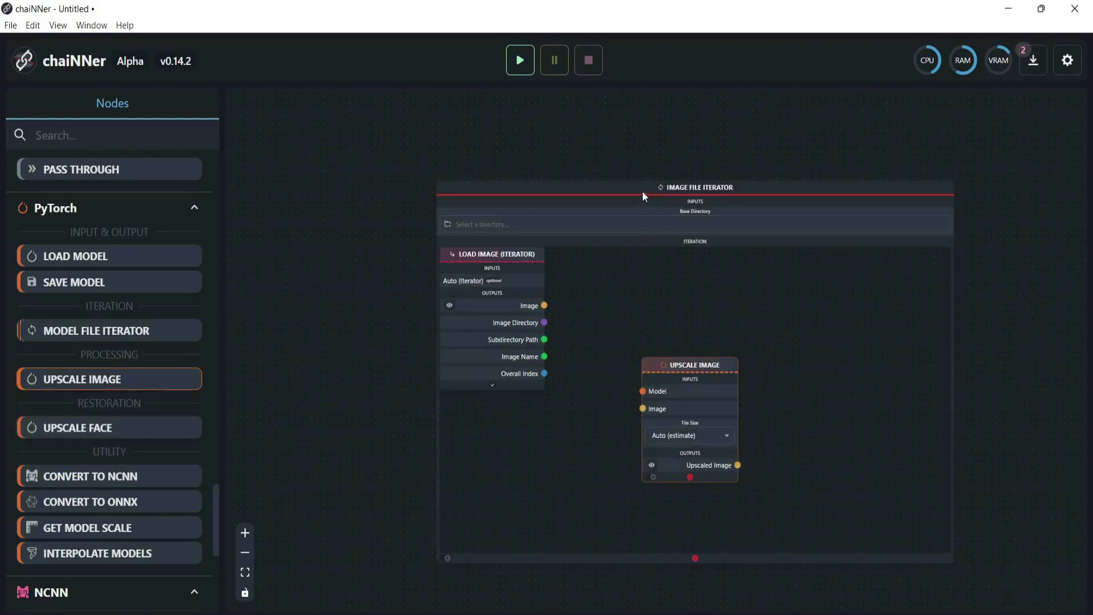
# Connect the iterator's Image output to Upscale Image and feed the upscaled image into a new Save Image node.
pyautogui.moveTo(642, 196); pyautogui.dragTo(567, 164)
pyautogui.moveTo(400, 224); pyautogui.dragTo(400, 292)
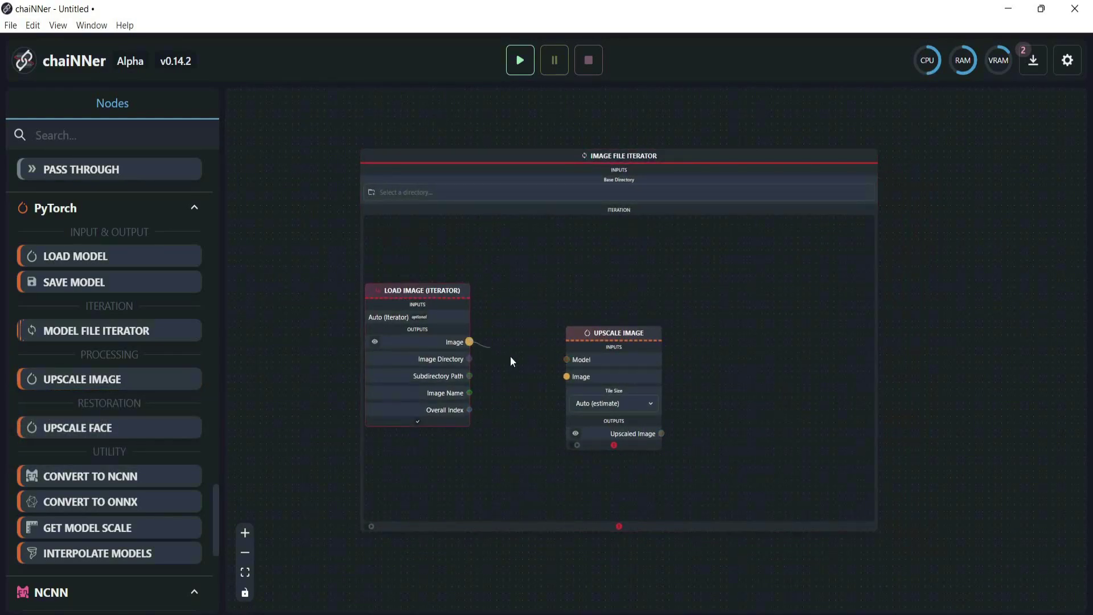
pyautogui.moveTo(661, 433); pyautogui.dragTo(731, 366)
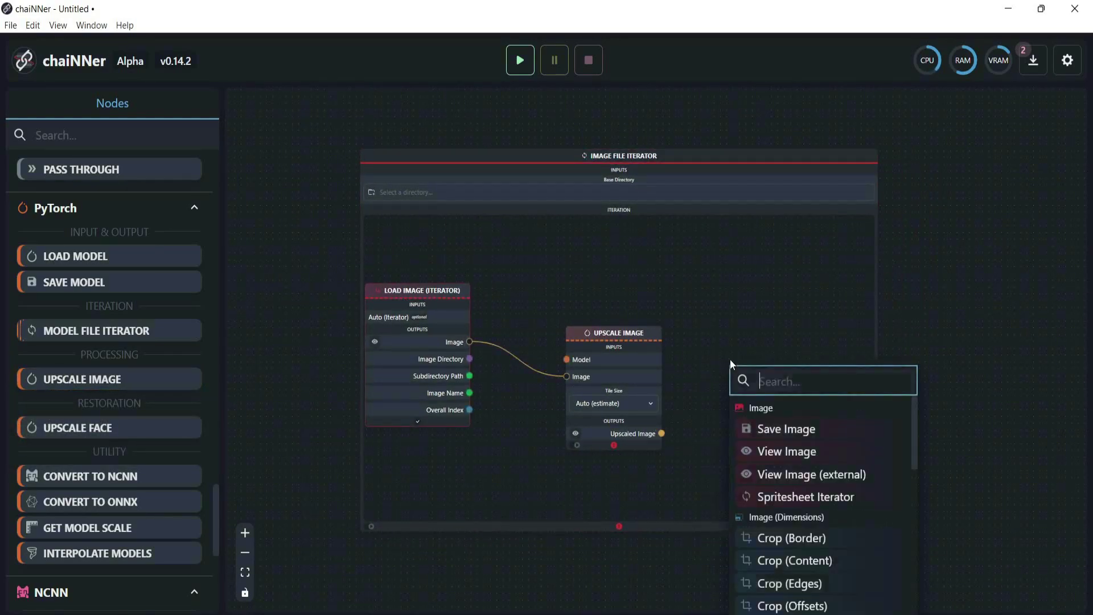
pyautogui.click(798, 428)
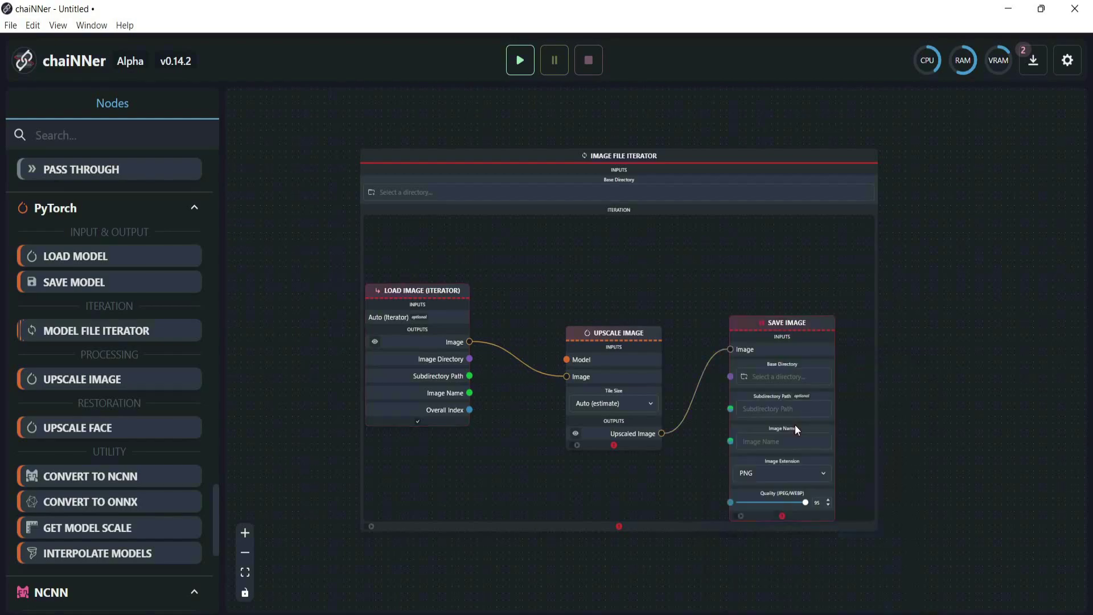
# Set the Save Image base directory to C:\tmp\upscale and connect the iterator's Image Name output to its Image Name input.
pyautogui.click(742, 379)
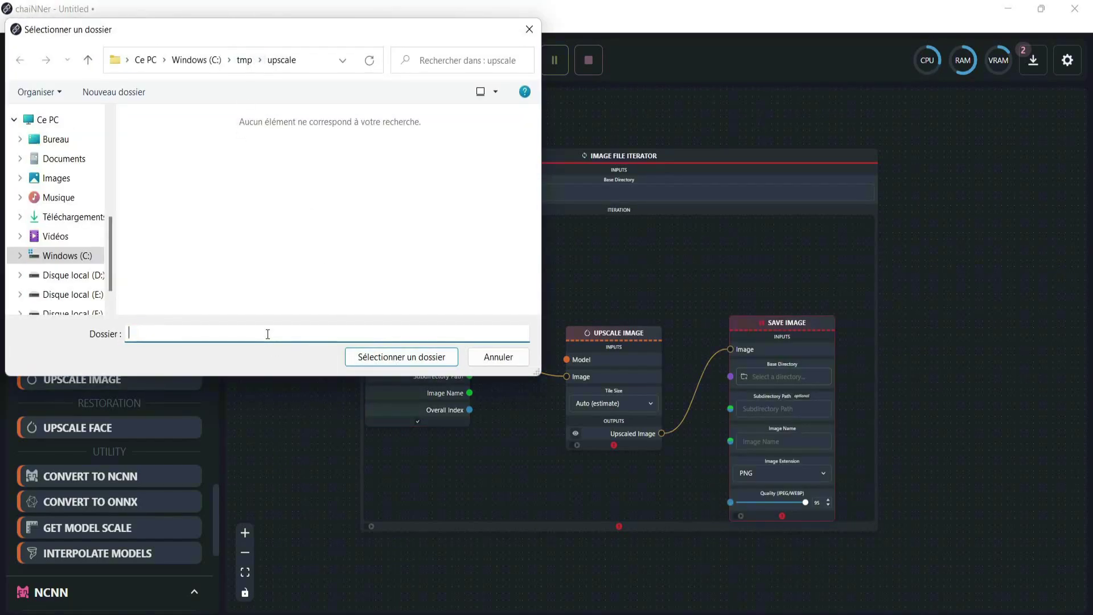
pyautogui.click(383, 359)
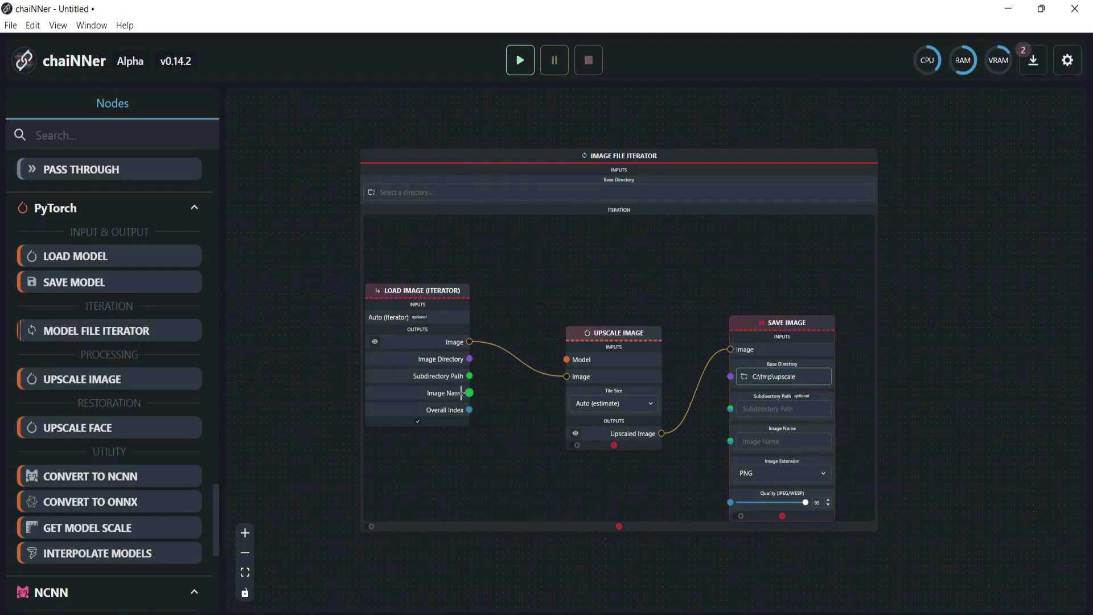
pyautogui.moveTo(469, 393); pyautogui.dragTo(730, 441)
# Add a Load Model node with 4x_RealSR_DF2K_JPEG.pth connected to Upscale Image's Model input, and arrange it above the Load Image node.
pyautogui.moveTo(419, 293); pyautogui.dragTo(430, 356)
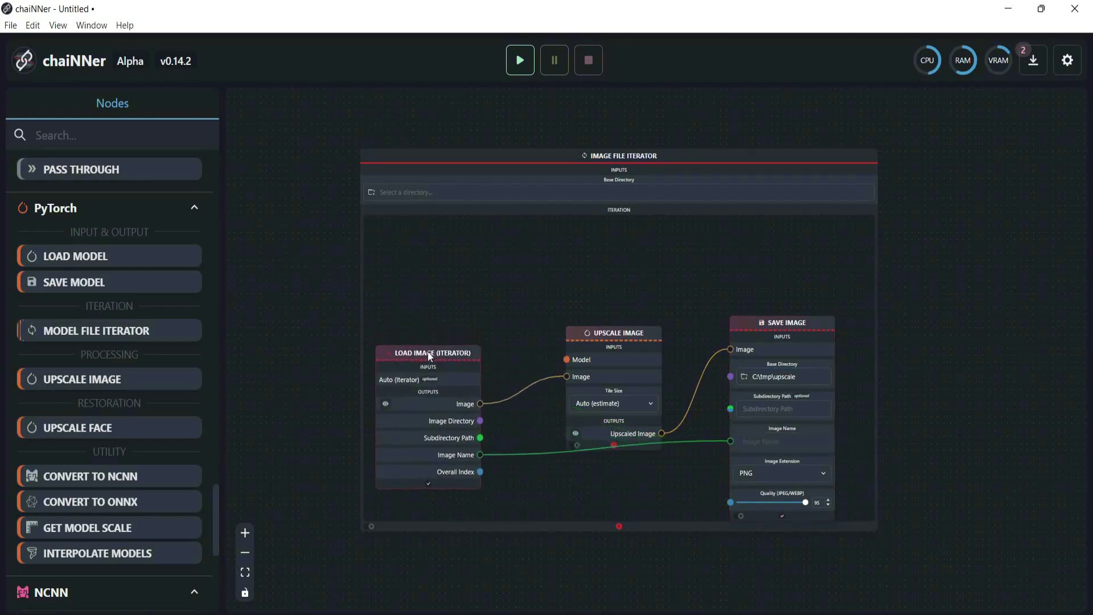
pyautogui.moveTo(471, 275); pyautogui.dragTo(472, 276)
pyautogui.click(535, 378)
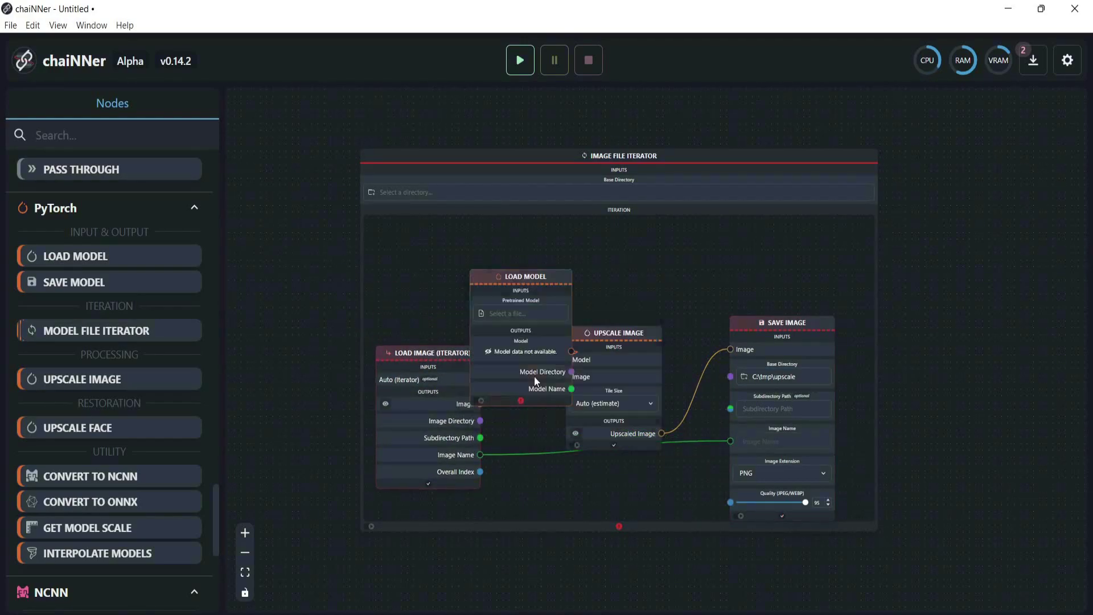
pyautogui.click(524, 315)
pyautogui.doubleClick(289, 211)
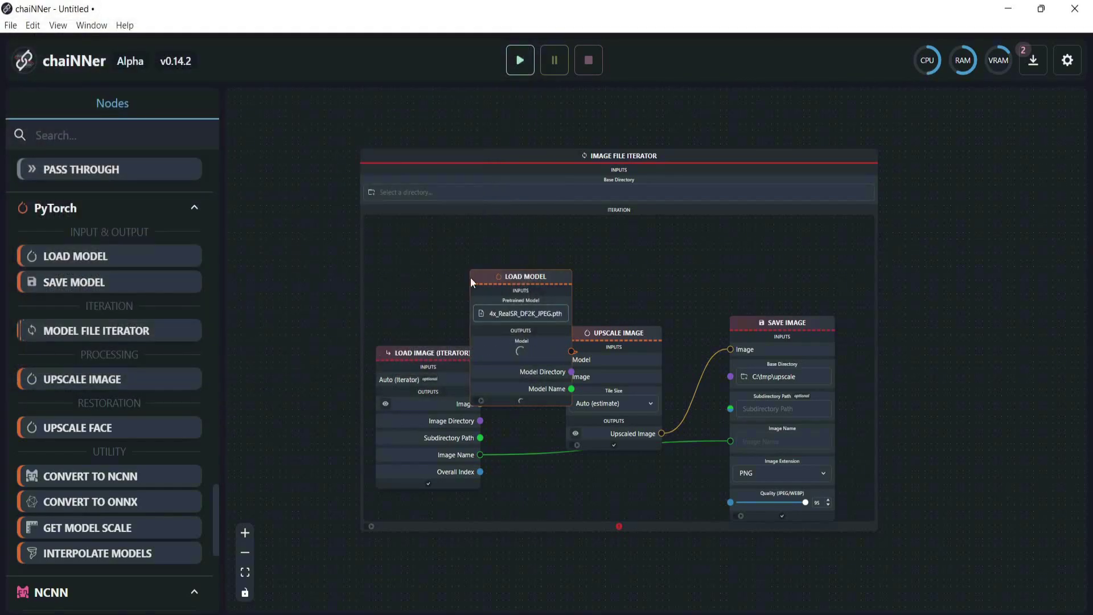
pyautogui.moveTo(471, 278); pyautogui.dragTo(423, 230)
# Set the Image File Iterator's base directory to C:\tmp\540 and run the upscaling chain.
pyautogui.click(403, 194)
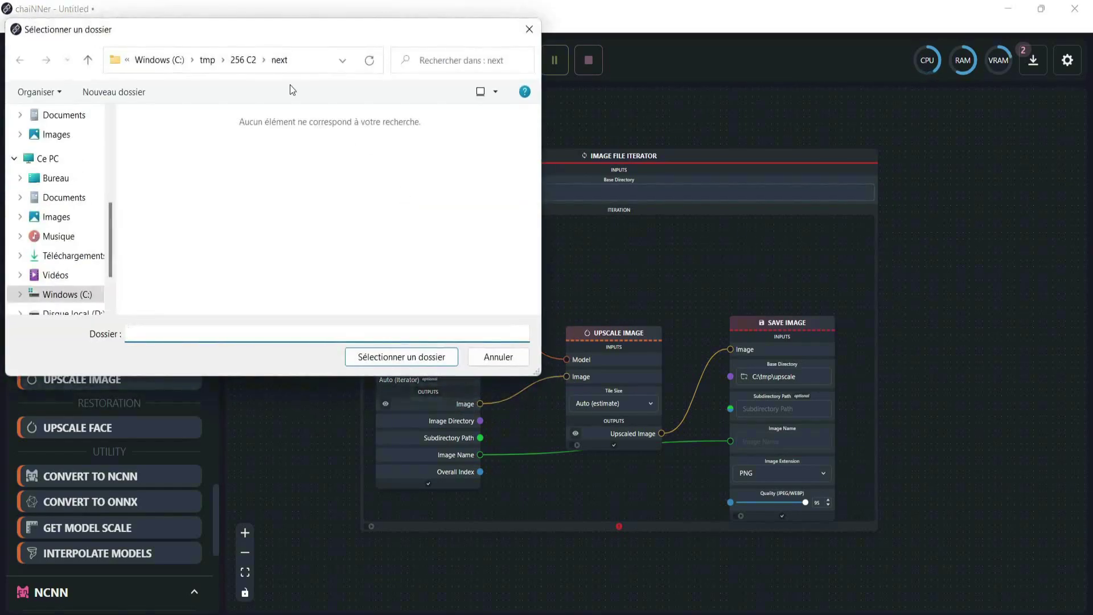
pyautogui.click(241, 61)
pyautogui.click(216, 61)
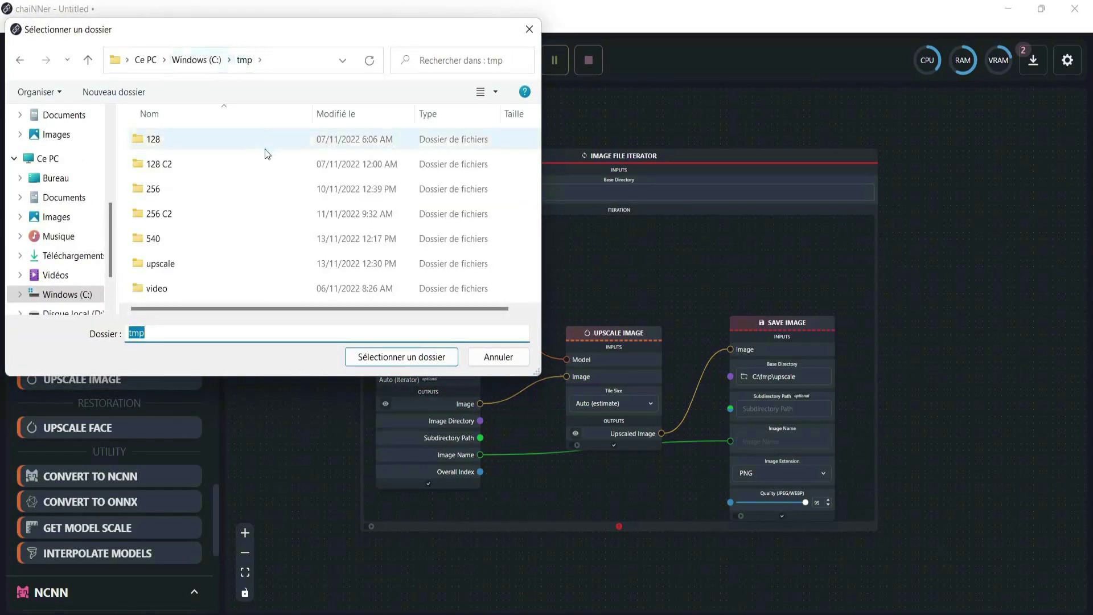
pyautogui.doubleClick(159, 244)
pyautogui.click(430, 357)
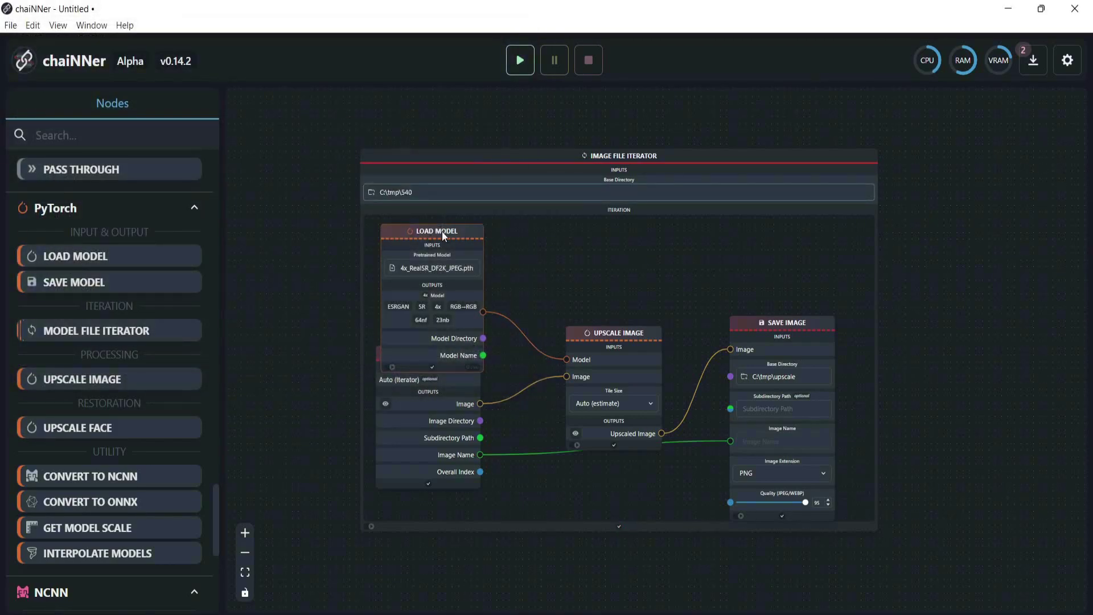
pyautogui.moveTo(481, 614)
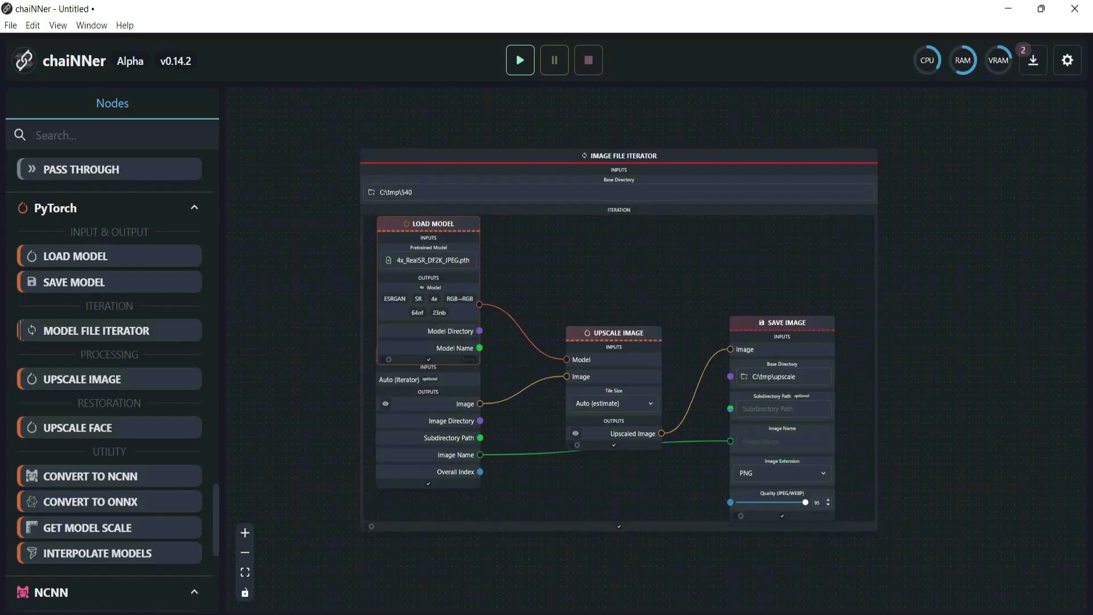
pyautogui.click(519, 59)
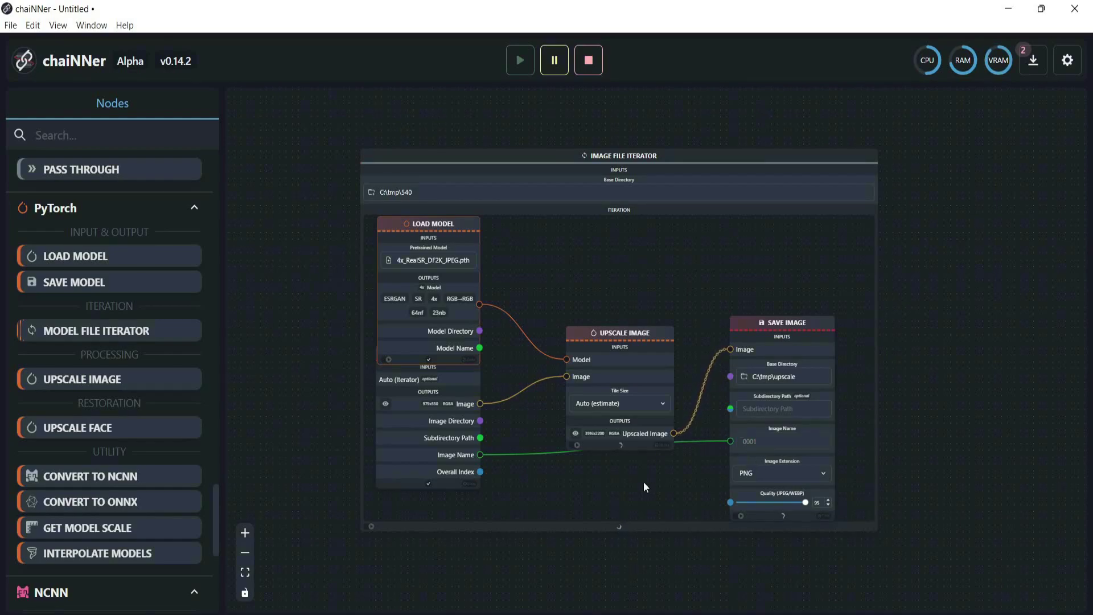
# Switch to the upscale folder in File Explorer and view the upscaled image 0000.
pyautogui.moveTo(481, 613)
pyautogui.click(525, 584)
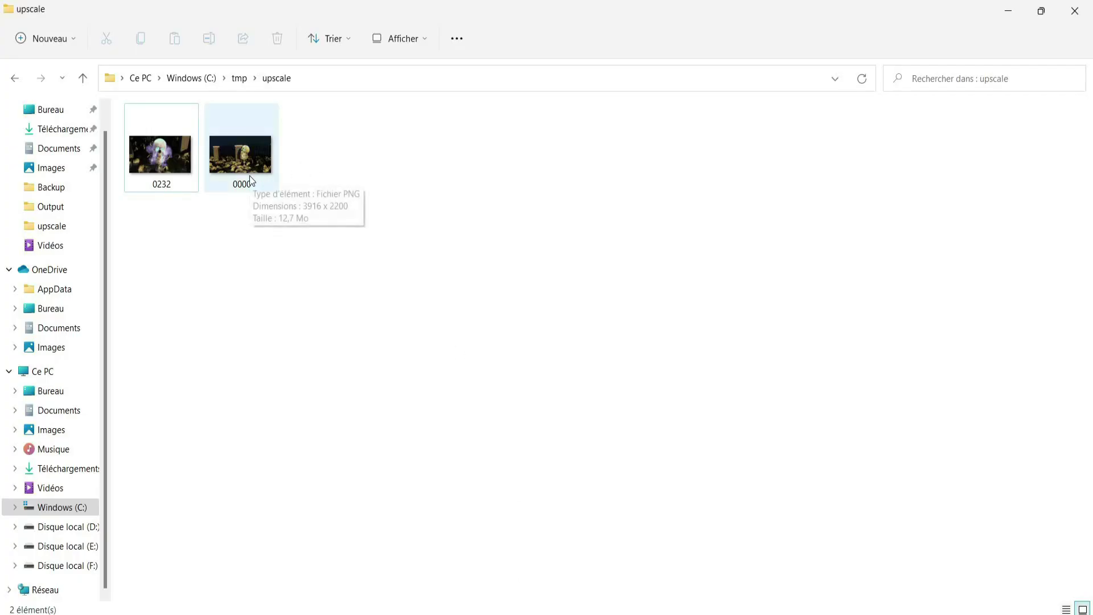
pyautogui.doubleClick(250, 176)
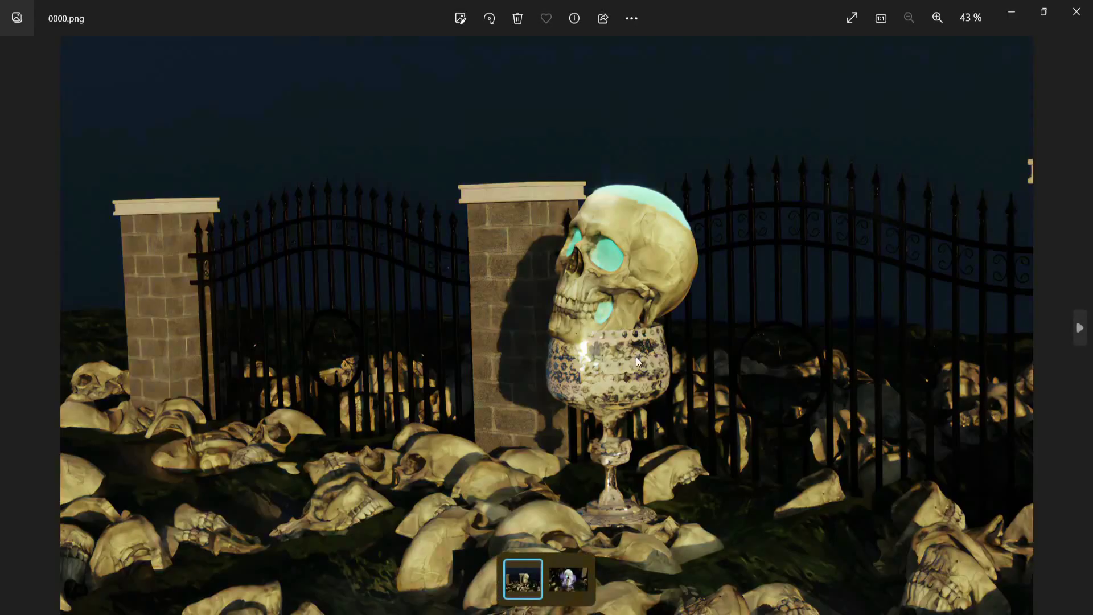